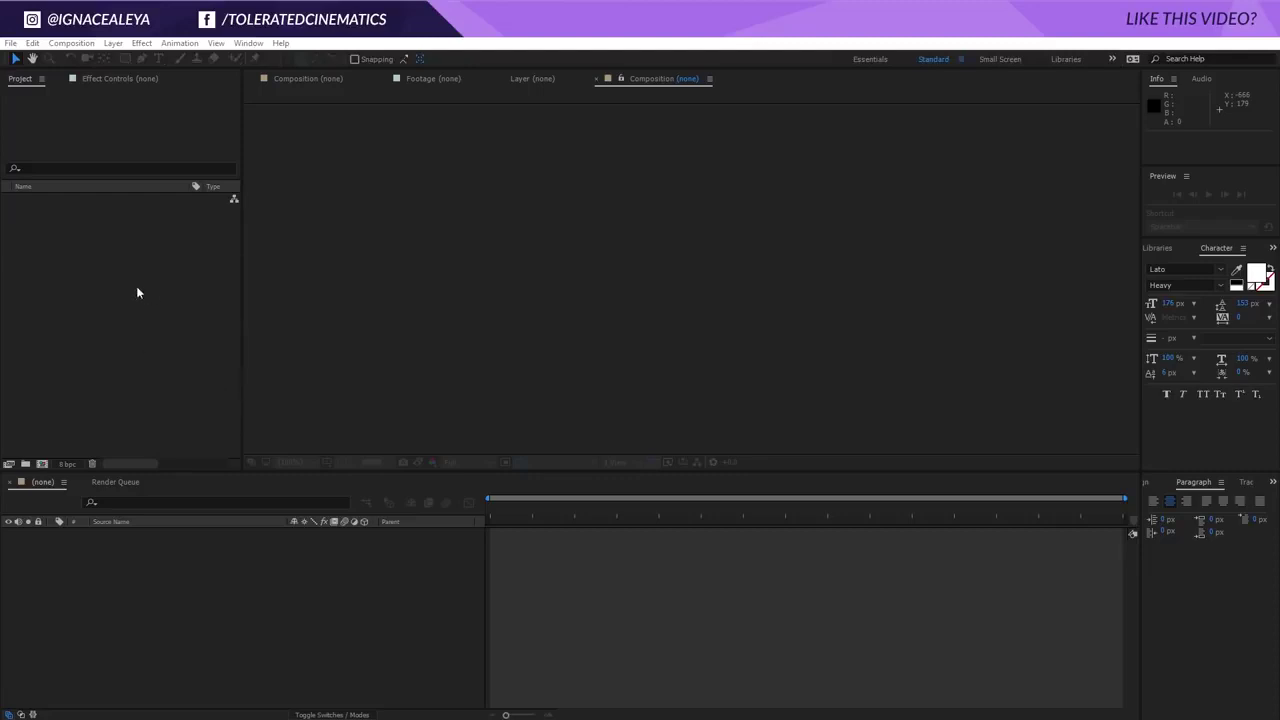
Import the Harry Potter Backplate and Teleport In clips into the project.
right_click(110, 252)
mouse_move(160, 321)
click(394, 326)
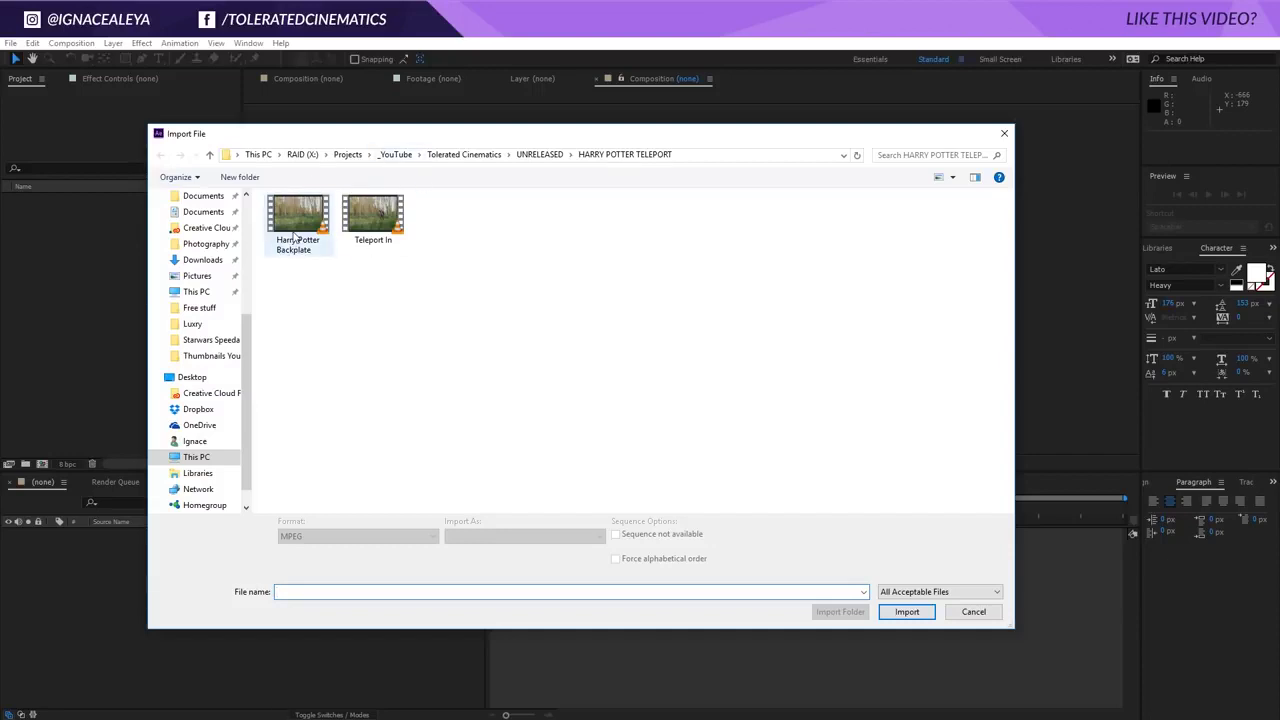
click(295, 237)
shift+click(375, 240)
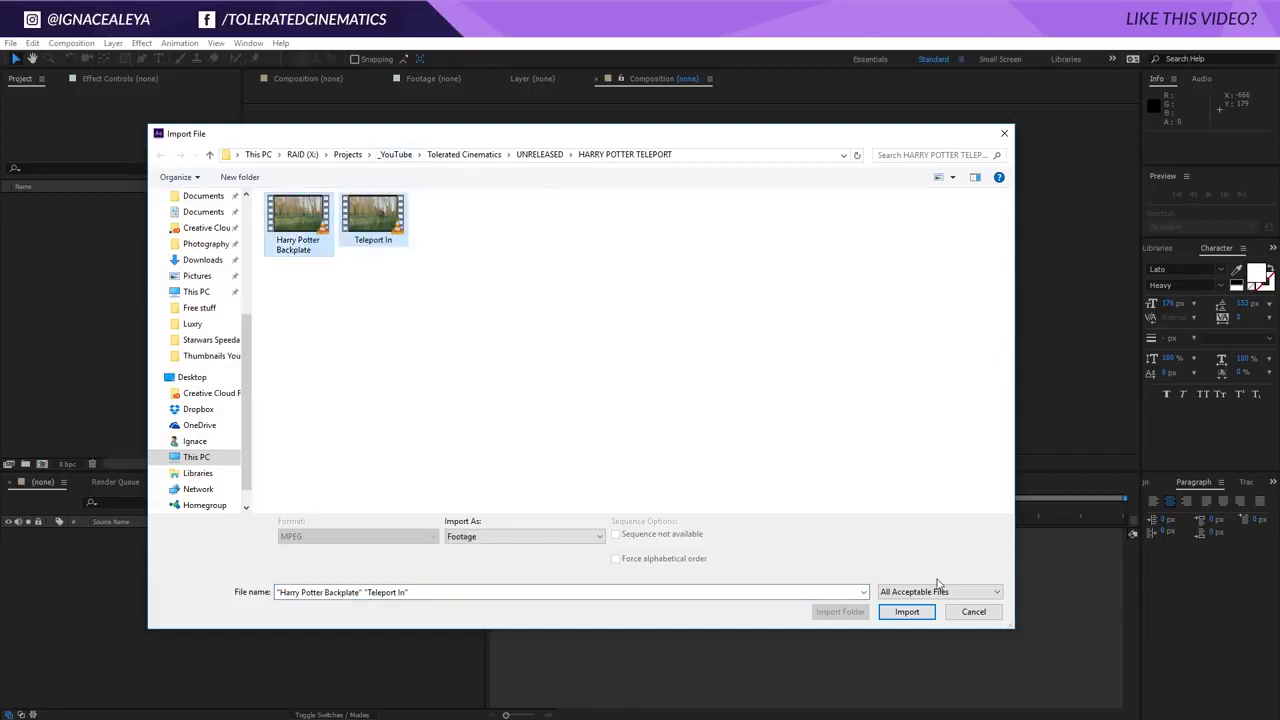
click(908, 611)
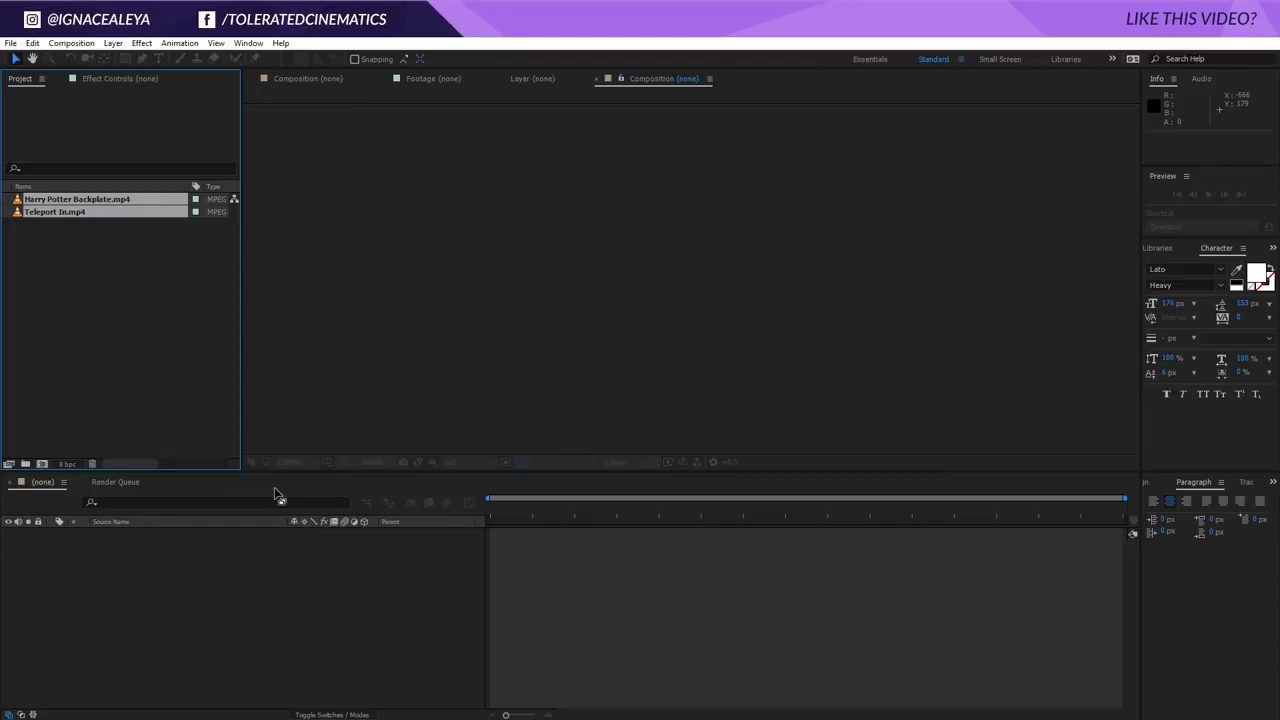
click(170, 322)
Preview the backplate, make a composition from it, and layer Teleport In.mp4 above it.
double_click(47, 201)
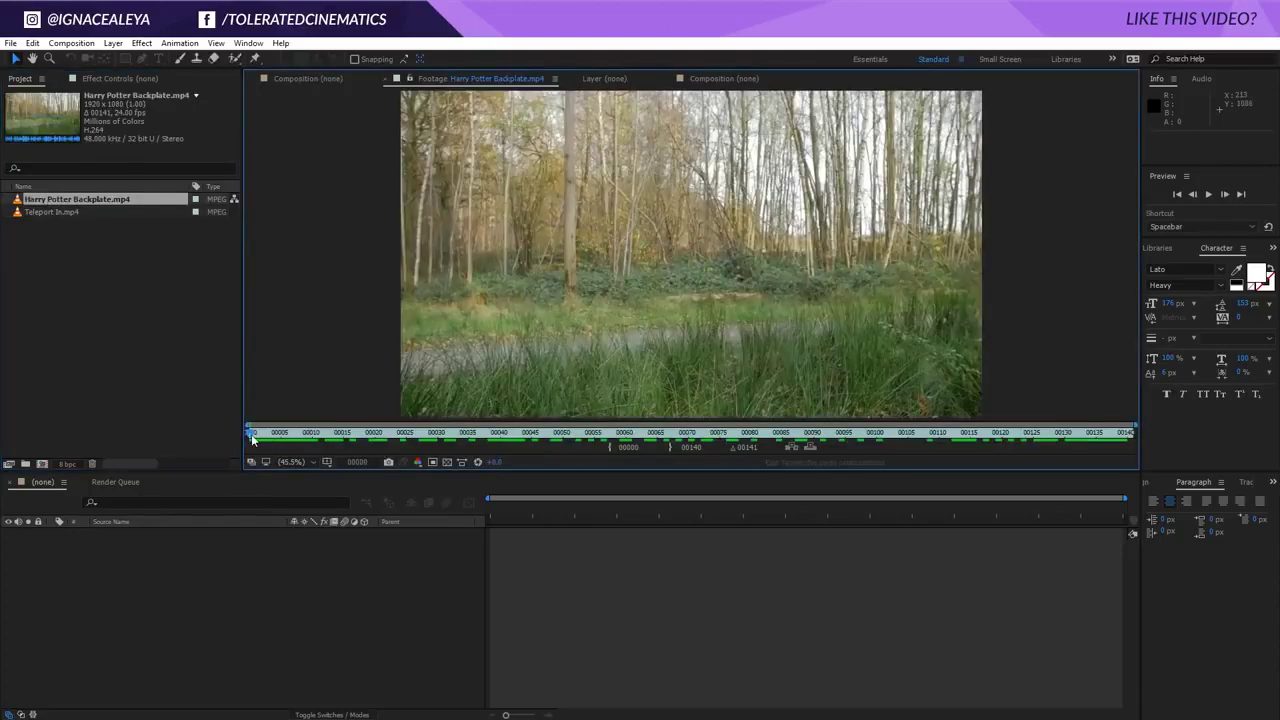
drag(252, 440, 1087, 471)
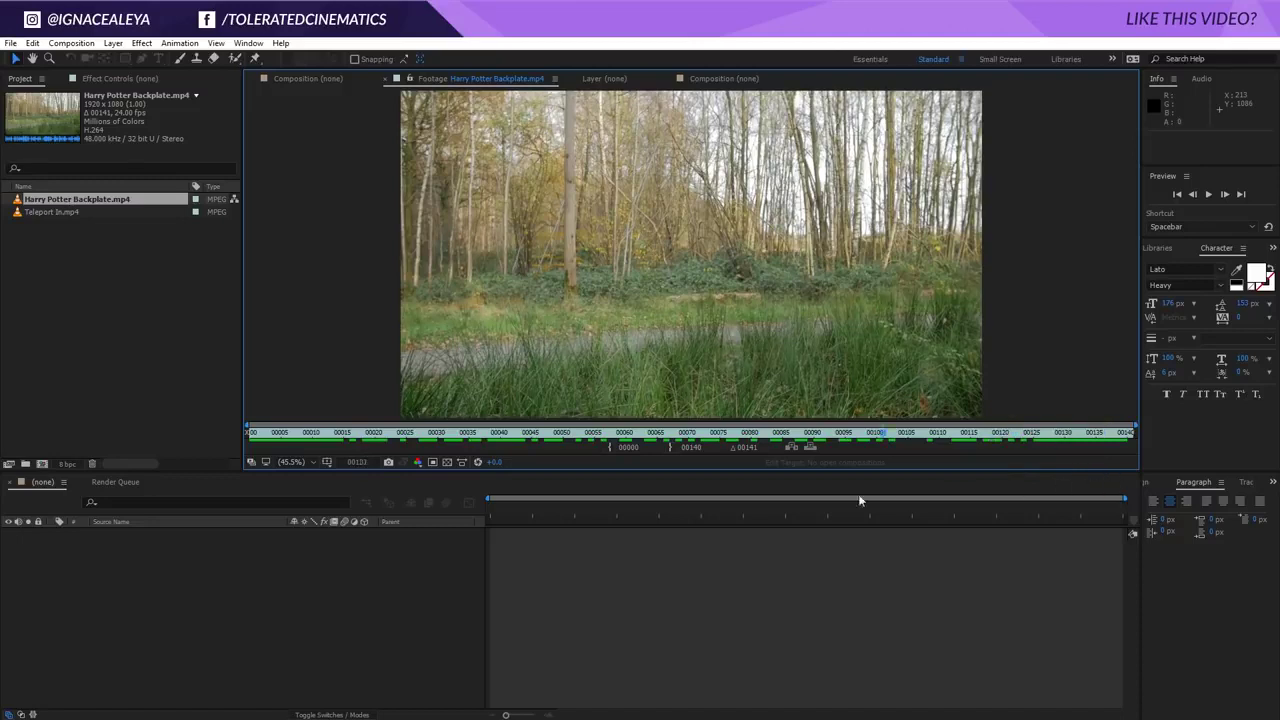
drag(860, 500, 375, 247)
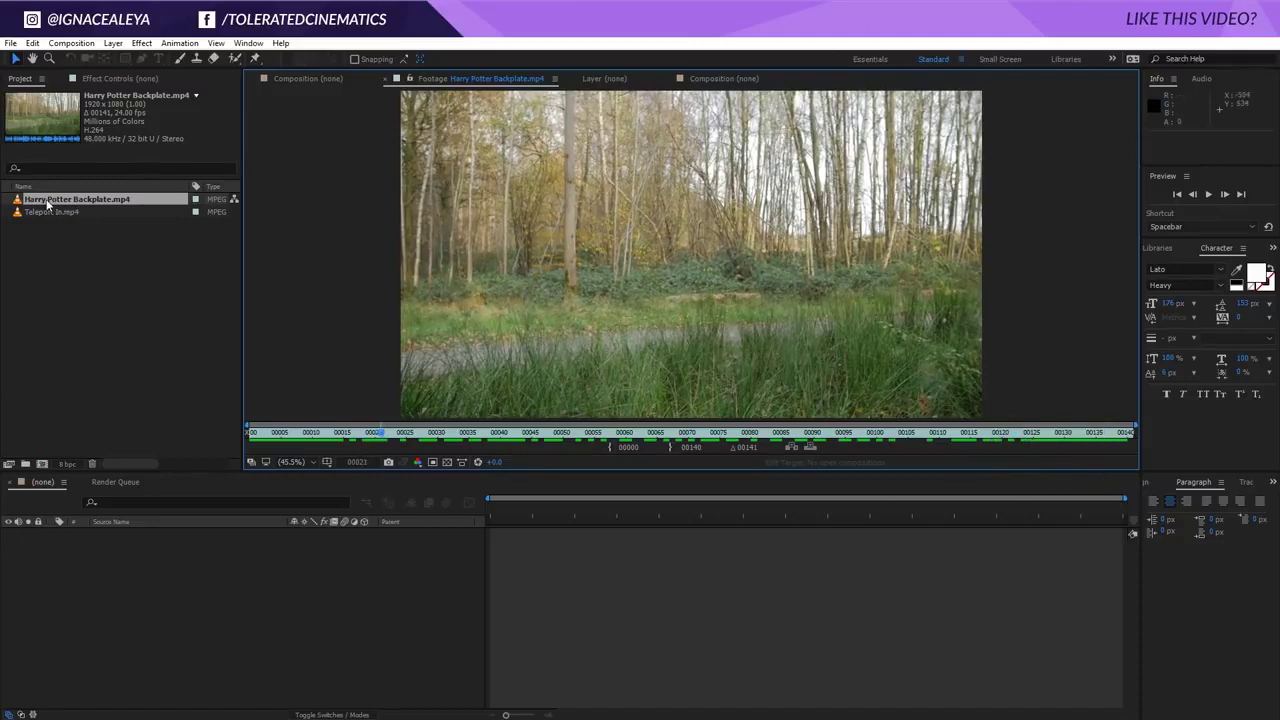
drag(47, 203, 42, 463)
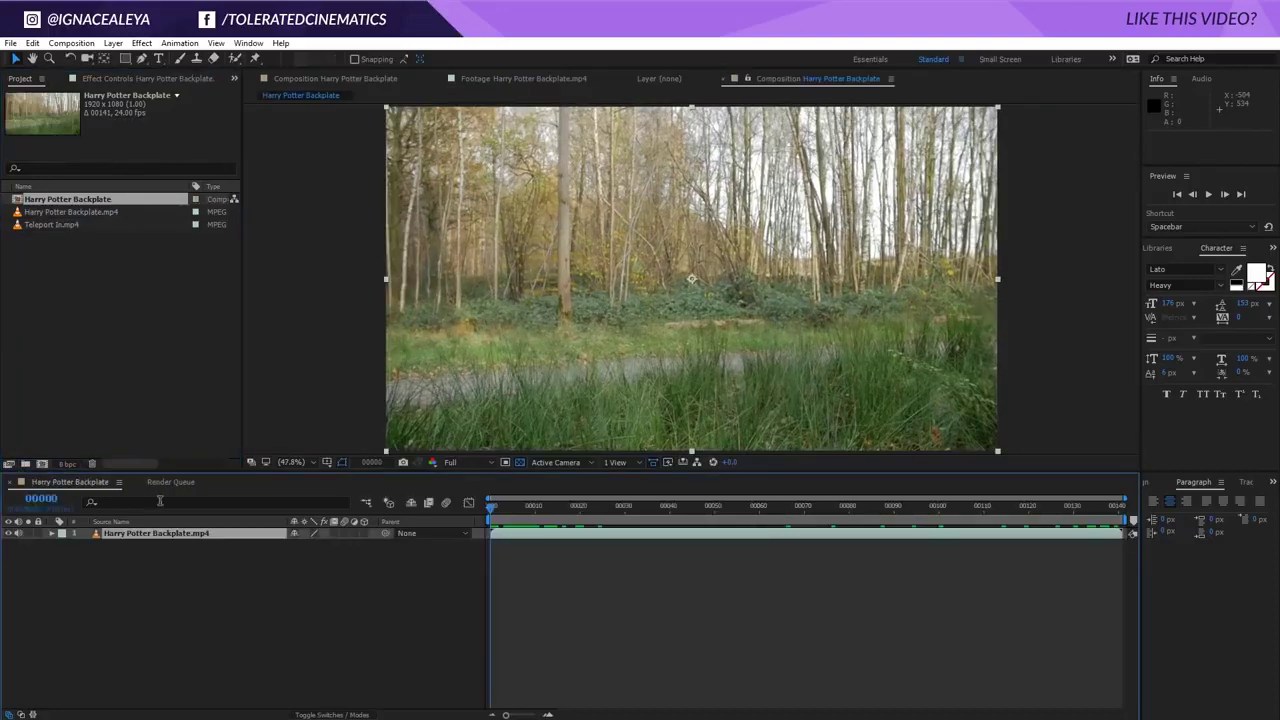
drag(40, 224, 190, 535)
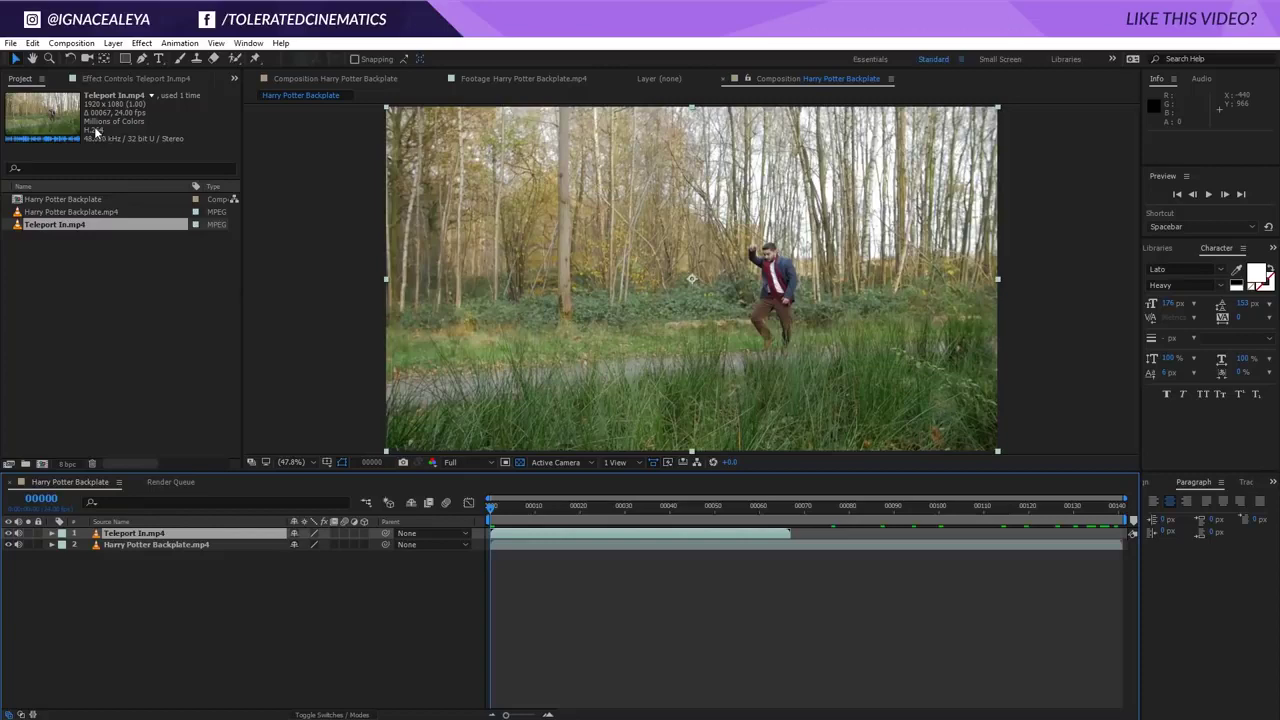
Rename the composition to 'Main Comp' in Composition Settings.
click(72, 43)
click(85, 78)
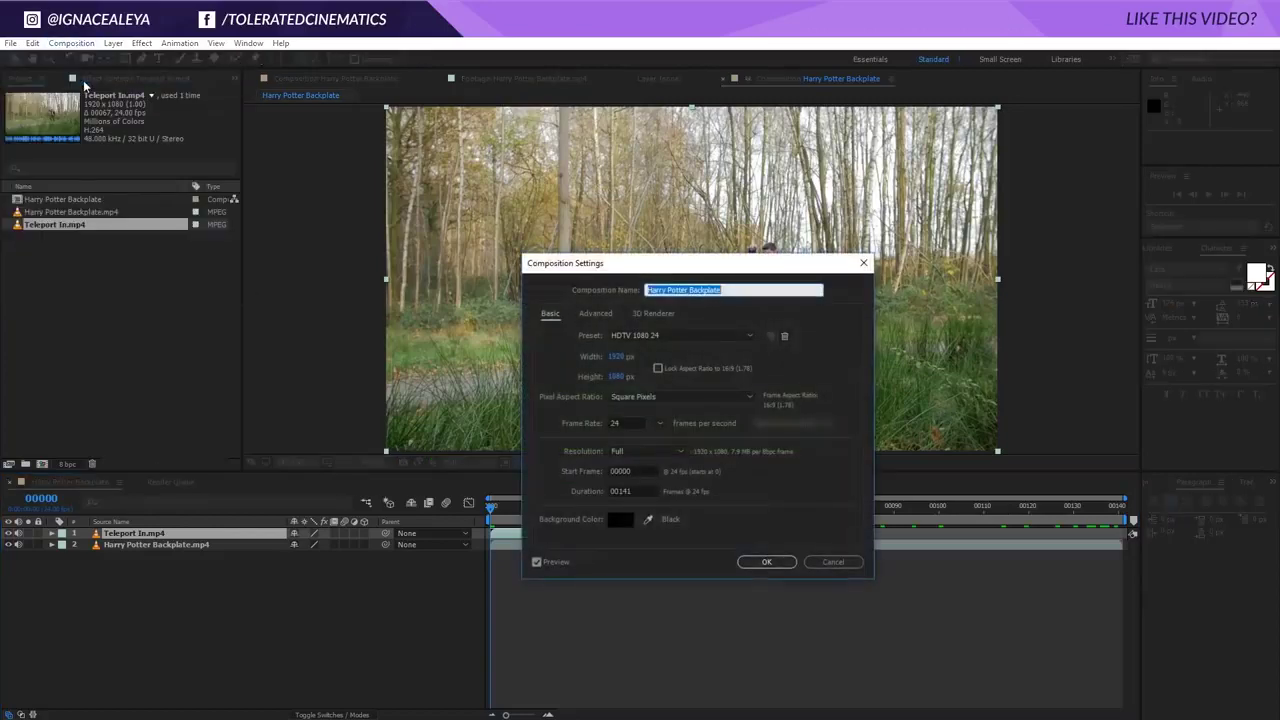
text(M)
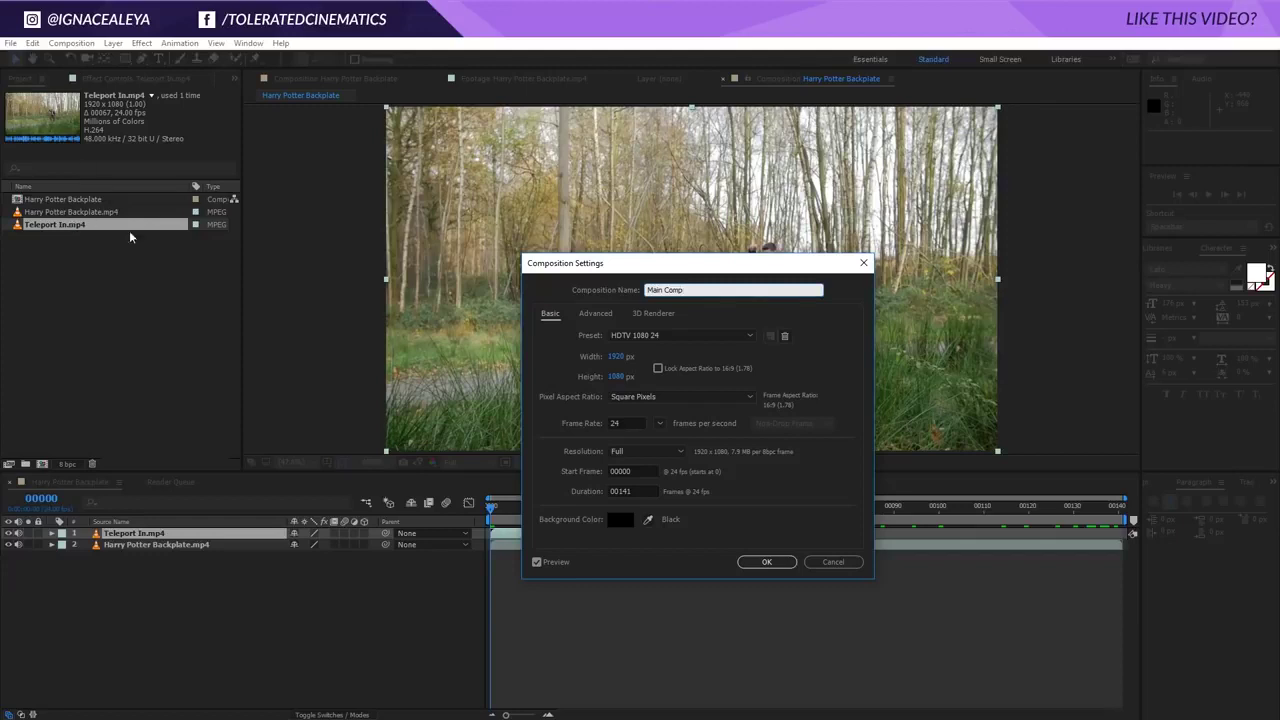
text(ain Comp)
click(767, 562)
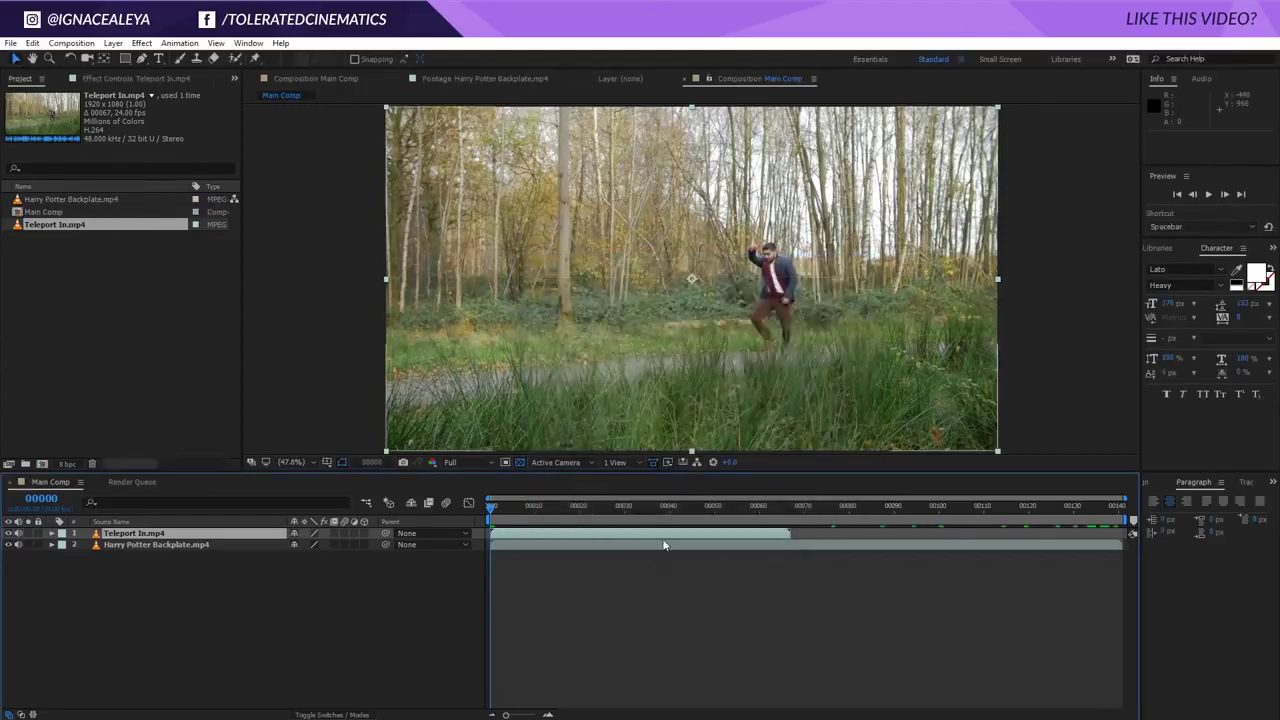
Slide the Teleport In layer to start at frame 74 and preview the actor's entrance.
drag(509, 521, 513, 521)
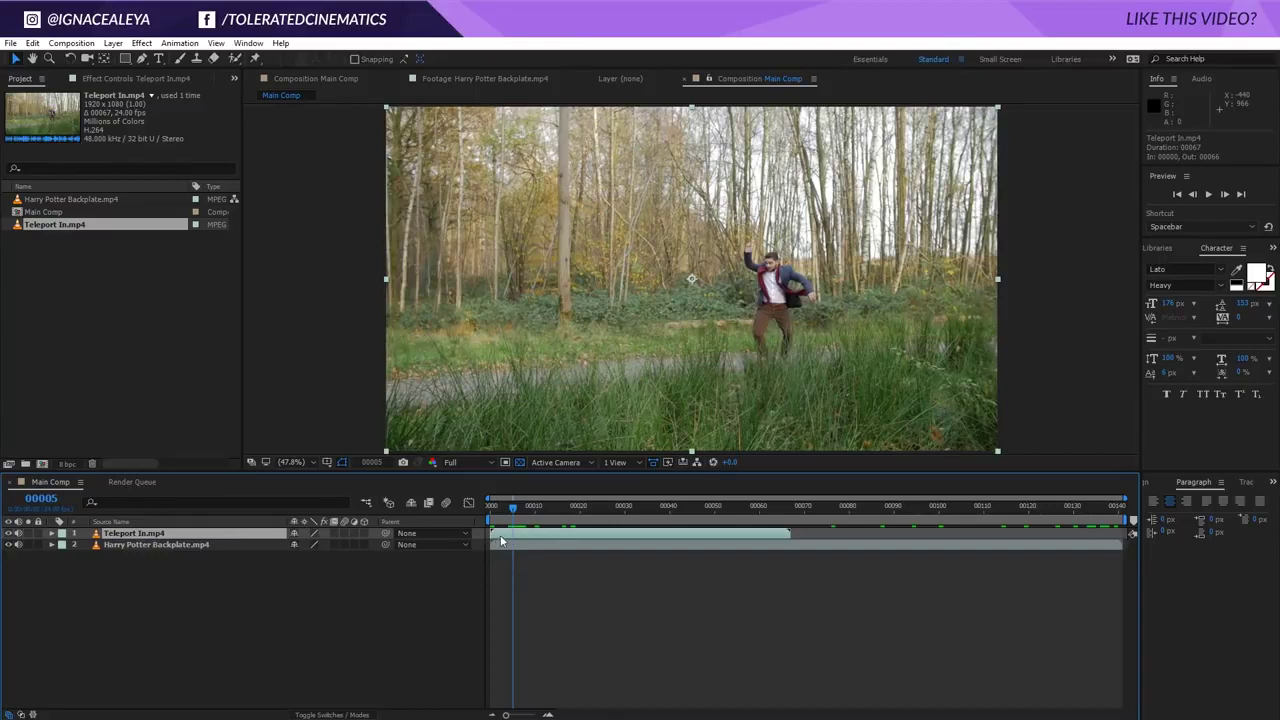
drag(505, 538, 832, 546)
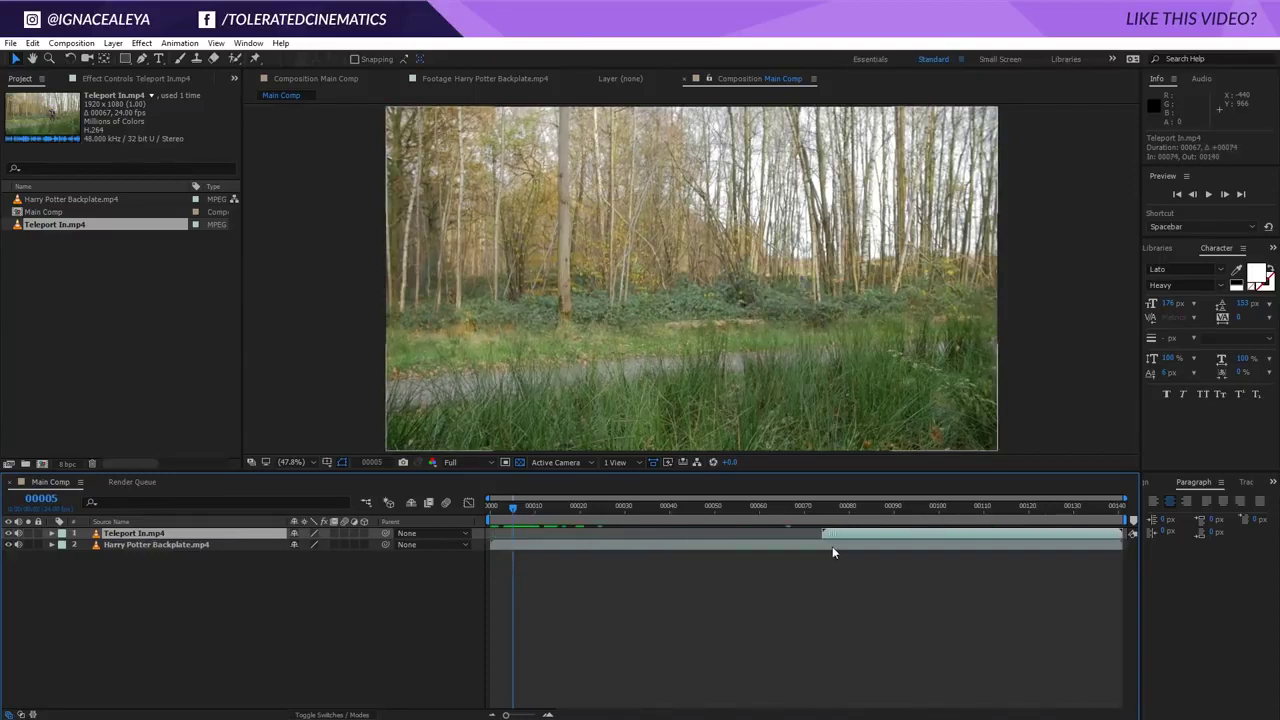
click(992, 506)
drag(1012, 514, 806, 546)
key(space)
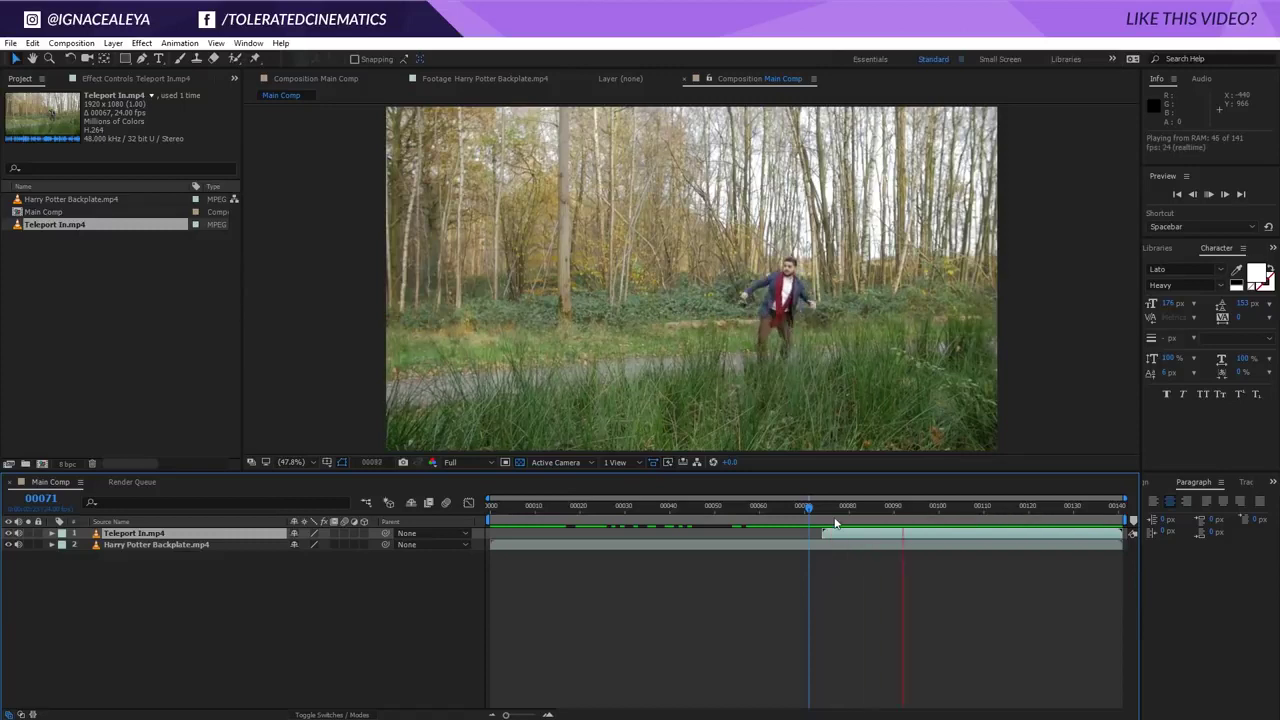
drag(836, 522, 822, 512)
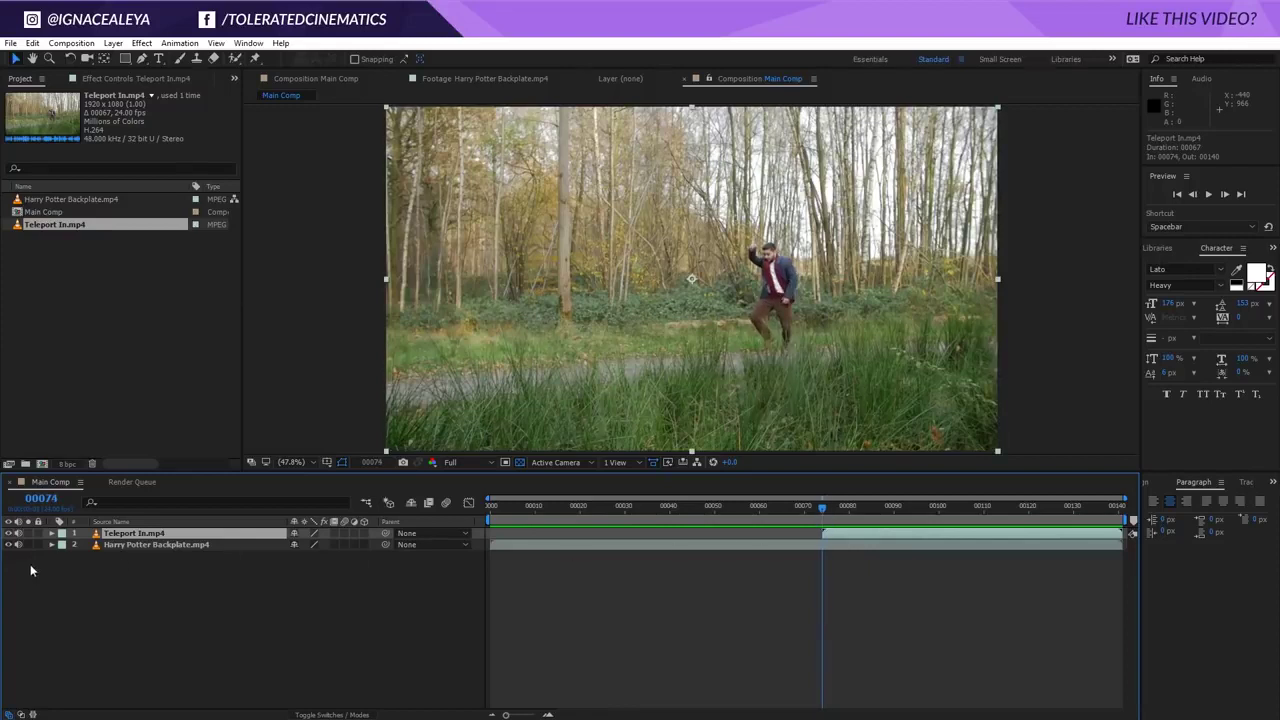
Duplicate the Teleport In layer and apply Freeze Frame to the top copy.
key(ctrl+d)
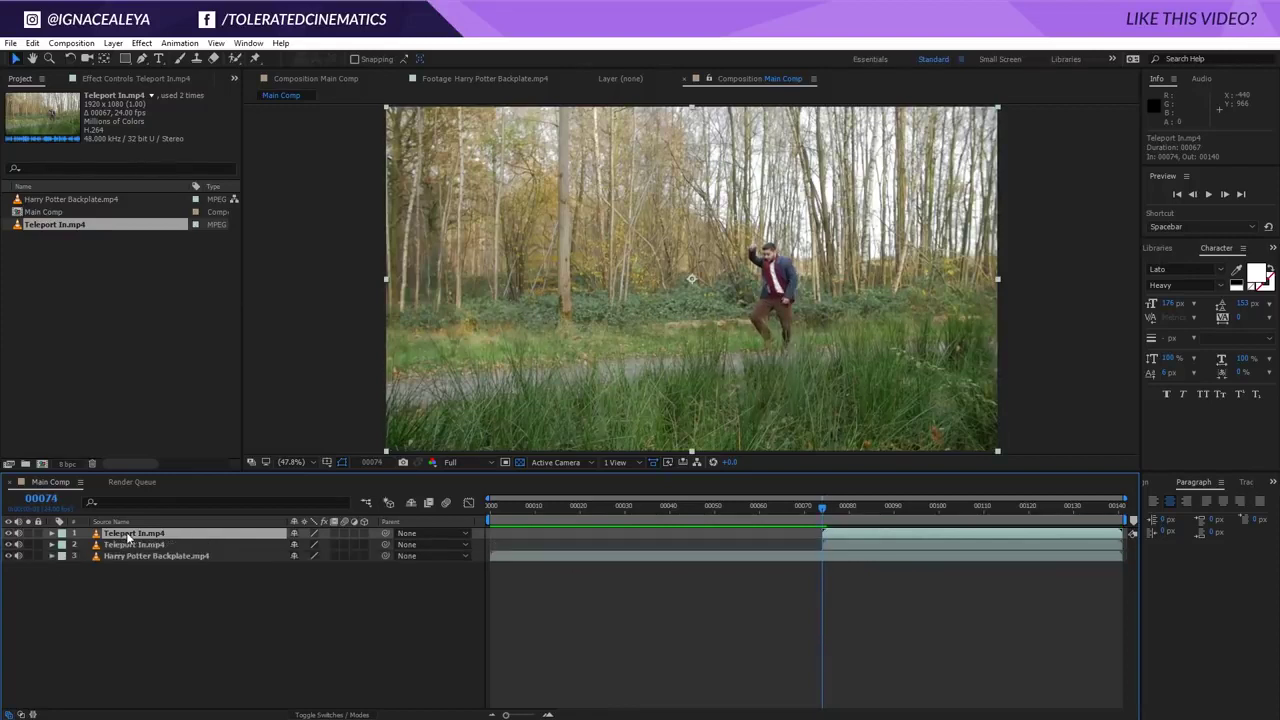
right_click(130, 538)
mouse_move(178, 266)
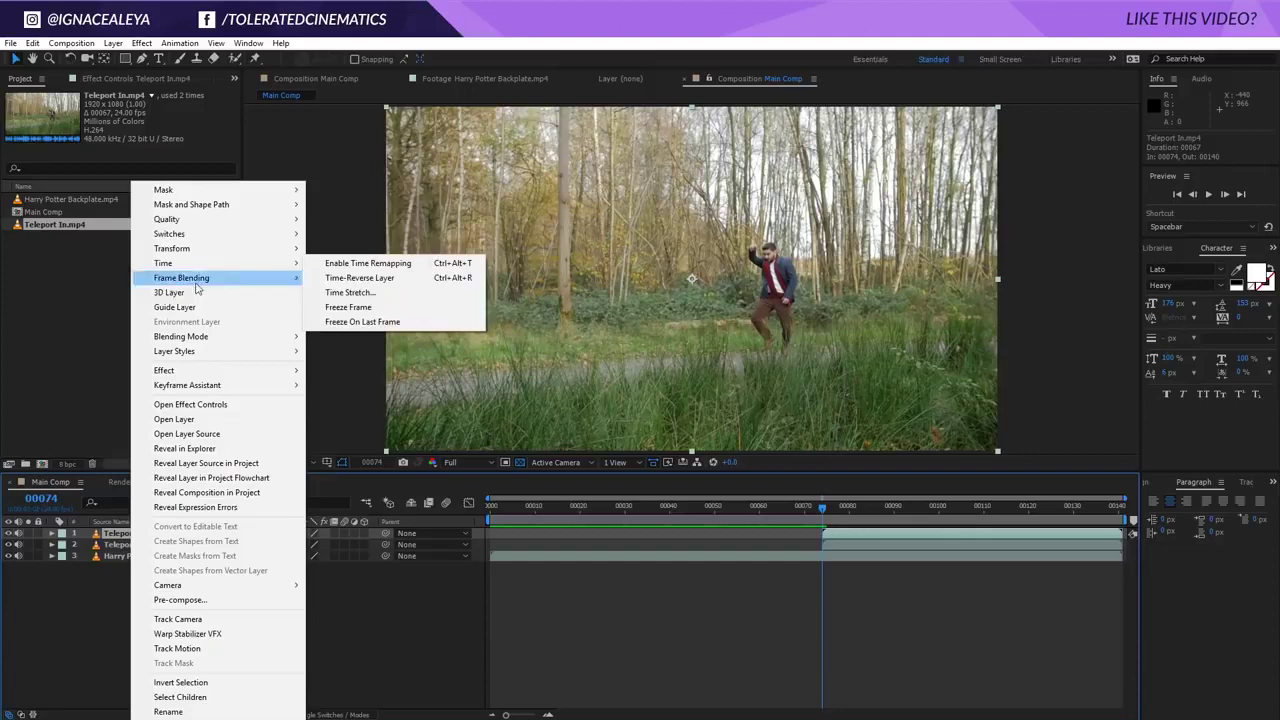
click(352, 308)
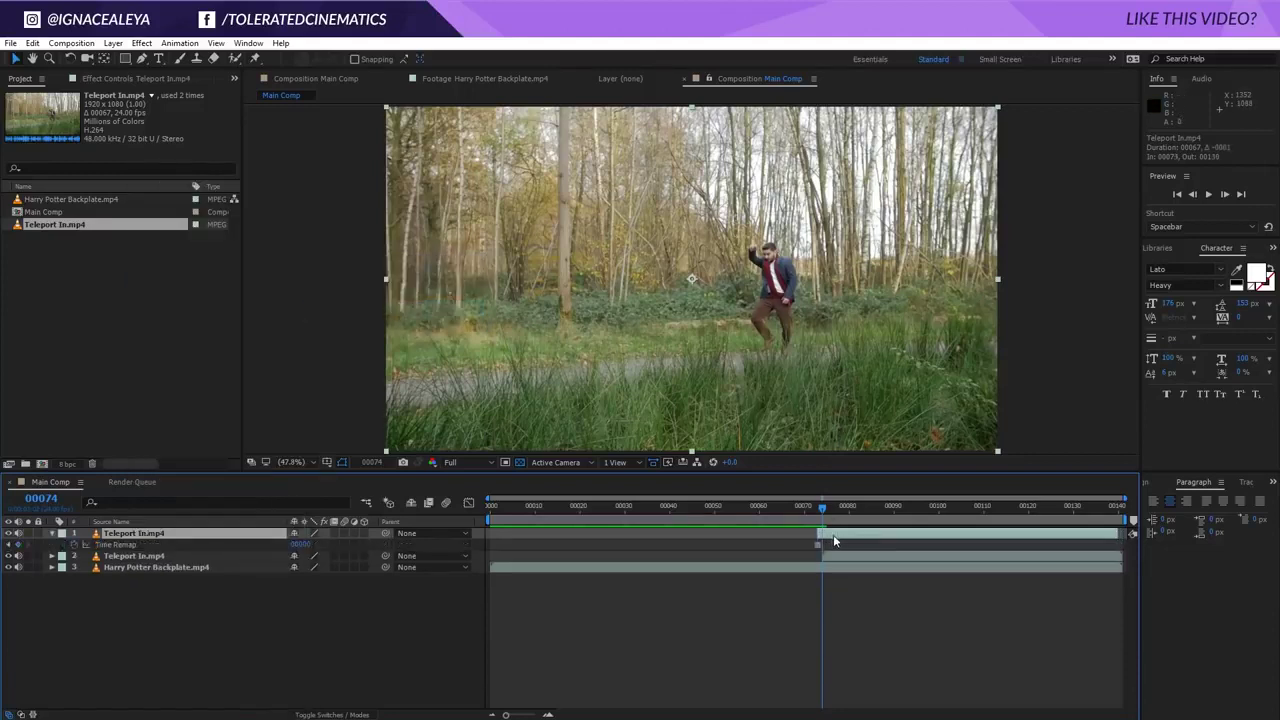
Slide the frozen copy earlier and trim it to span frames 66 to 73.
drag(824, 534, 816, 544)
key(shift+Page_Up)
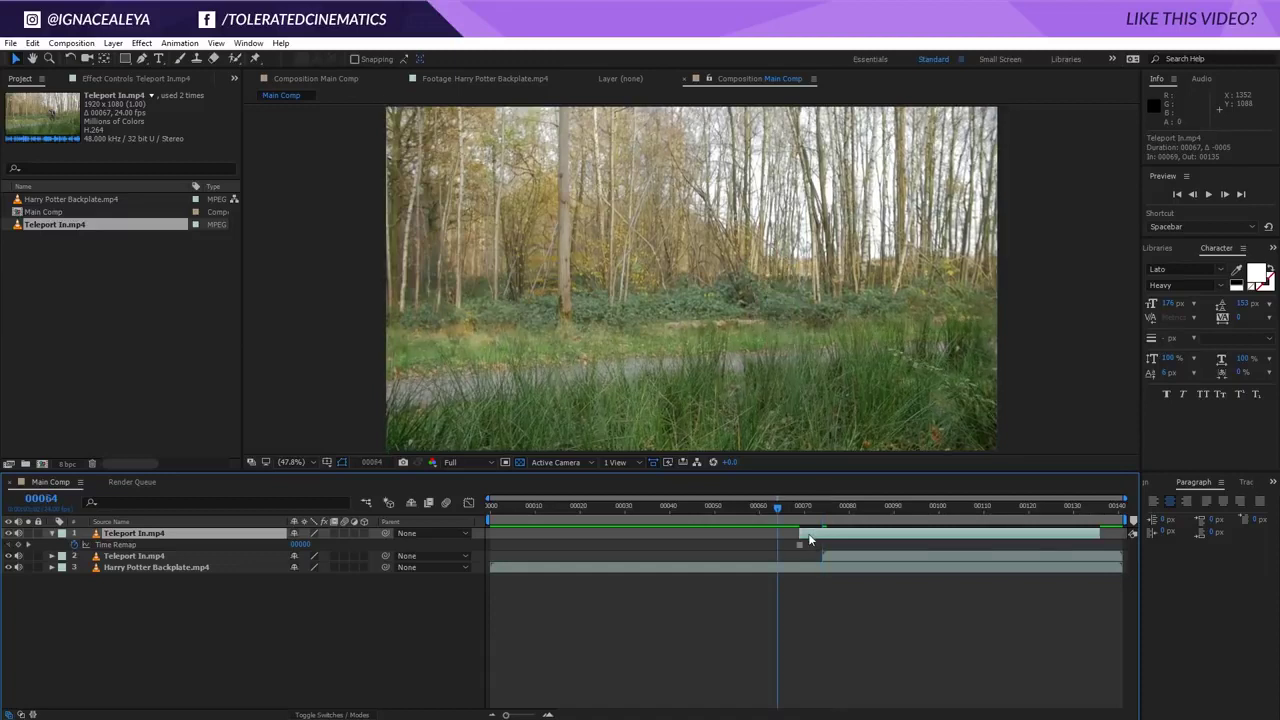
drag(808, 541, 784, 537)
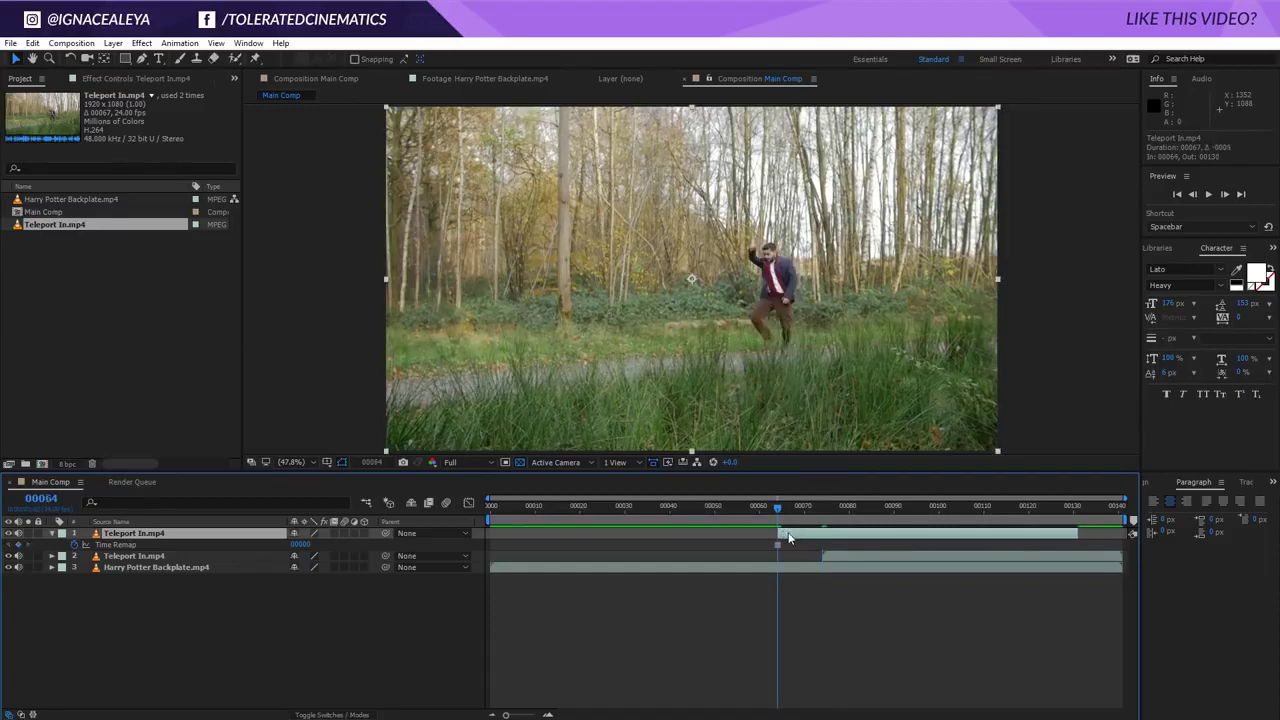
drag(1076, 534, 815, 537)
At frame 73, trace Mask 1 around the actor's body with the Pen tool, soloing to check.
key(Page_Down)
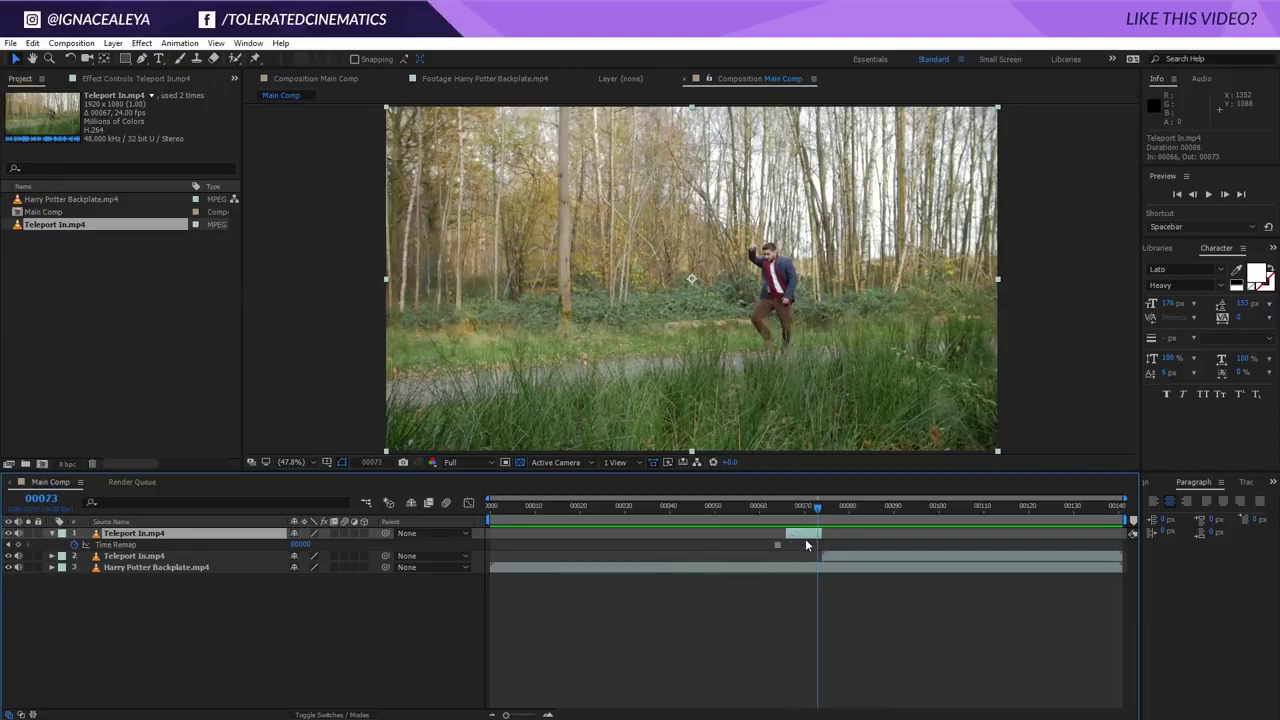
click(141, 58)
key(slash)
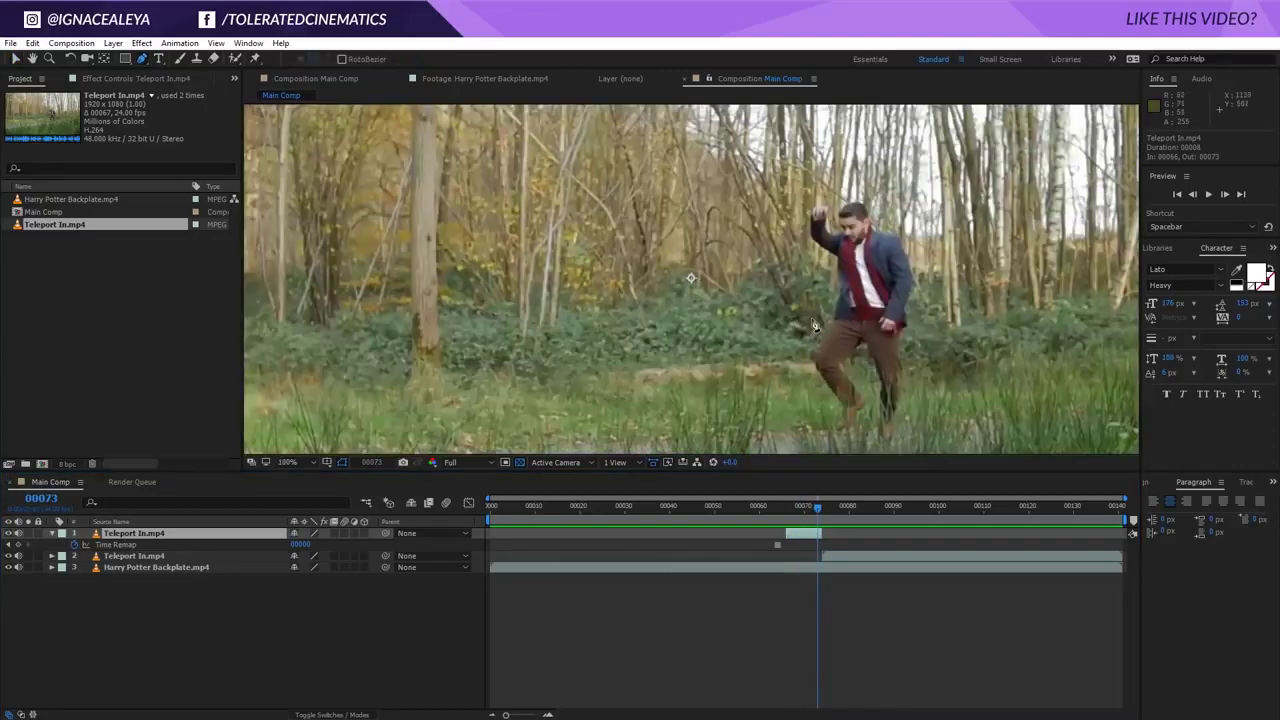
scroll(815, 325, up, 2)
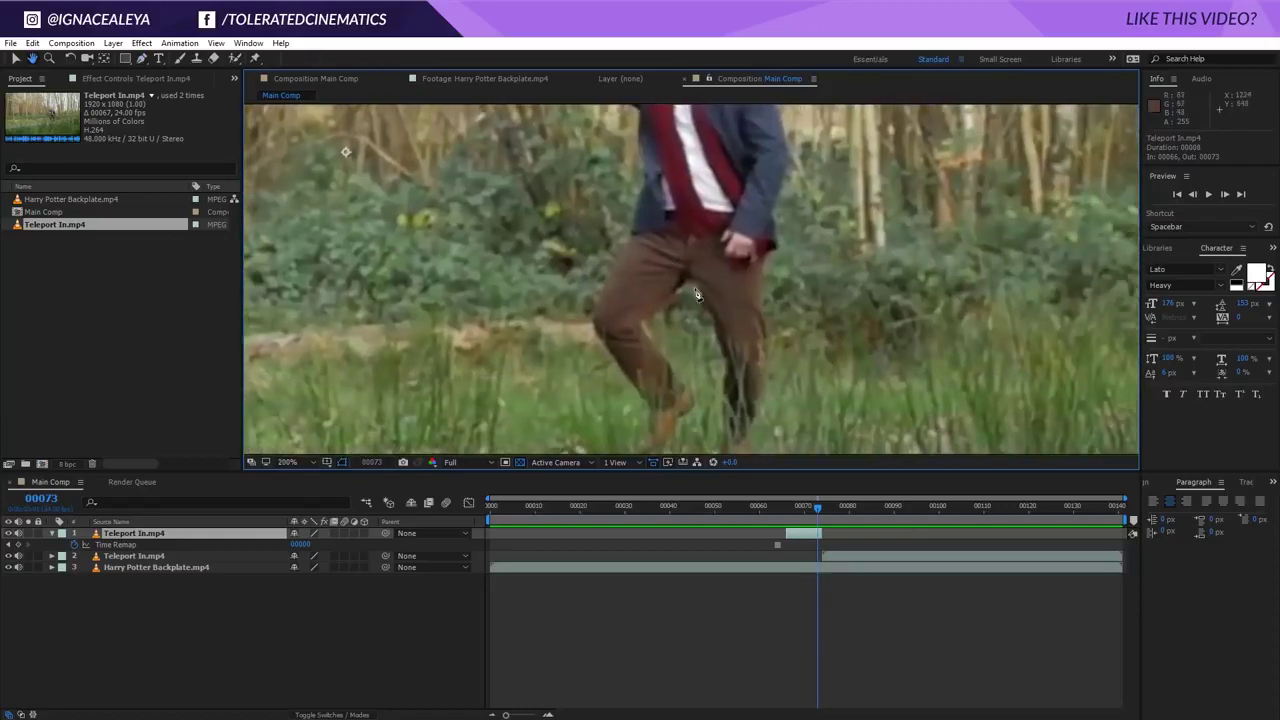
drag(697, 295, 665, 207)
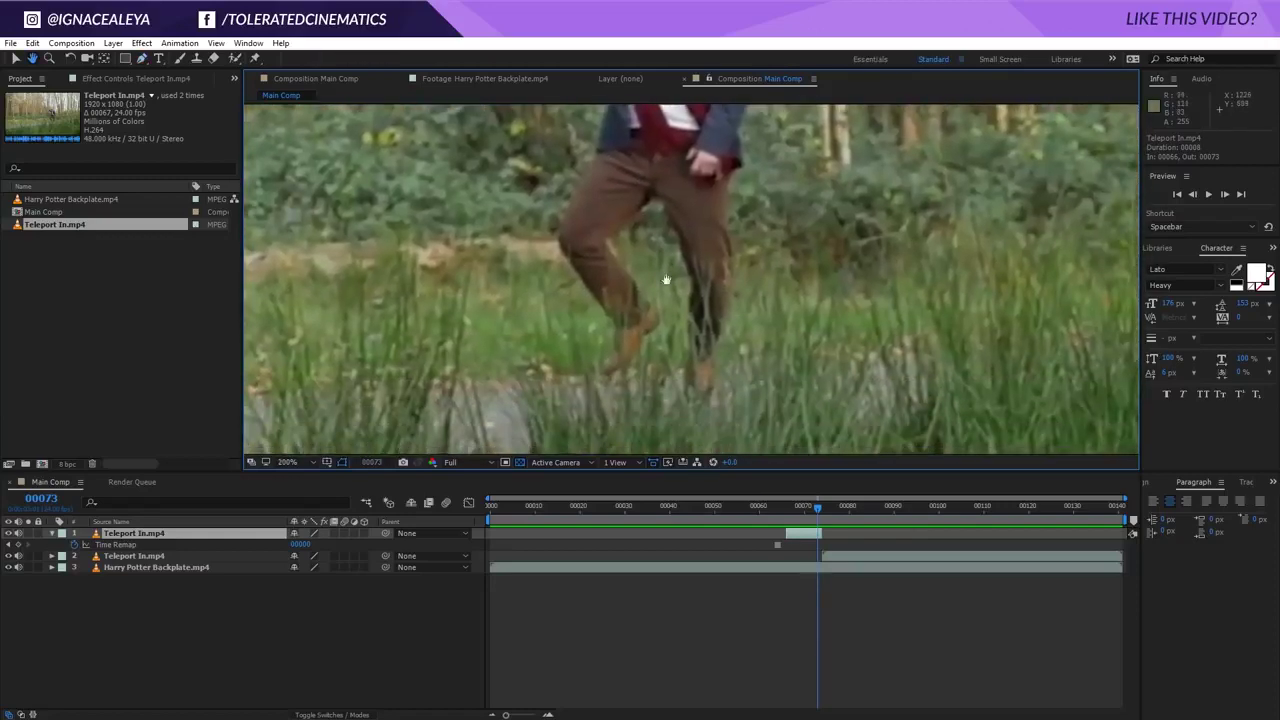
click(703, 402)
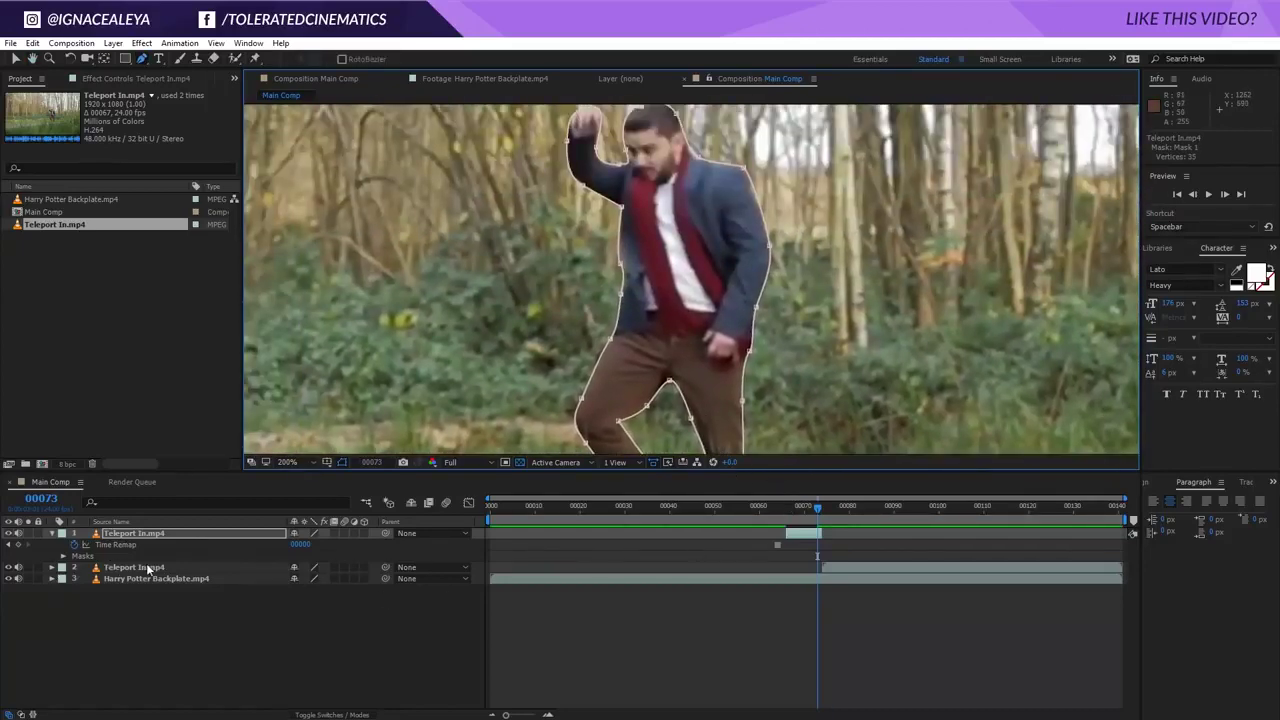
key(m)
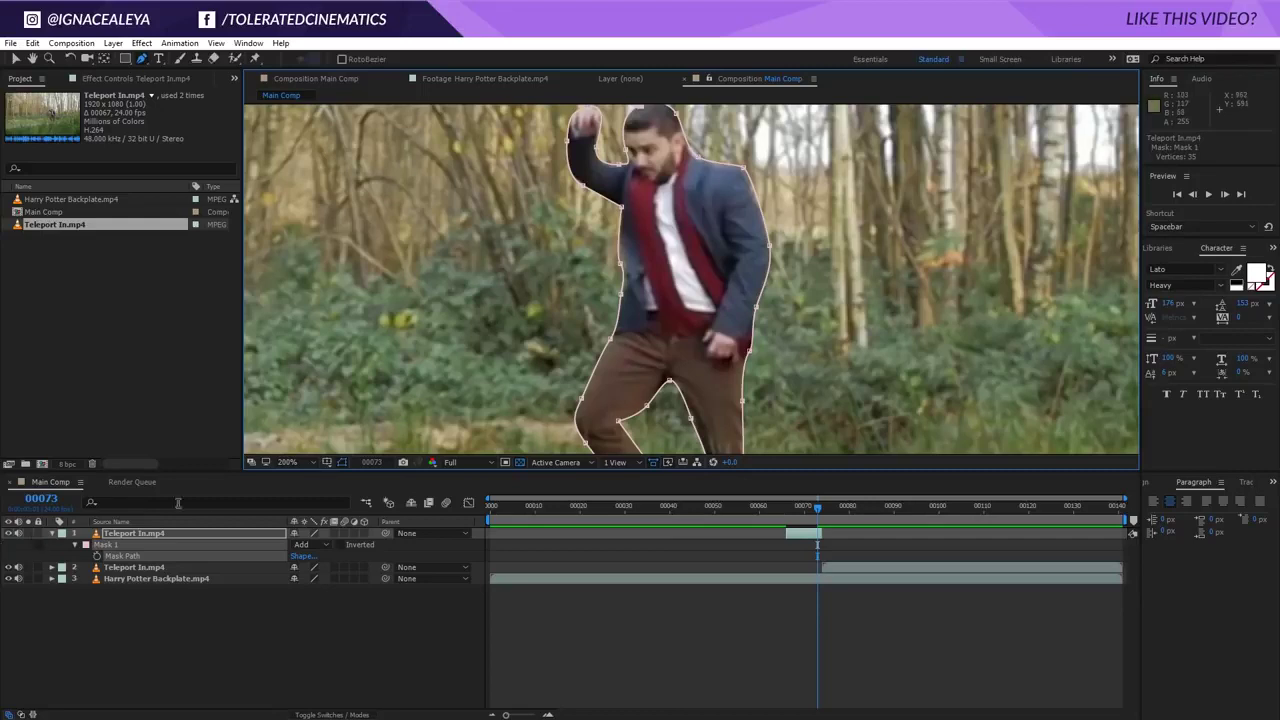
click(29, 535)
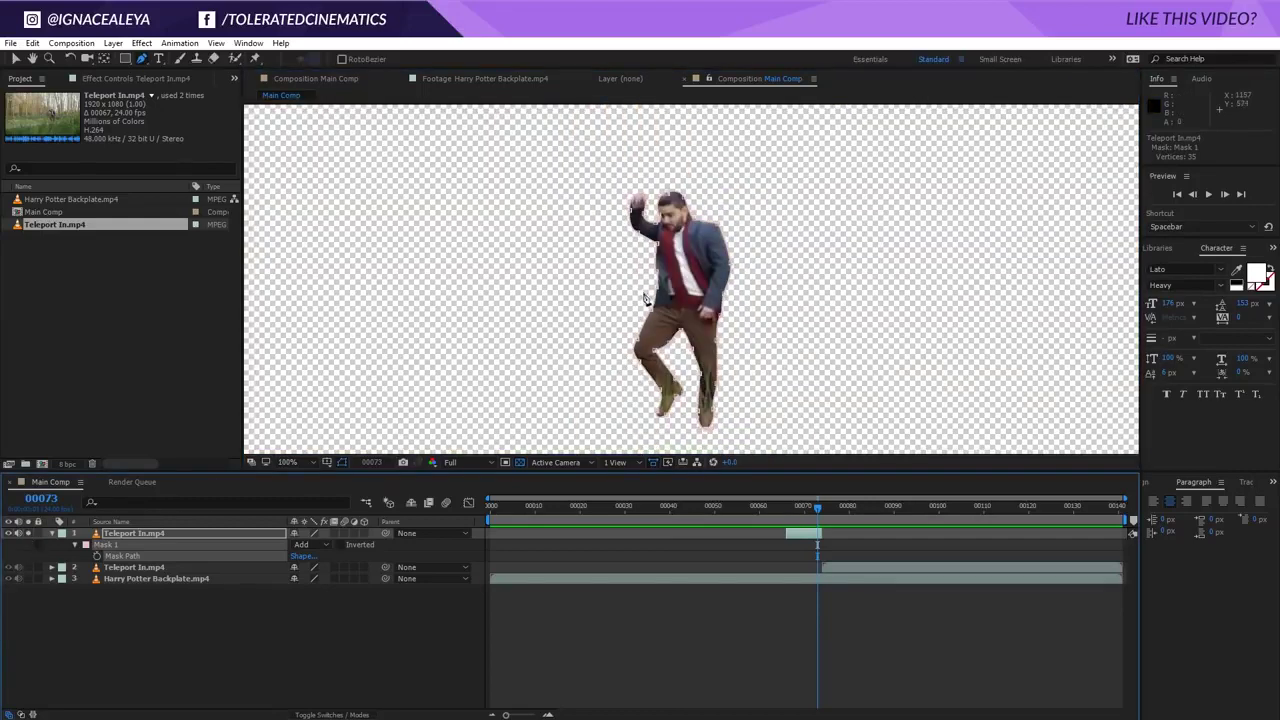
click(29, 535)
key(comma)
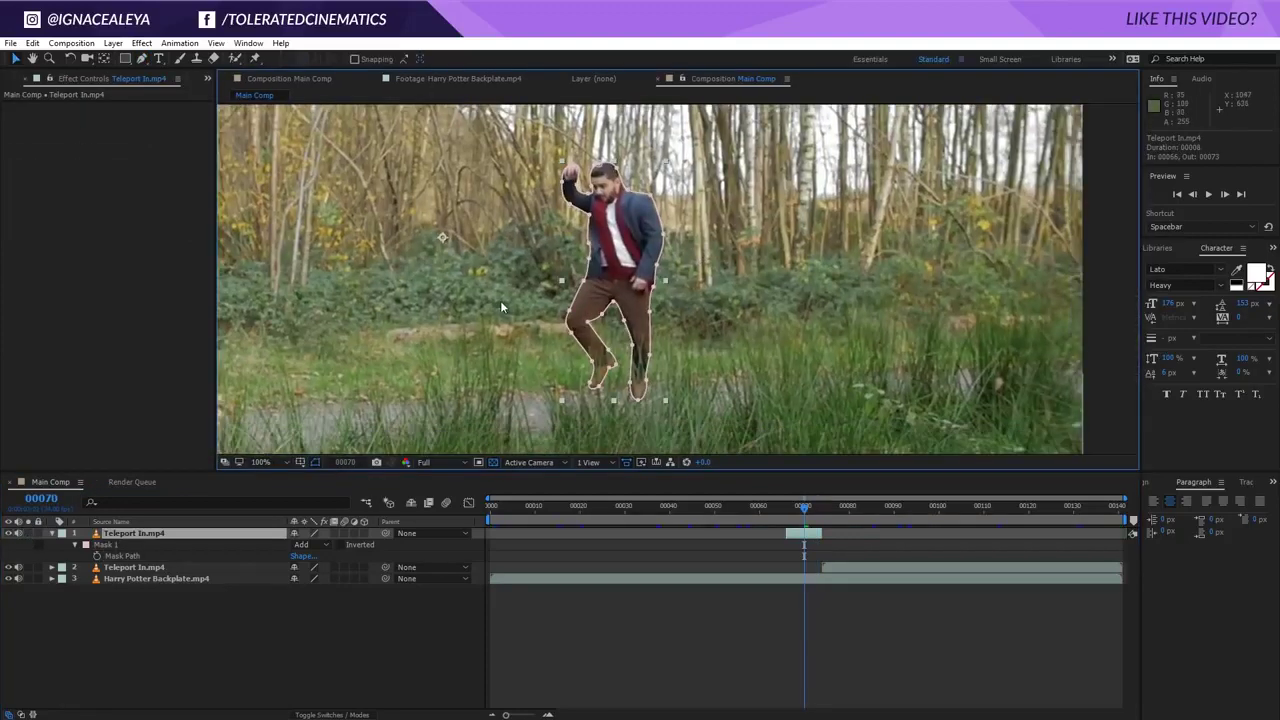
Place Puppet pins on the actor's head, waist, right leg, knee, shoulder, left arm and hand.
click(253, 60)
click(605, 173)
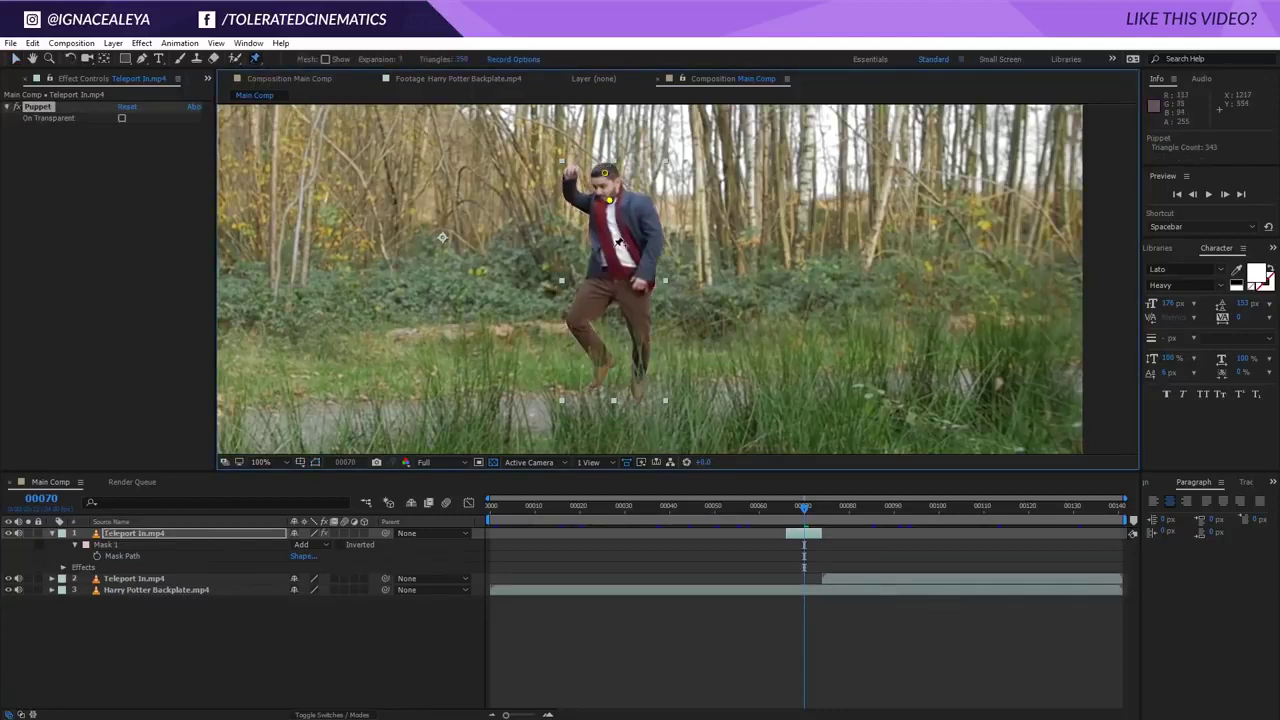
click(614, 276)
click(640, 392)
click(643, 353)
click(636, 299)
click(656, 239)
click(590, 204)
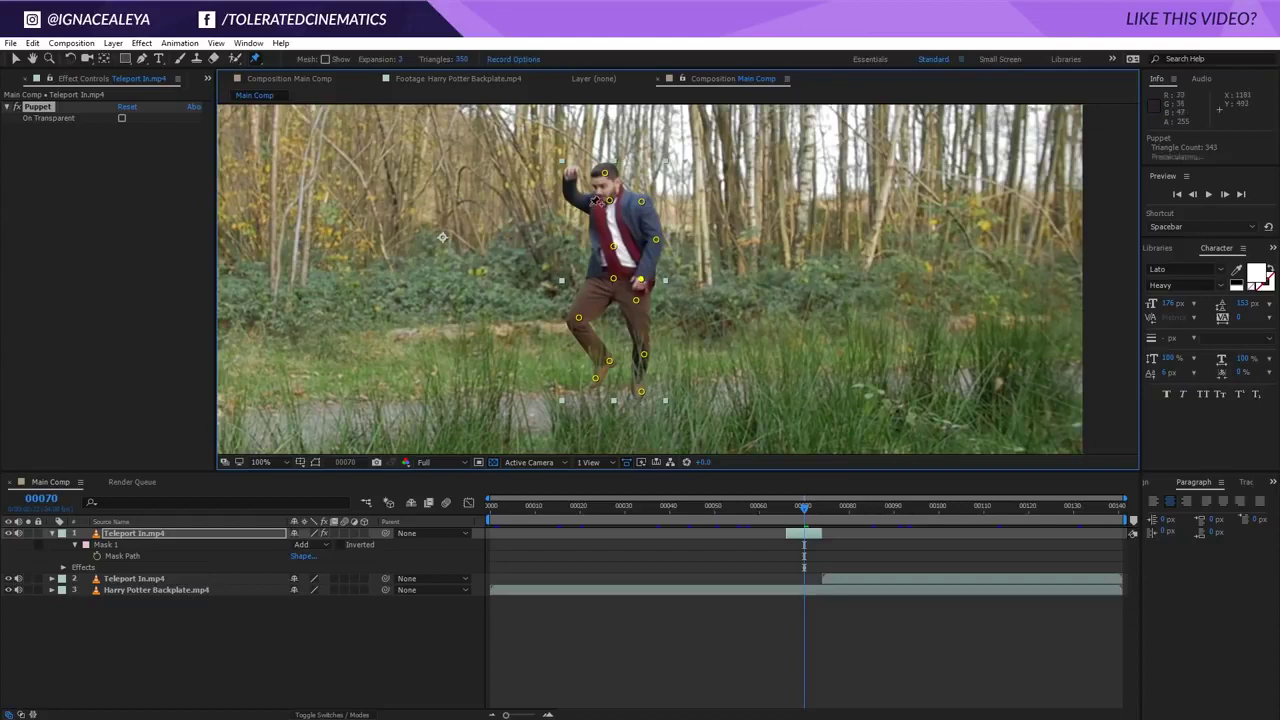
click(573, 188)
Drag the torso, shoulder, hip, hand, head and foot pins to hunch the figure forward.
drag(614, 243, 580, 246)
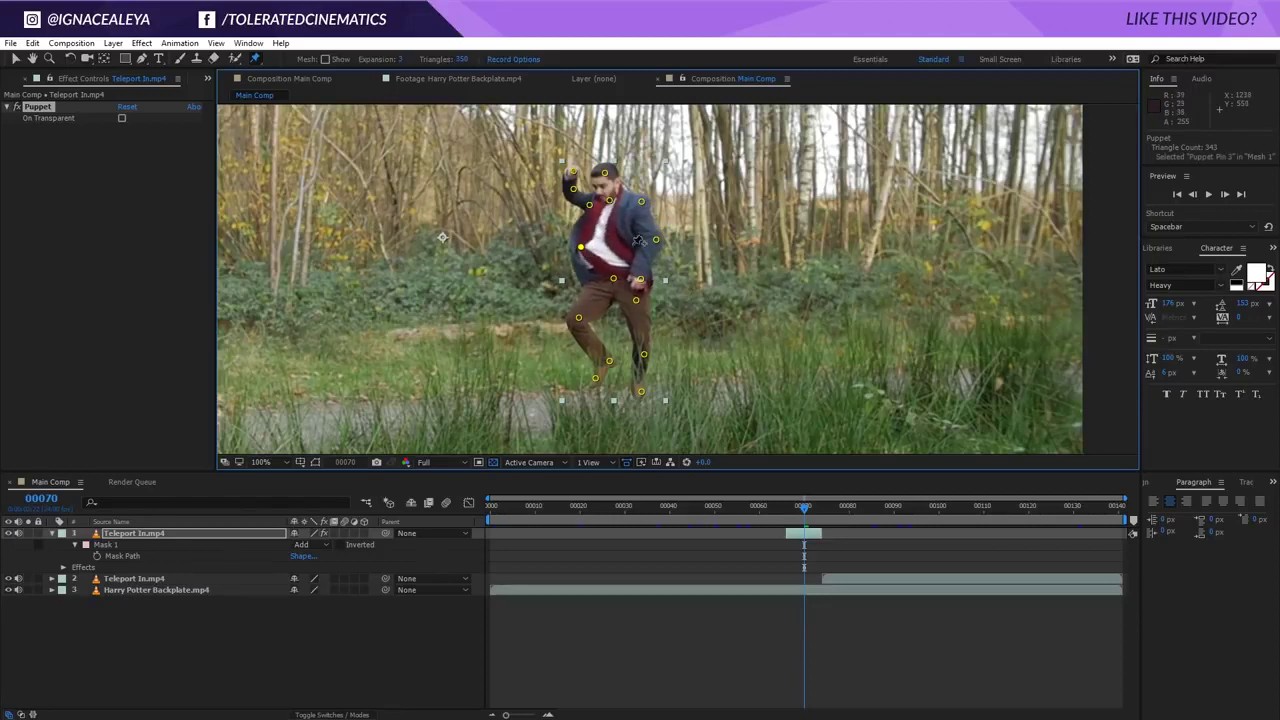
drag(657, 242, 608, 243)
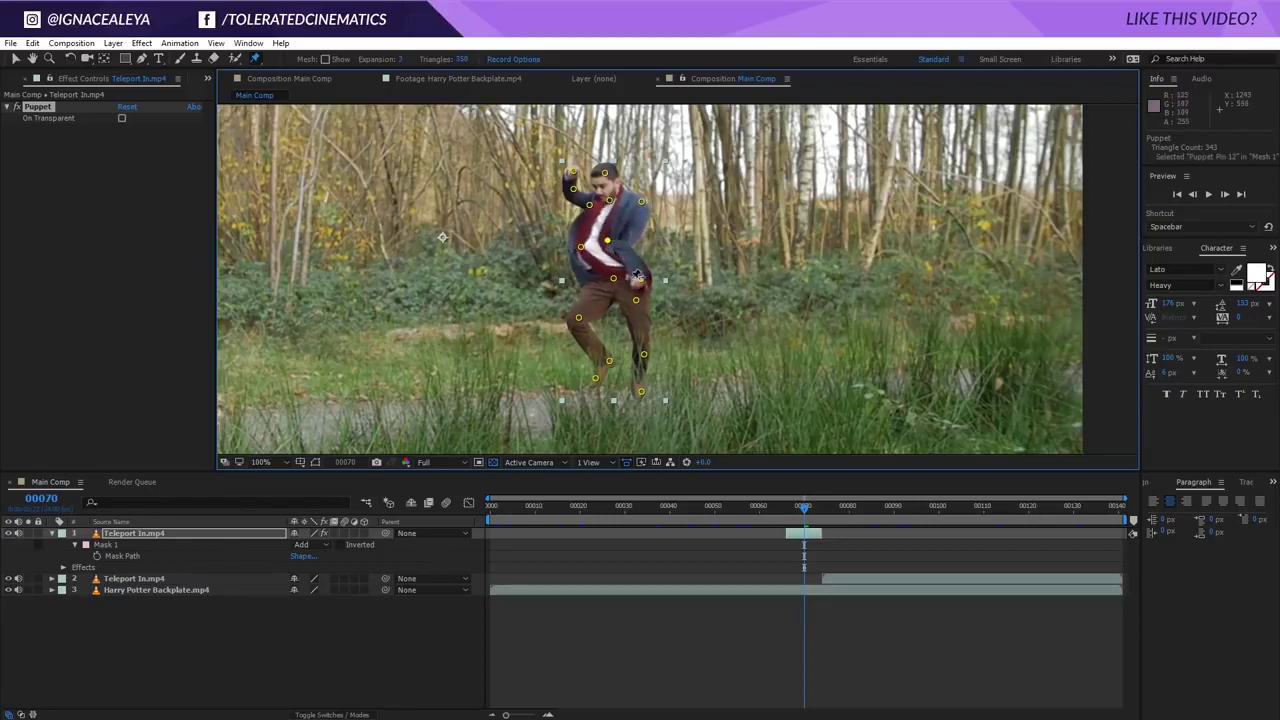
drag(636, 299, 599, 302)
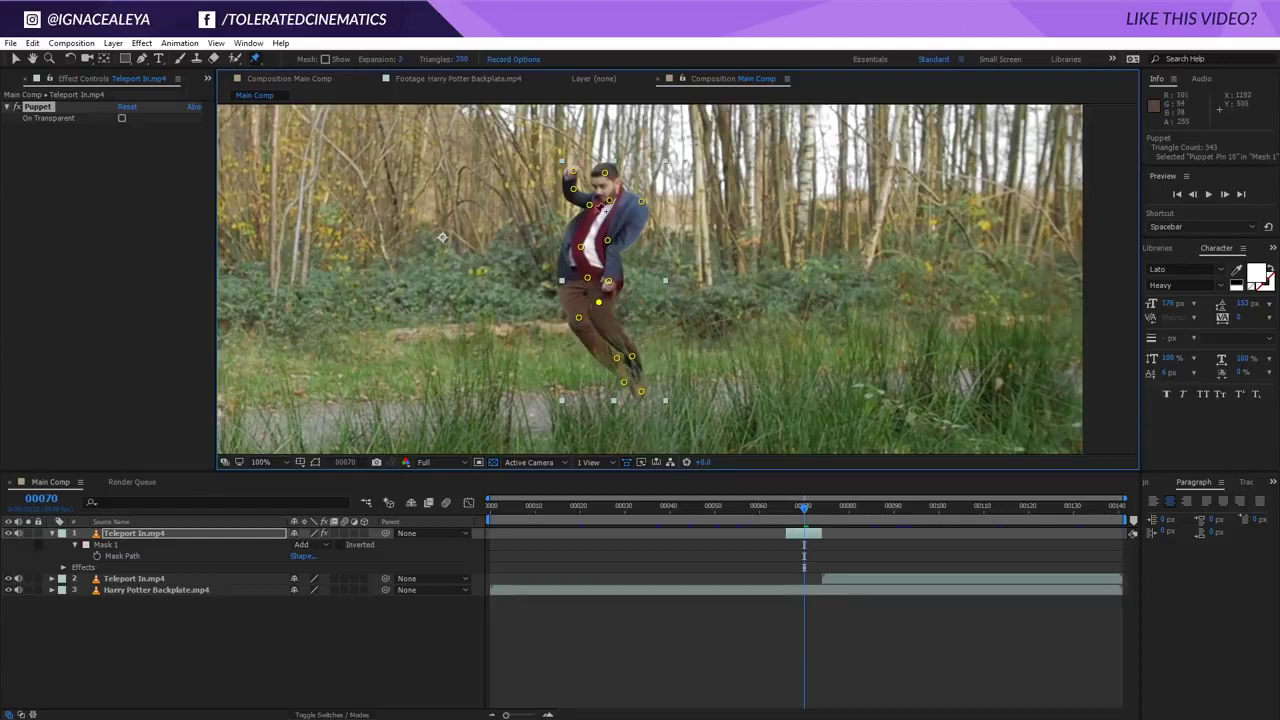
drag(573, 172, 653, 207)
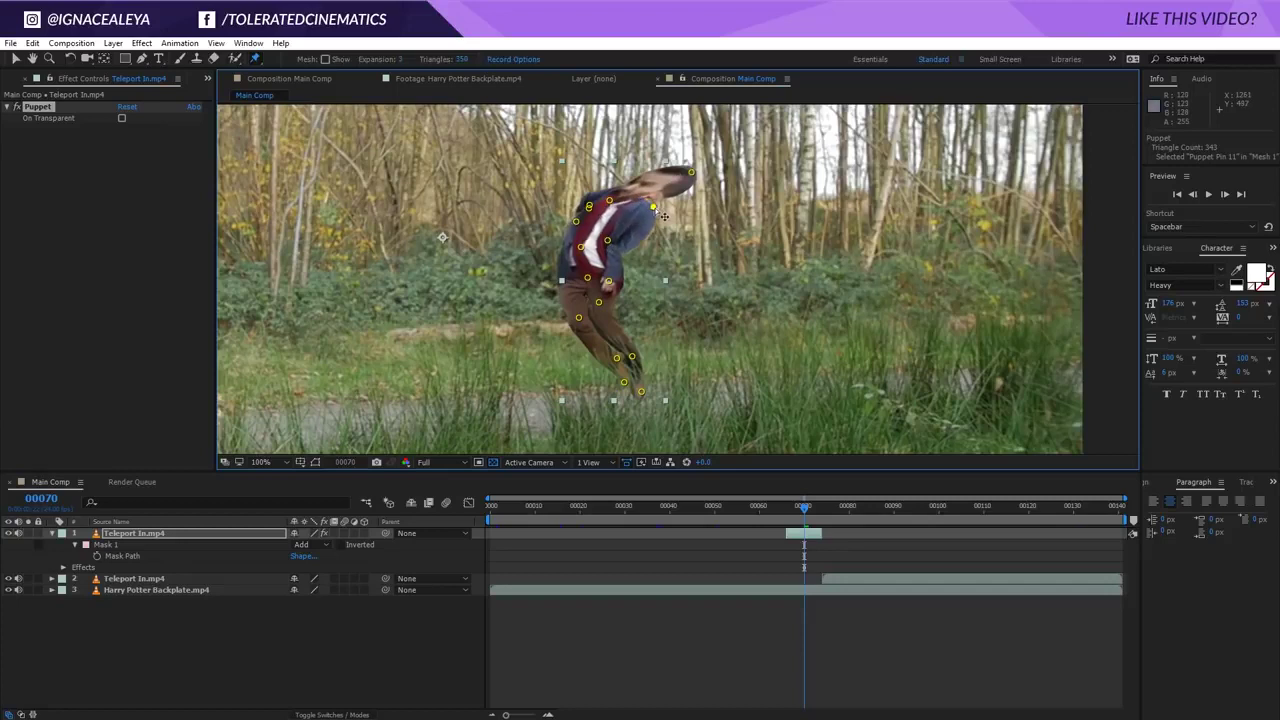
click(590, 207)
click(649, 185)
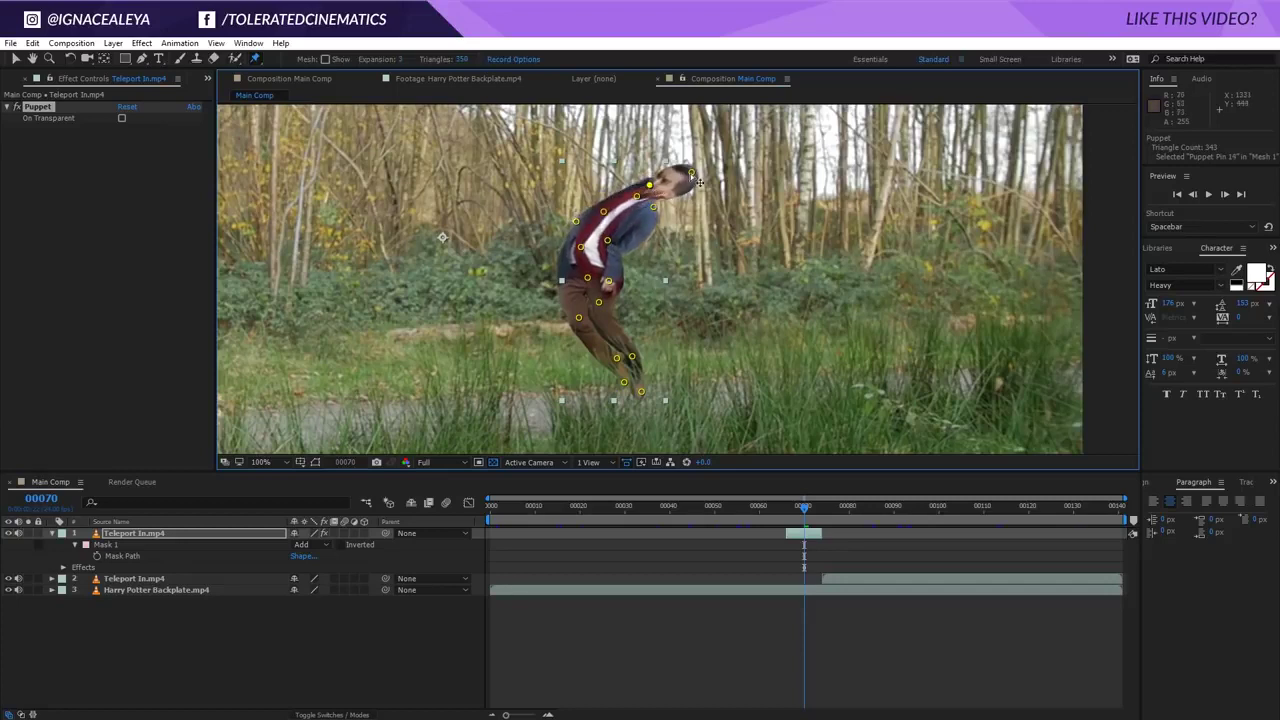
drag(692, 173, 695, 185)
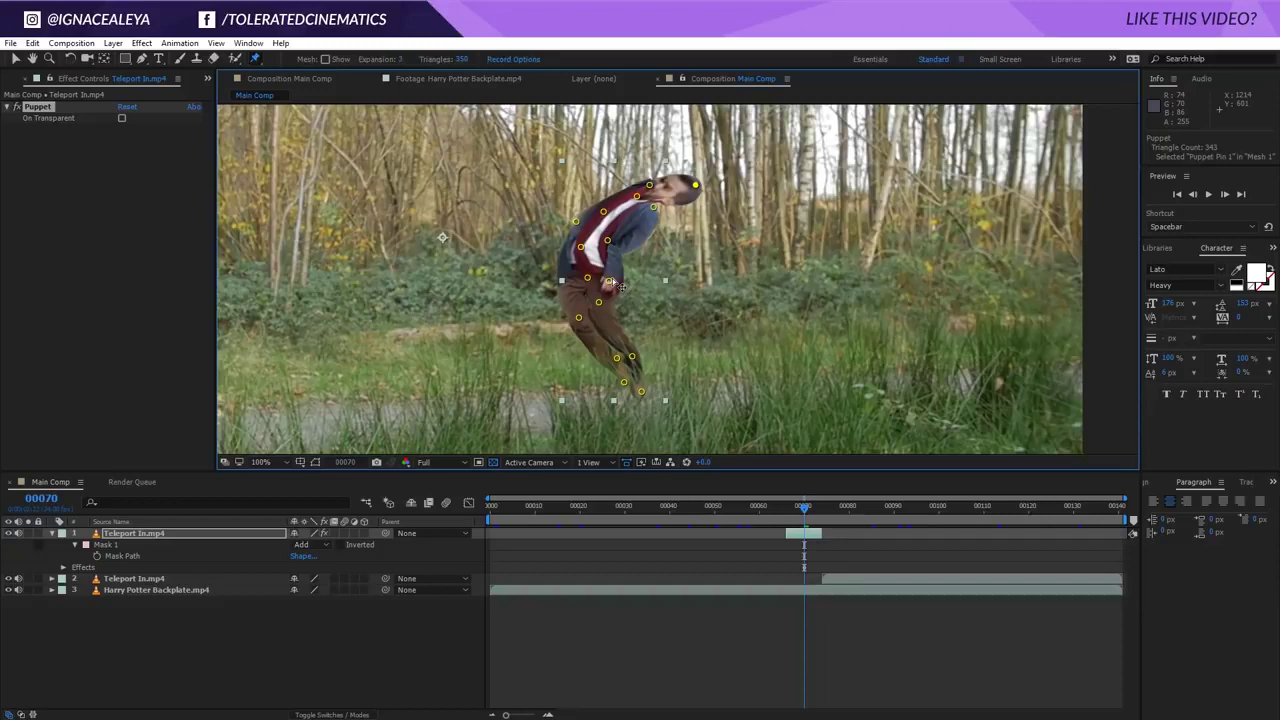
drag(612, 283, 598, 273)
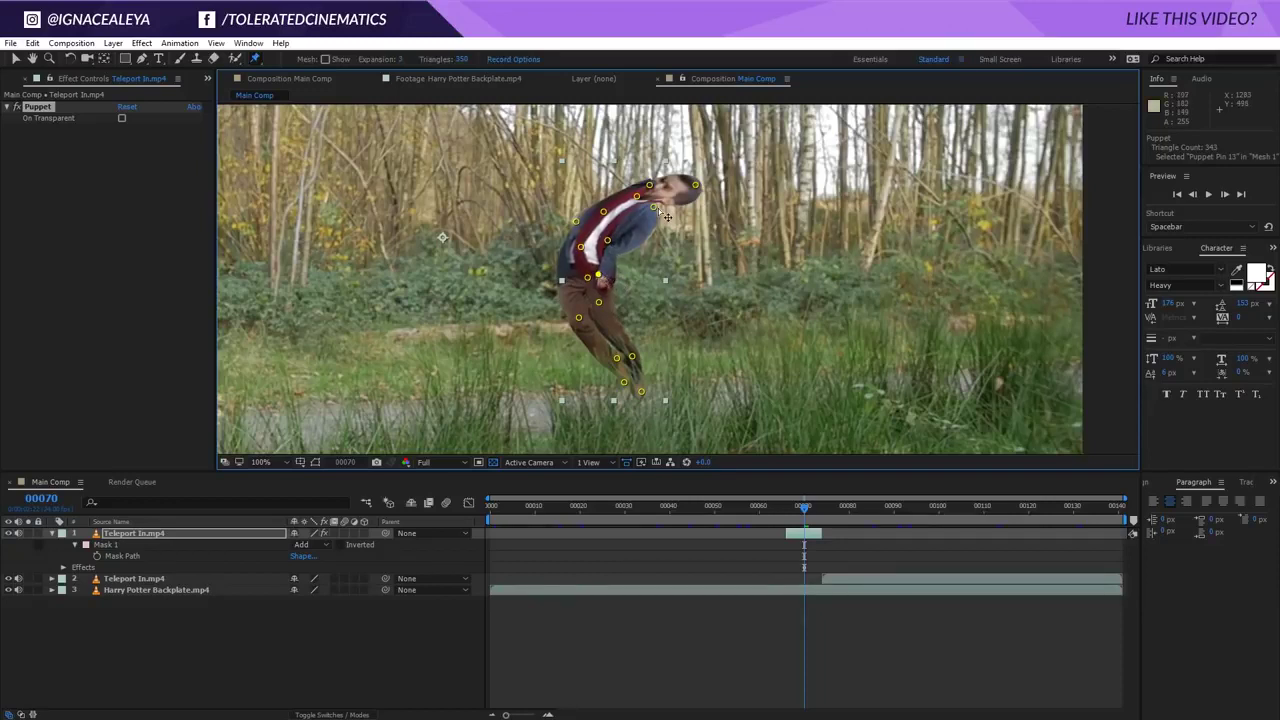
drag(658, 209, 598, 217)
mouse_move(591, 391)
mouse_down()
mouse_move(614, 368)
mouse_move(581, 382)
mouse_up()
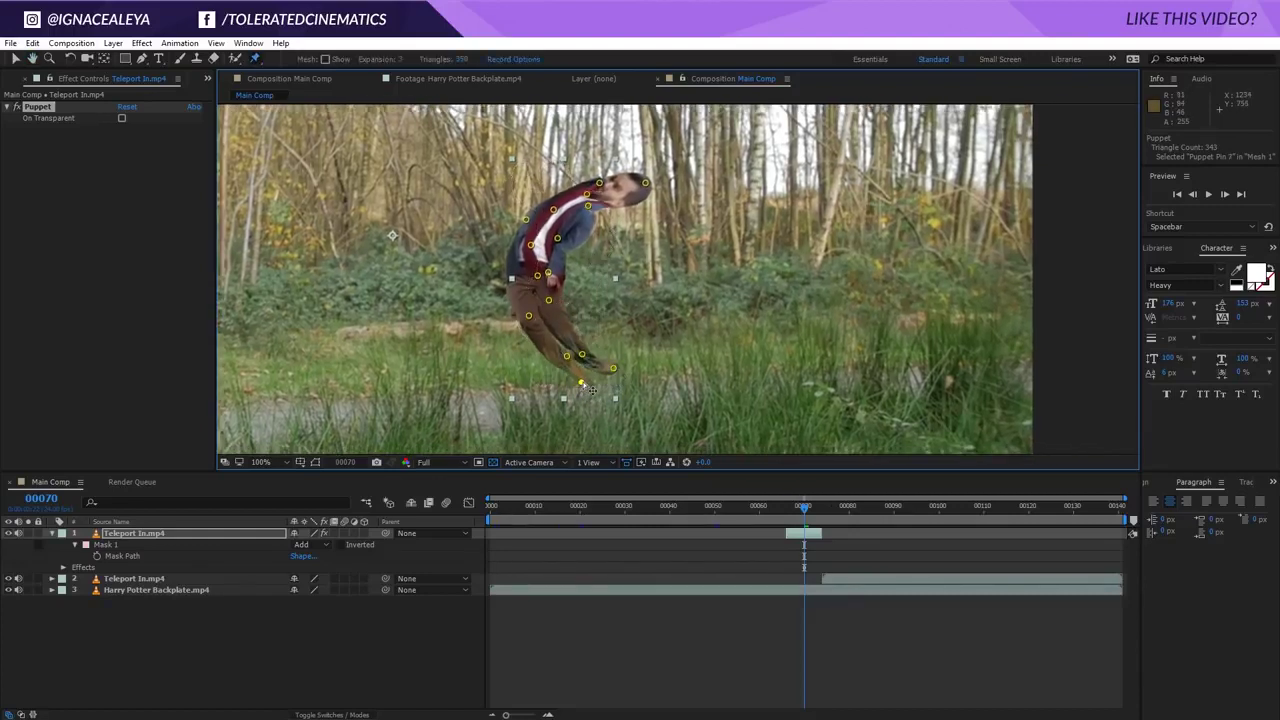
Zoom in on the Puppet pins and raise the shoulder and chest pins to curve the torso.
click(670, 548)
key(comma)
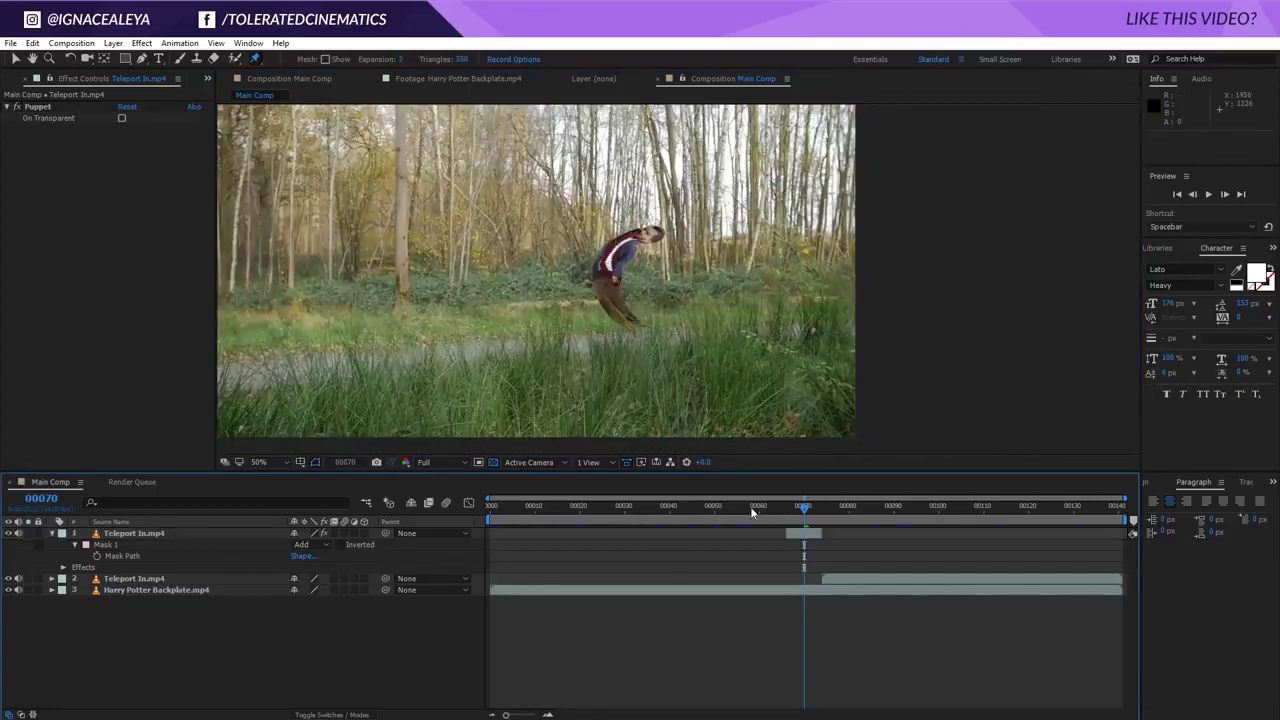
scroll(676, 319, up, 3)
click(801, 534)
scroll(729, 445, up, 2)
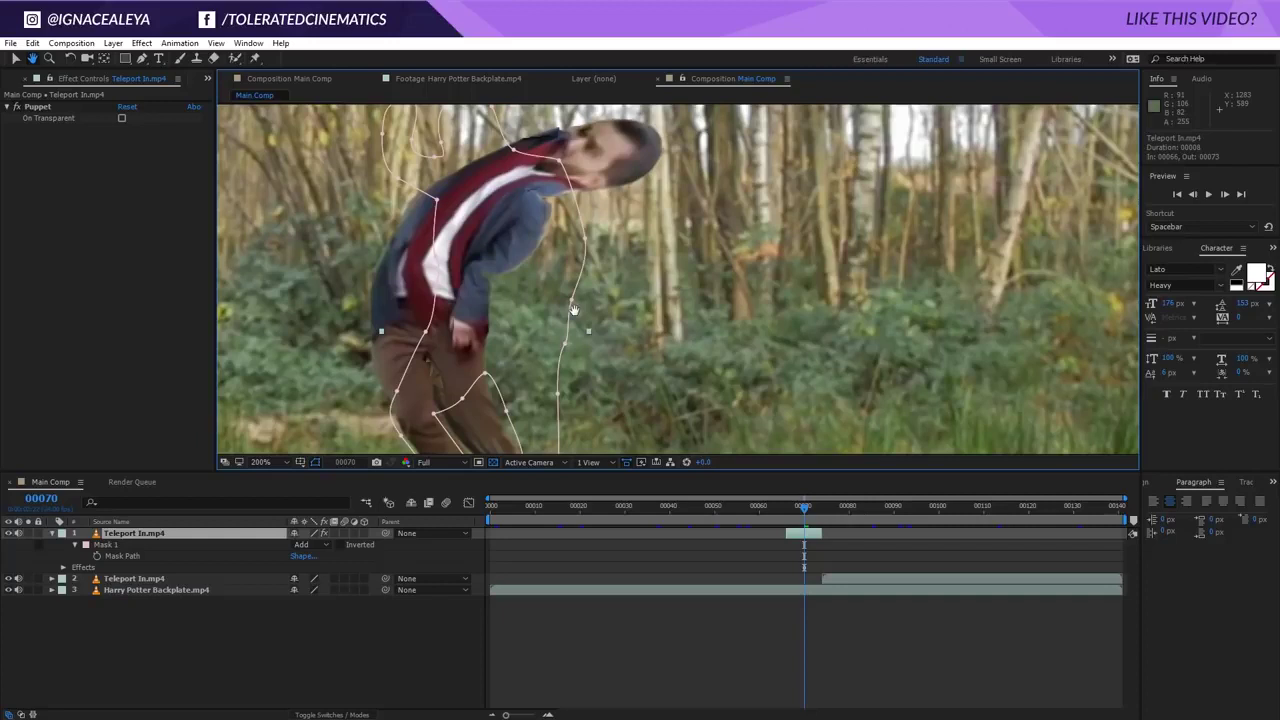
click(40, 107)
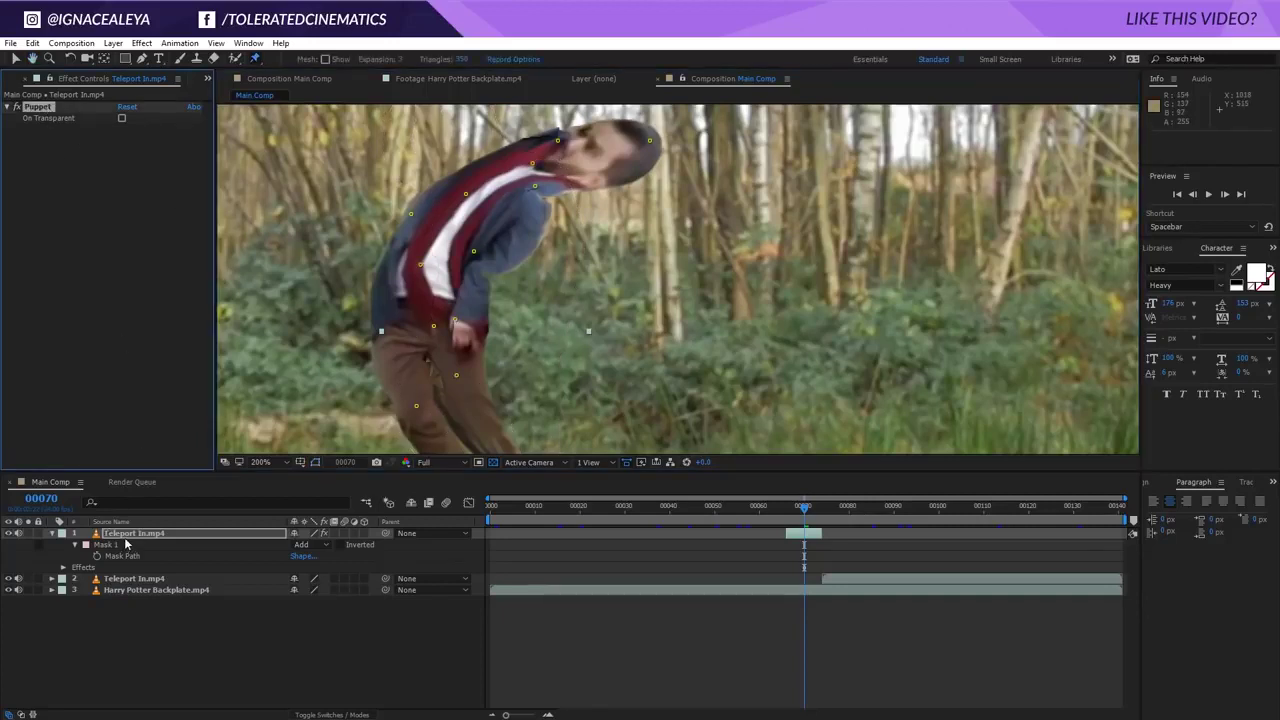
click(126, 537)
click(65, 105)
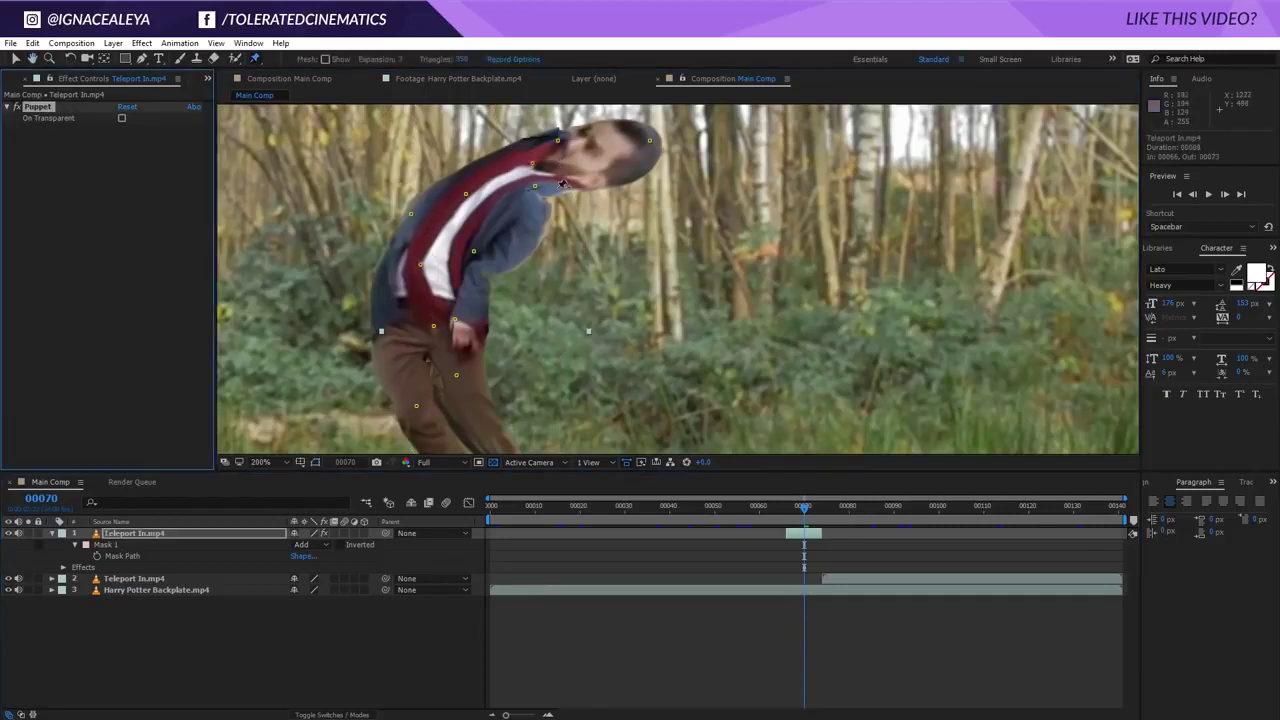
drag(540, 188, 569, 141)
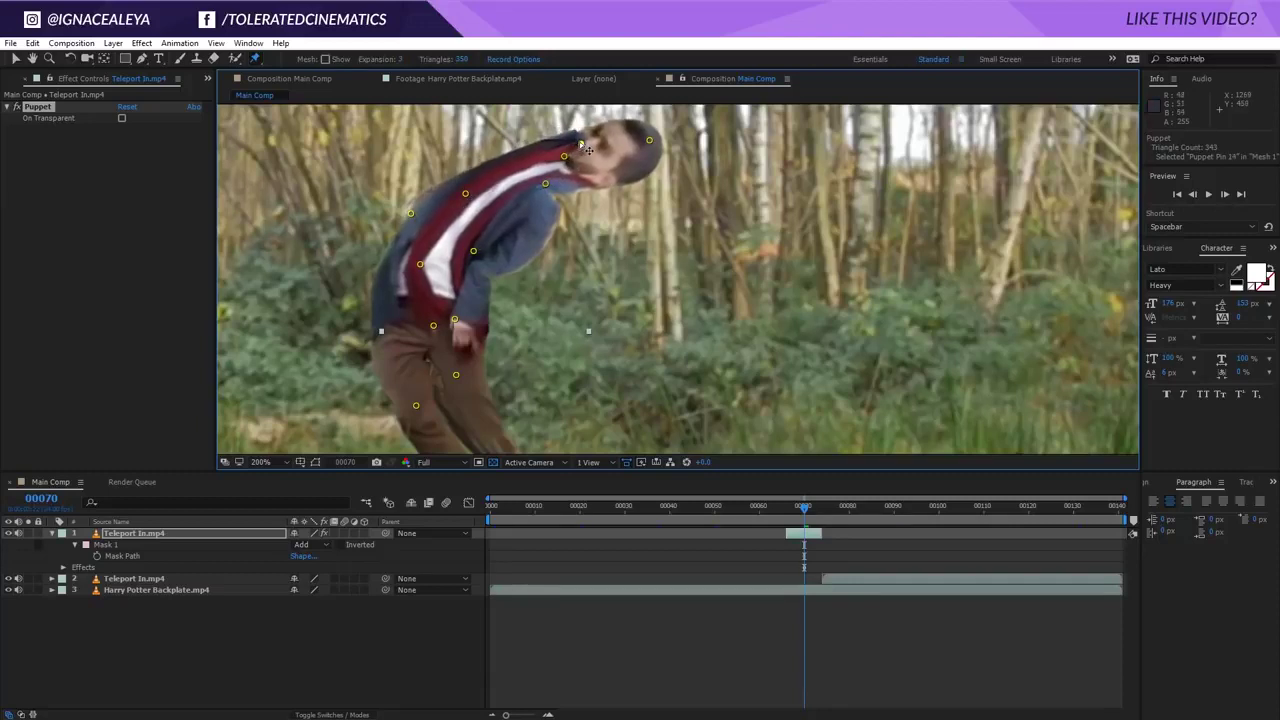
click(544, 181)
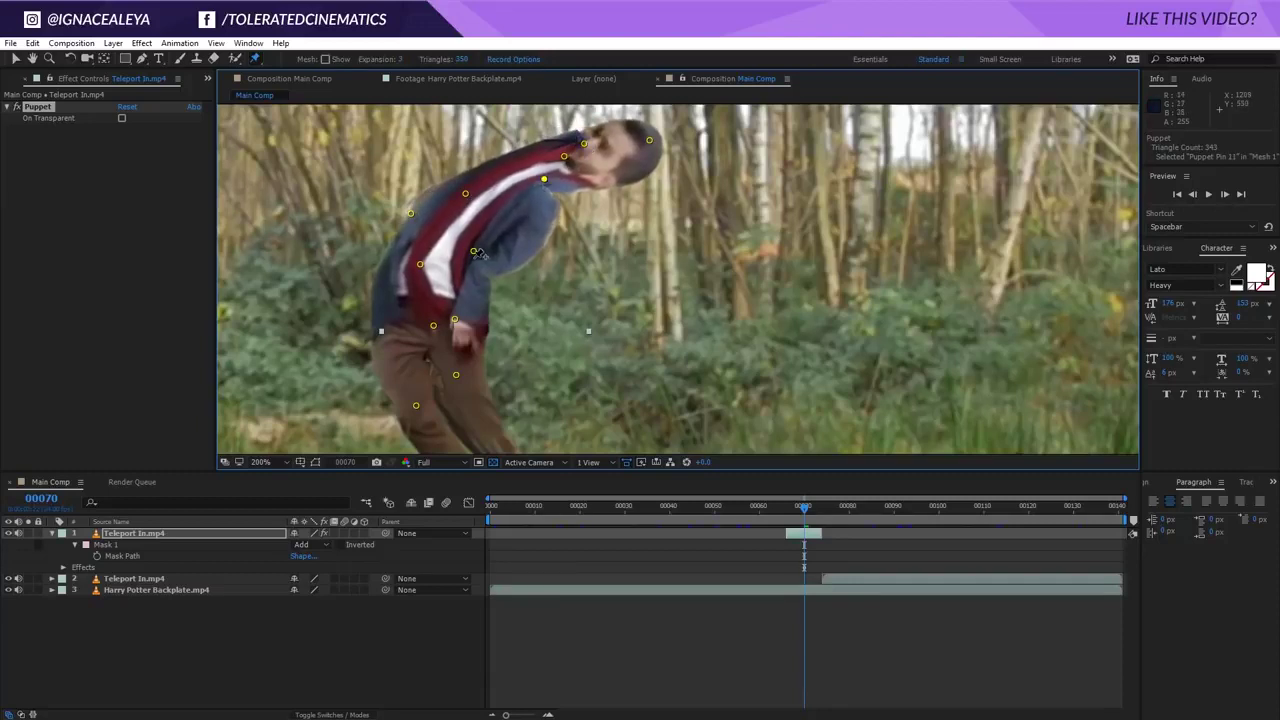
drag(483, 259, 496, 243)
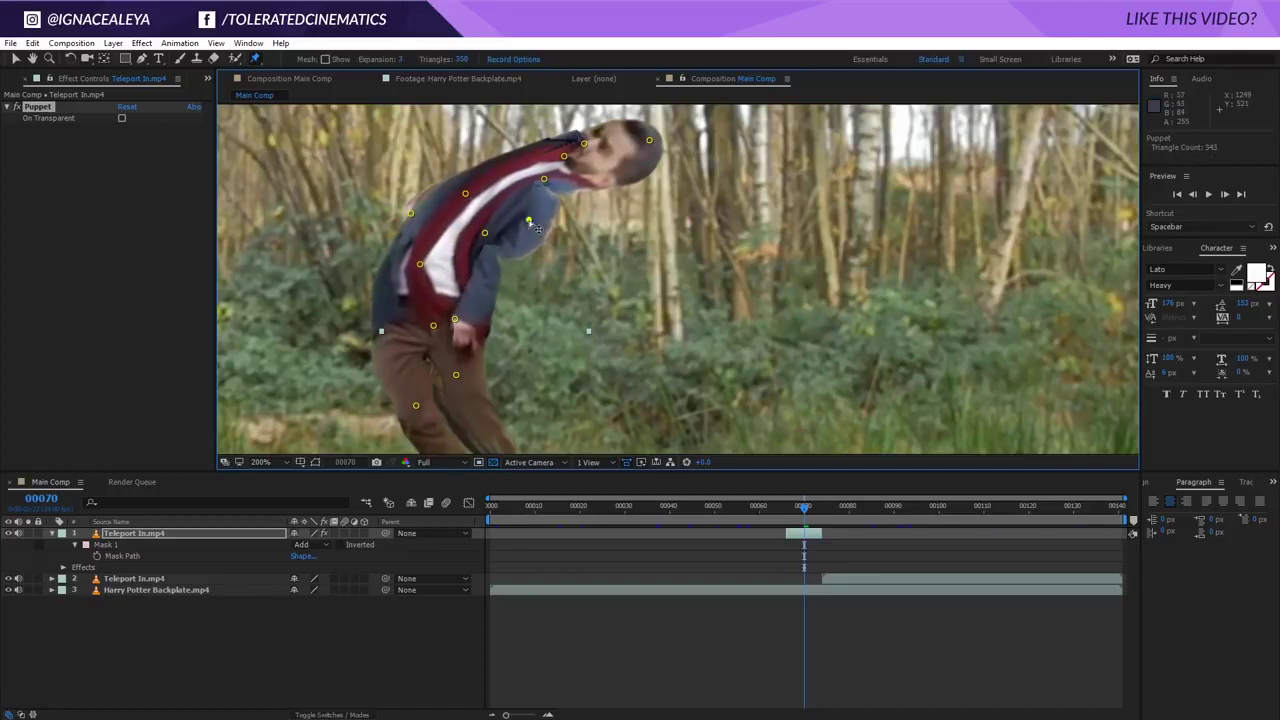
Add two arm pins and pull the lower one outward to re-pose the arm, then zoom back to 100%.
click(510, 199)
click(483, 291)
drag(483, 291, 437, 328)
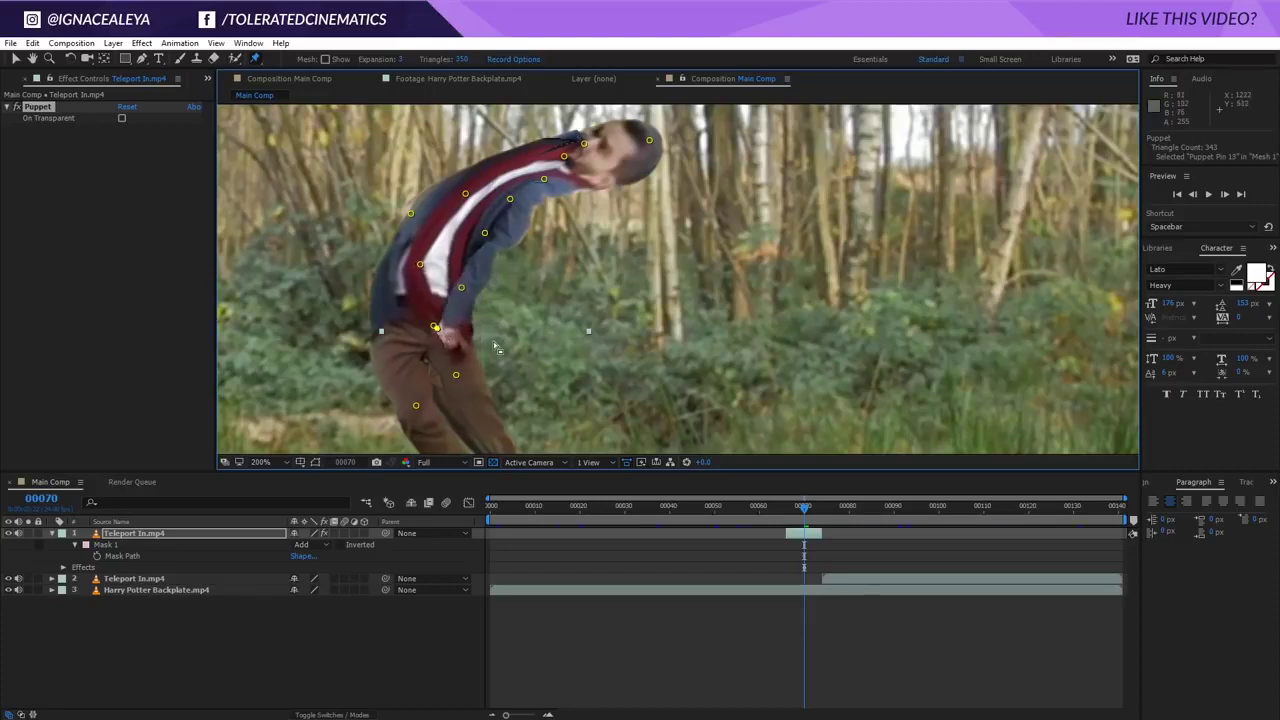
key(comma)
key(h)
click(678, 603)
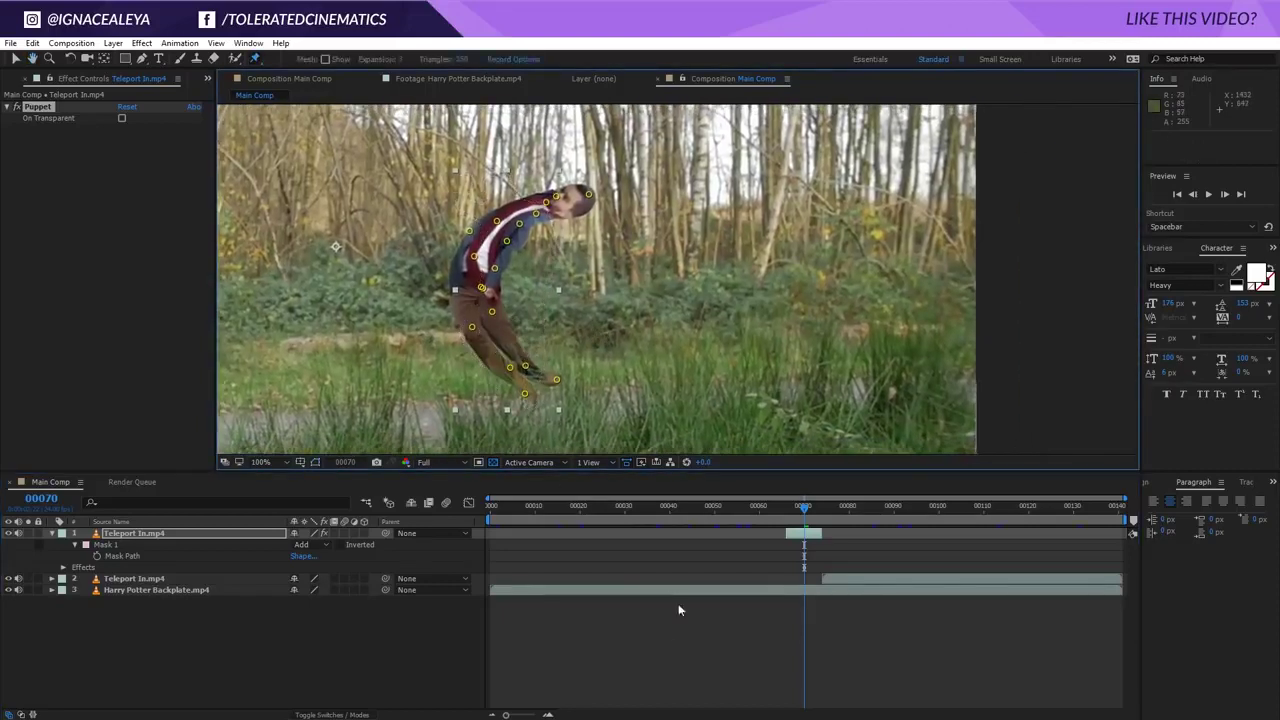
click(799, 535)
key(ctrl+p)
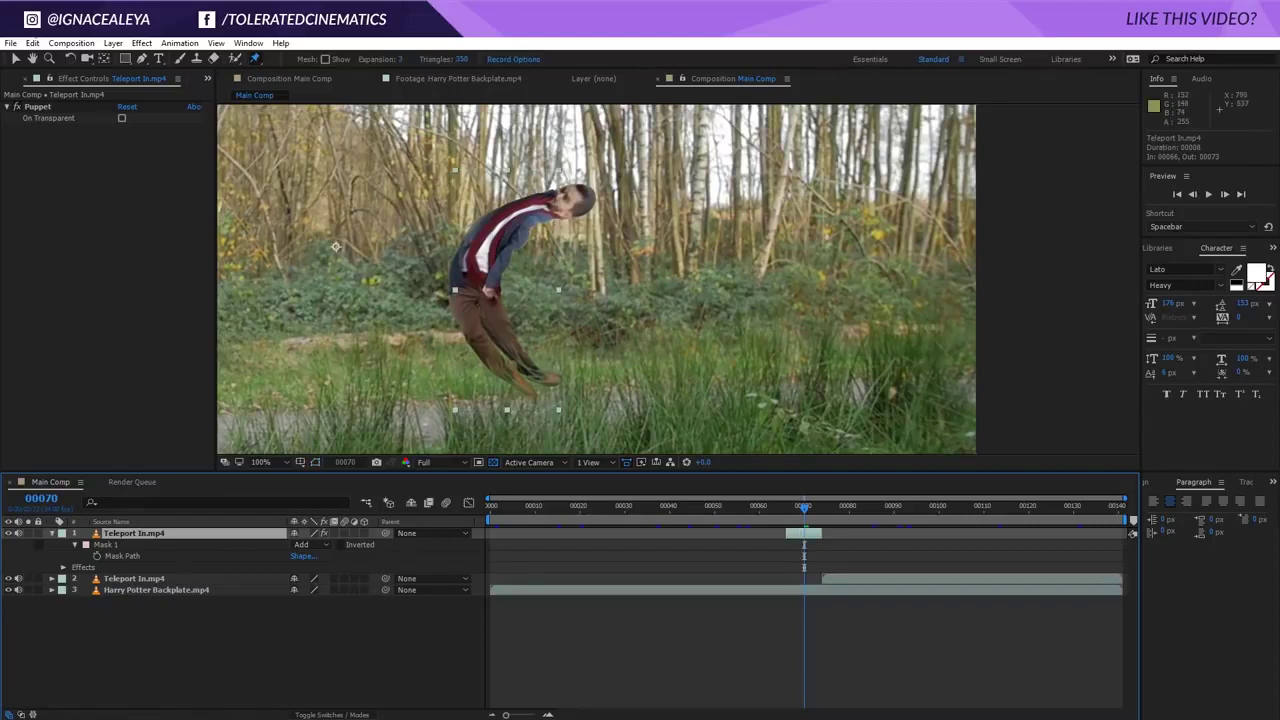
click(138, 43)
mouse_move(60, 138)
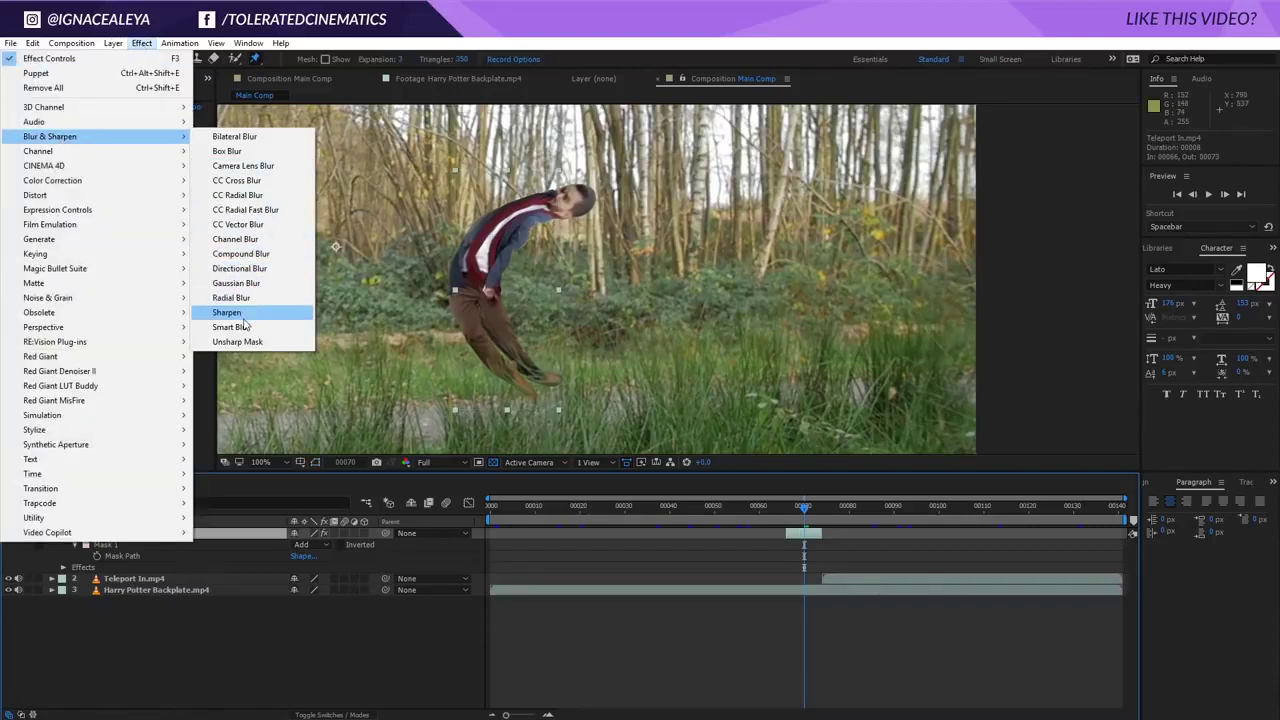
Add a Directional Blur above Puppet on the actor layer with Blur Length 15.
click(244, 268)
drag(243, 270, 48, 102)
click(60, 168)
click(57, 107)
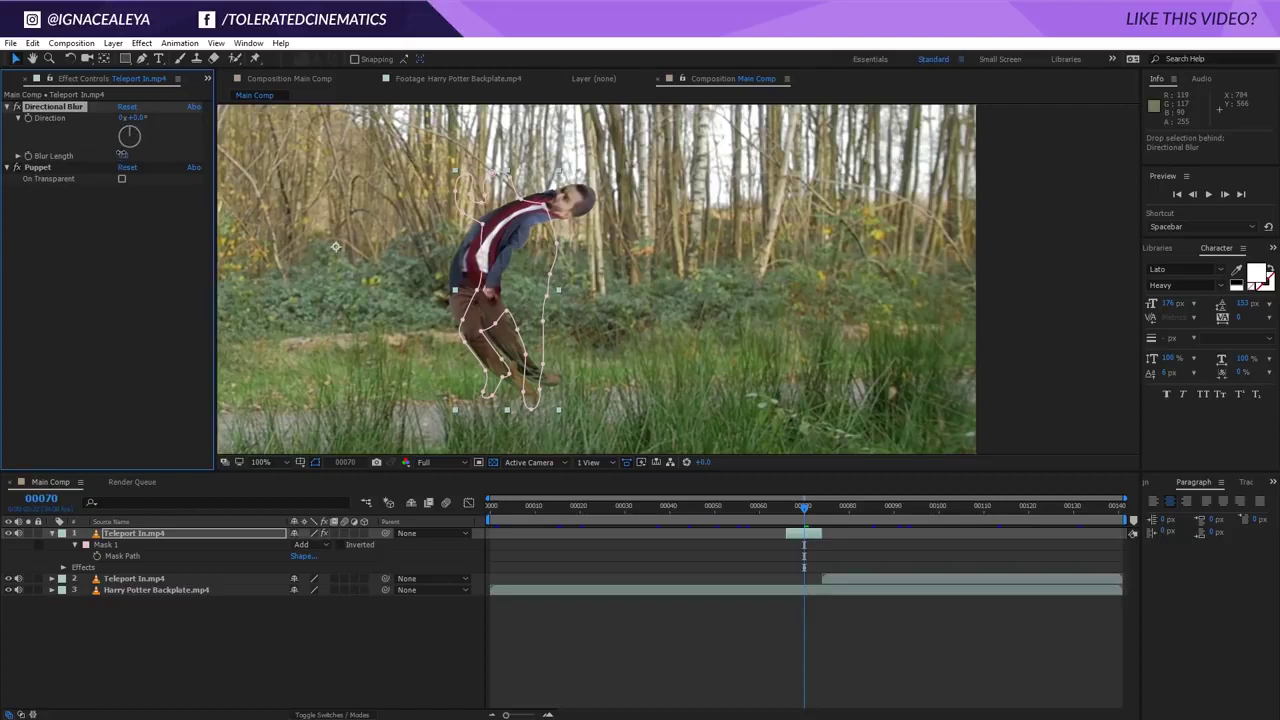
drag(122, 156, 144, 282)
click(144, 282)
click(598, 557)
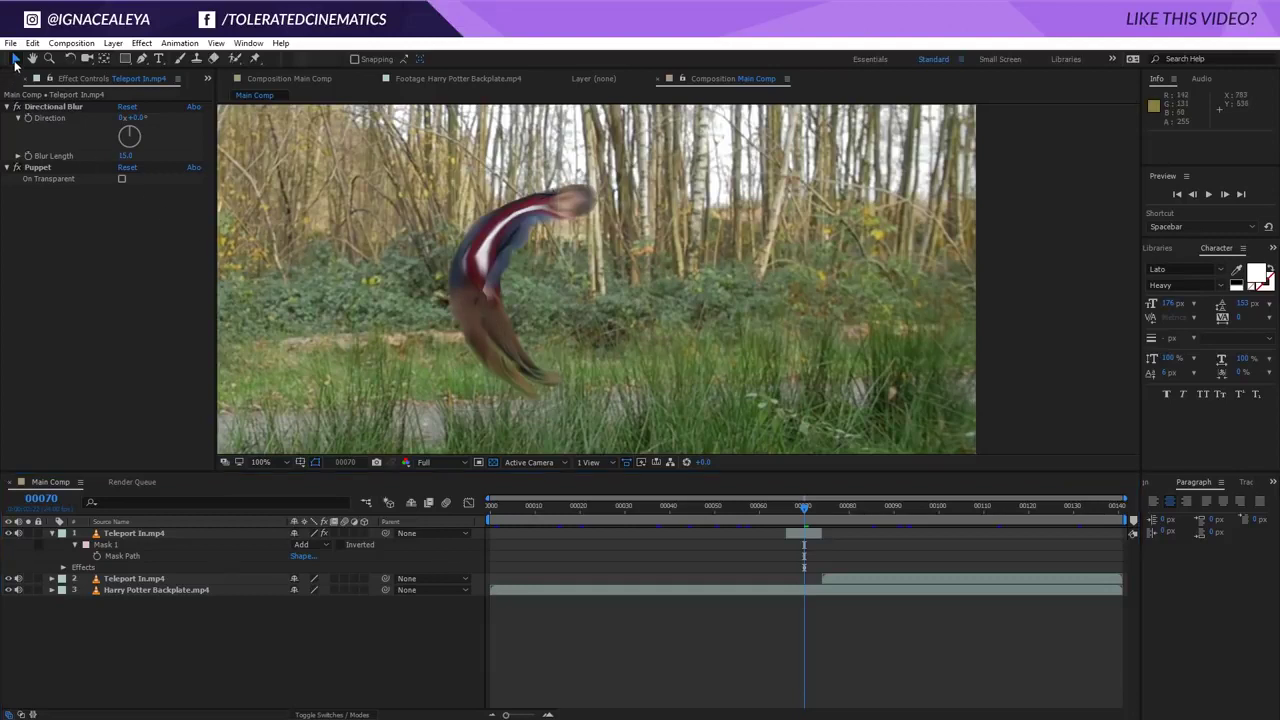
Move the Teleport In anchor point just right of the actor's torso with the Pan Behind tool.
click(121, 537)
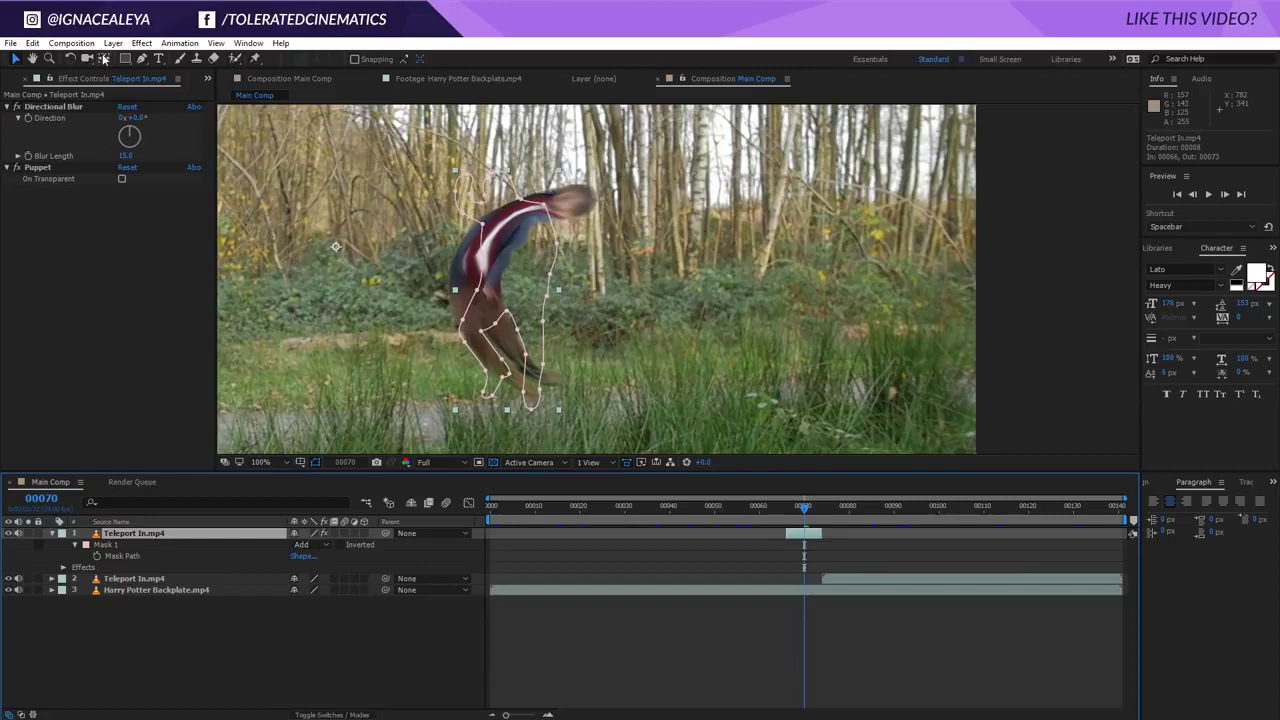
click(106, 61)
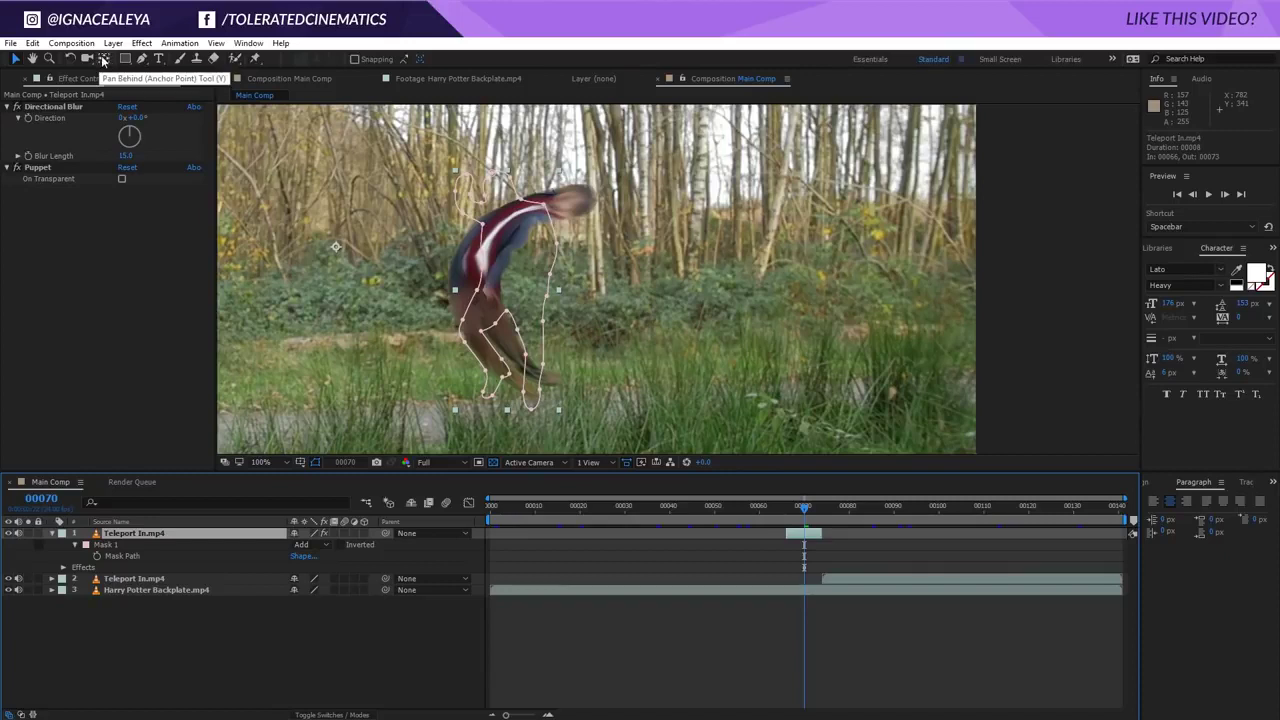
drag(340, 249, 590, 295)
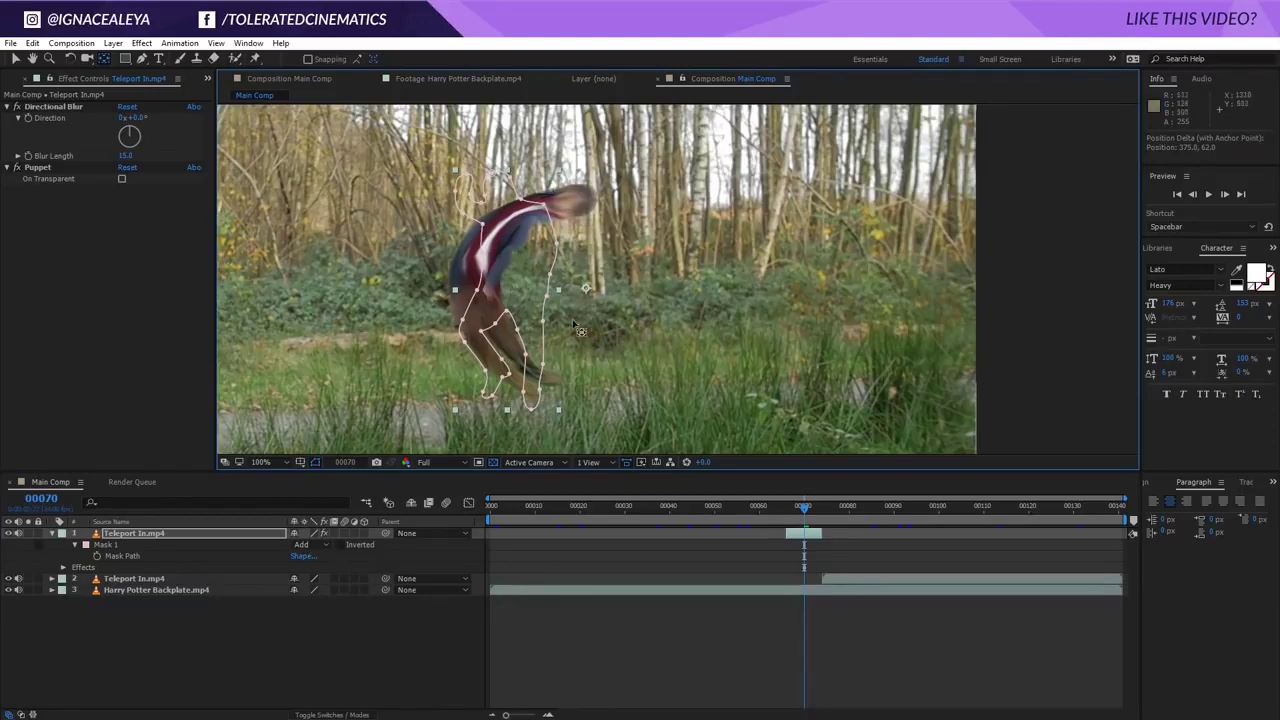
drag(586, 291, 587, 300)
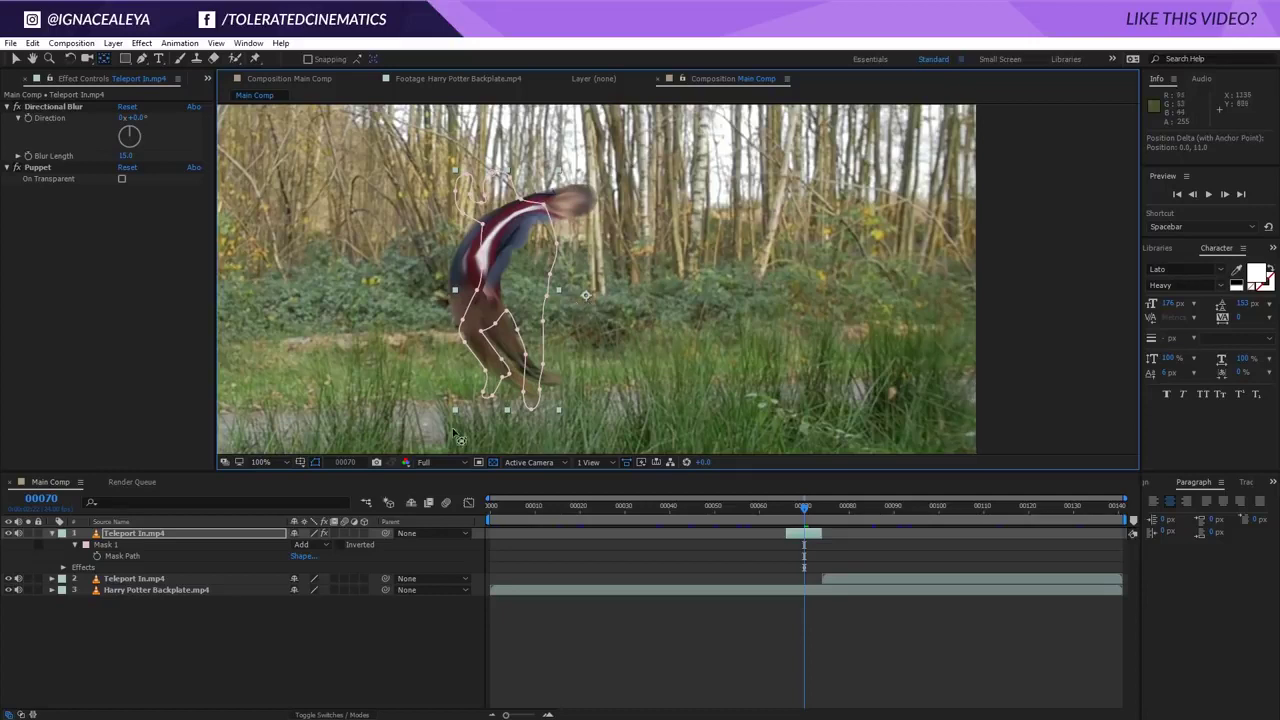
click(605, 432)
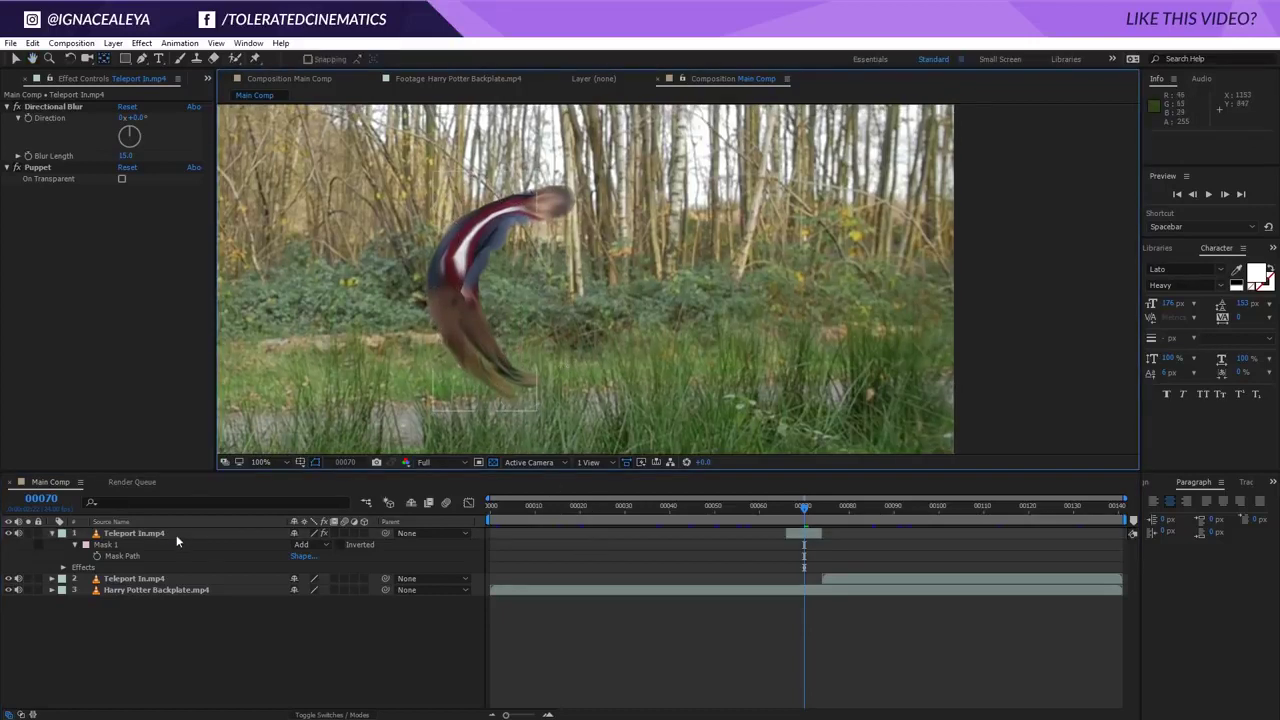
Make the Teleport In copy 3D and keyframe Z Rotation at 0° on frame 66.
click(176, 534)
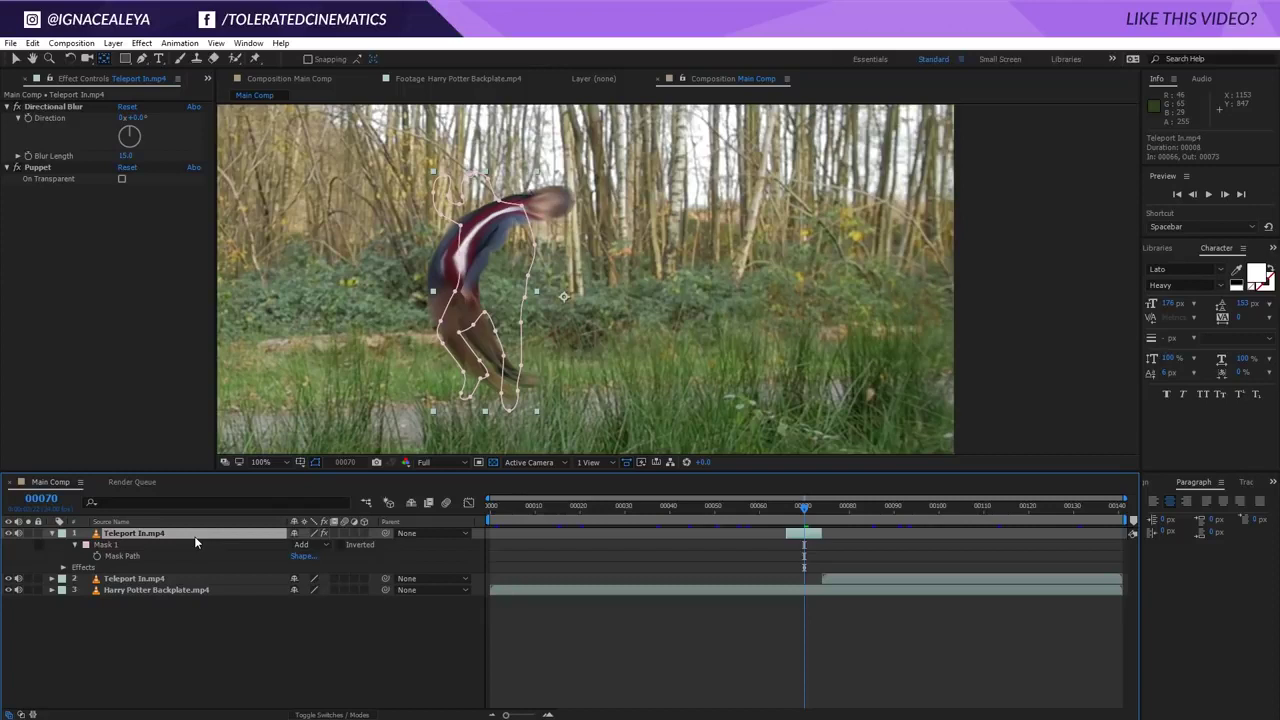
key(r)
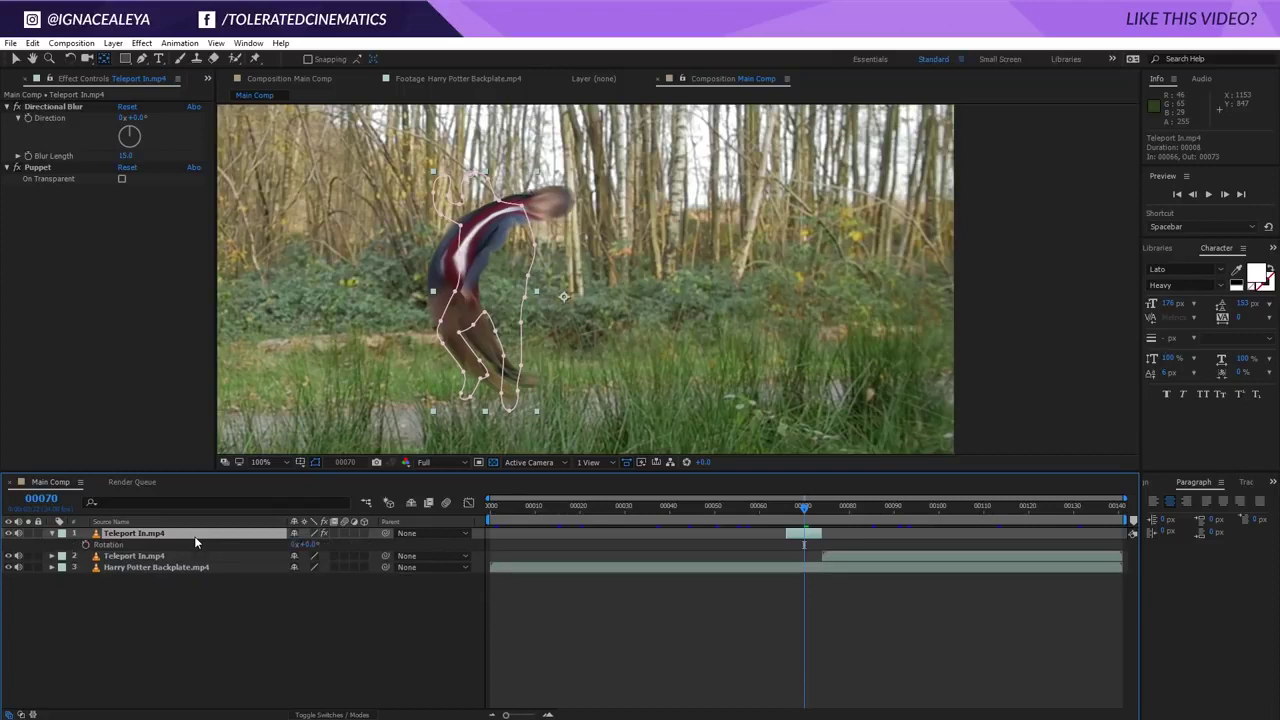
click(787, 506)
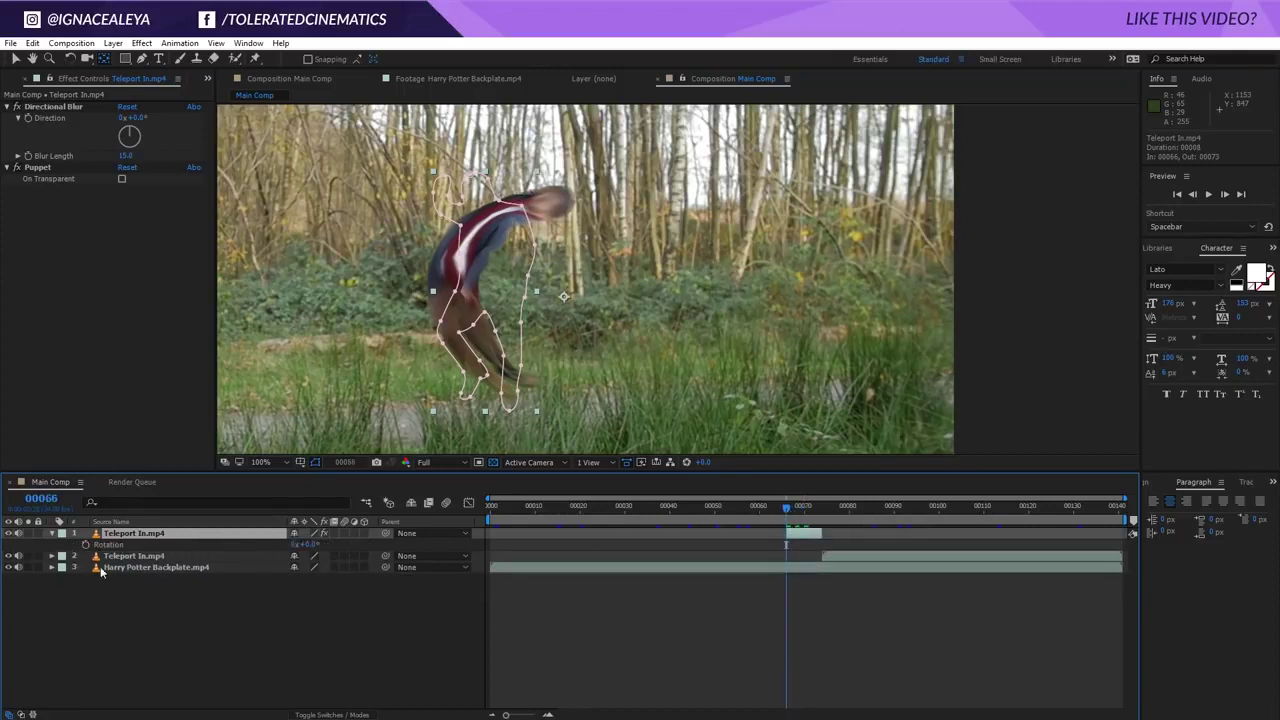
click(364, 533)
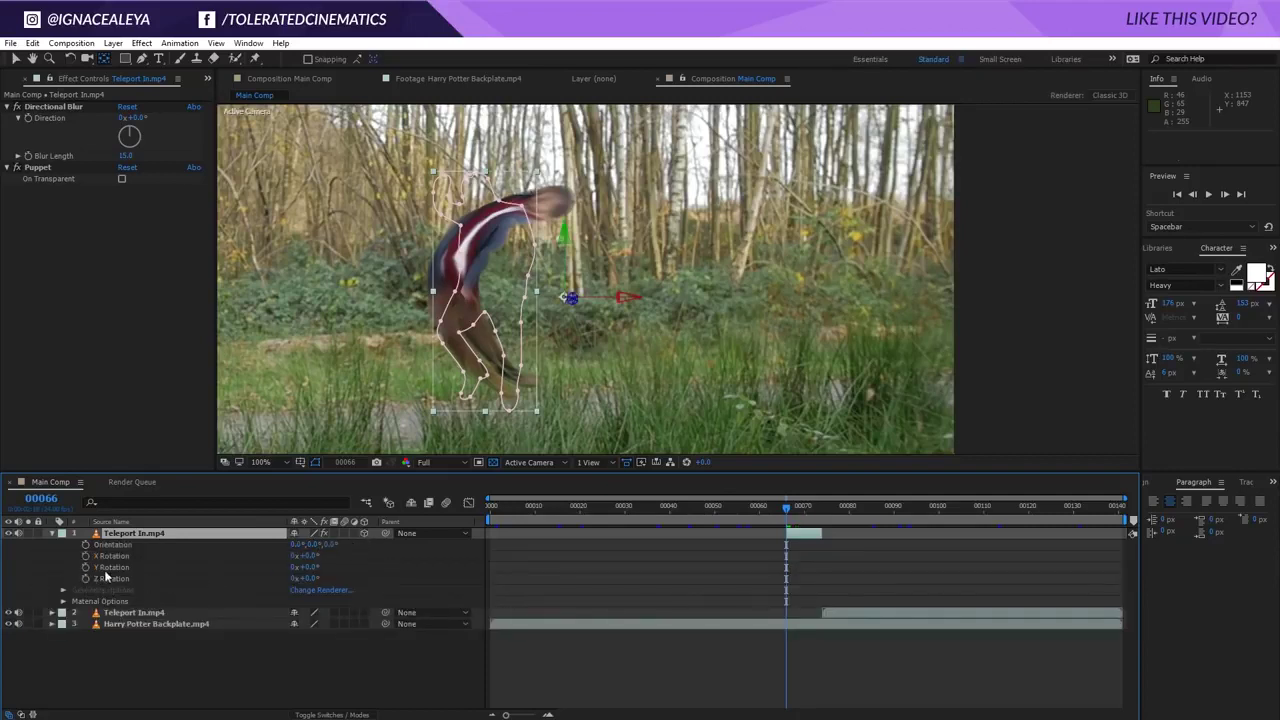
drag(307, 578, 355, 580)
key(ctrl+z)
click(85, 579)
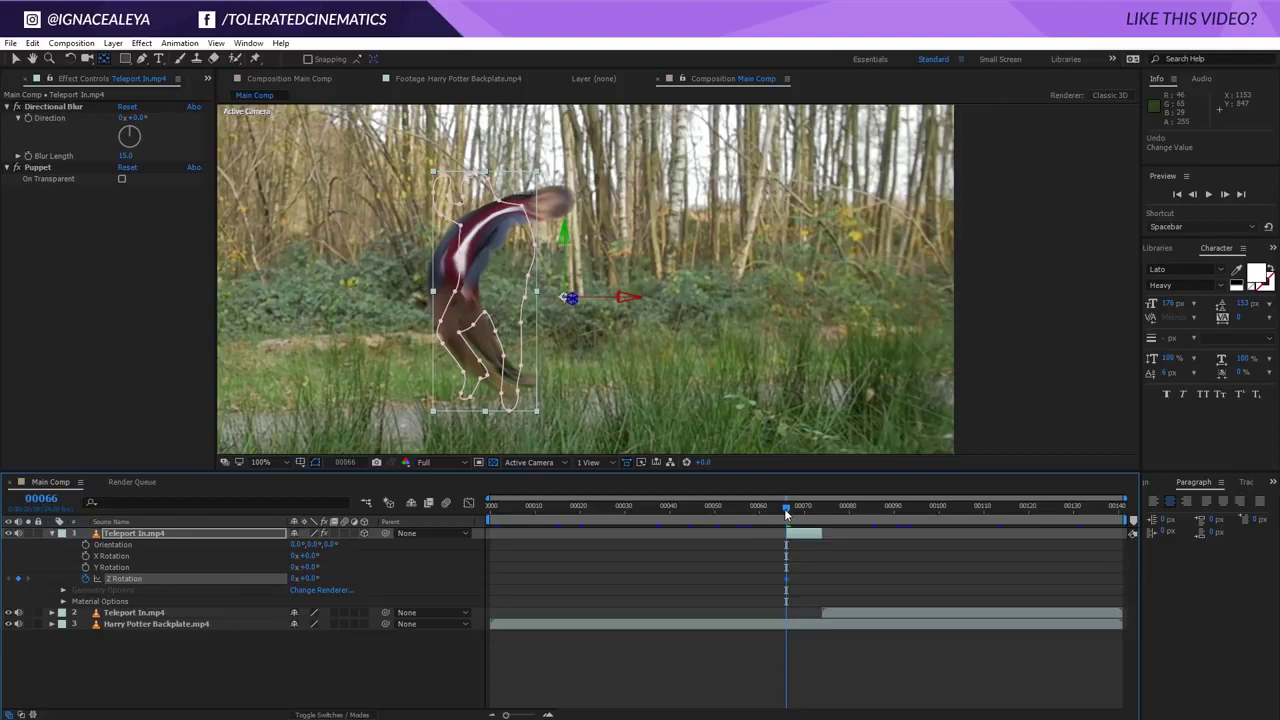
drag(788, 511, 816, 533)
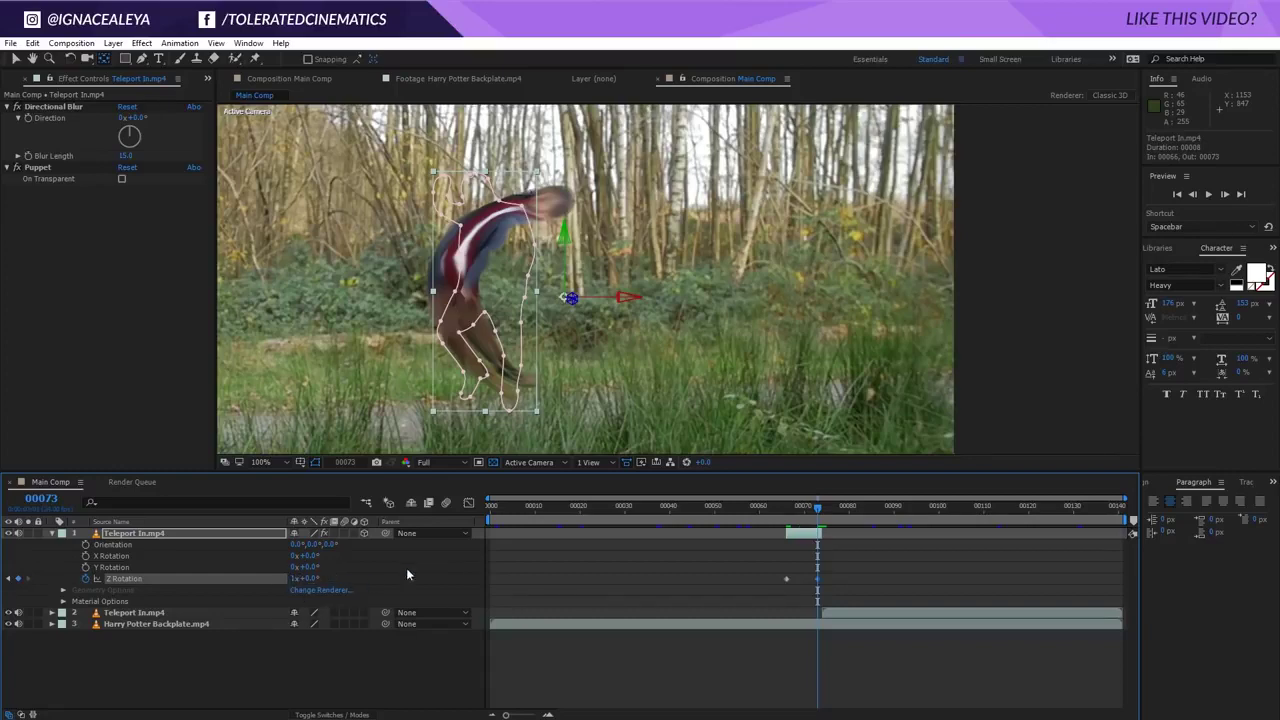
At frame 73, set Z Rotation to 1x+294°, position the figure low over the grass, and preview.
drag(785, 510, 818, 515)
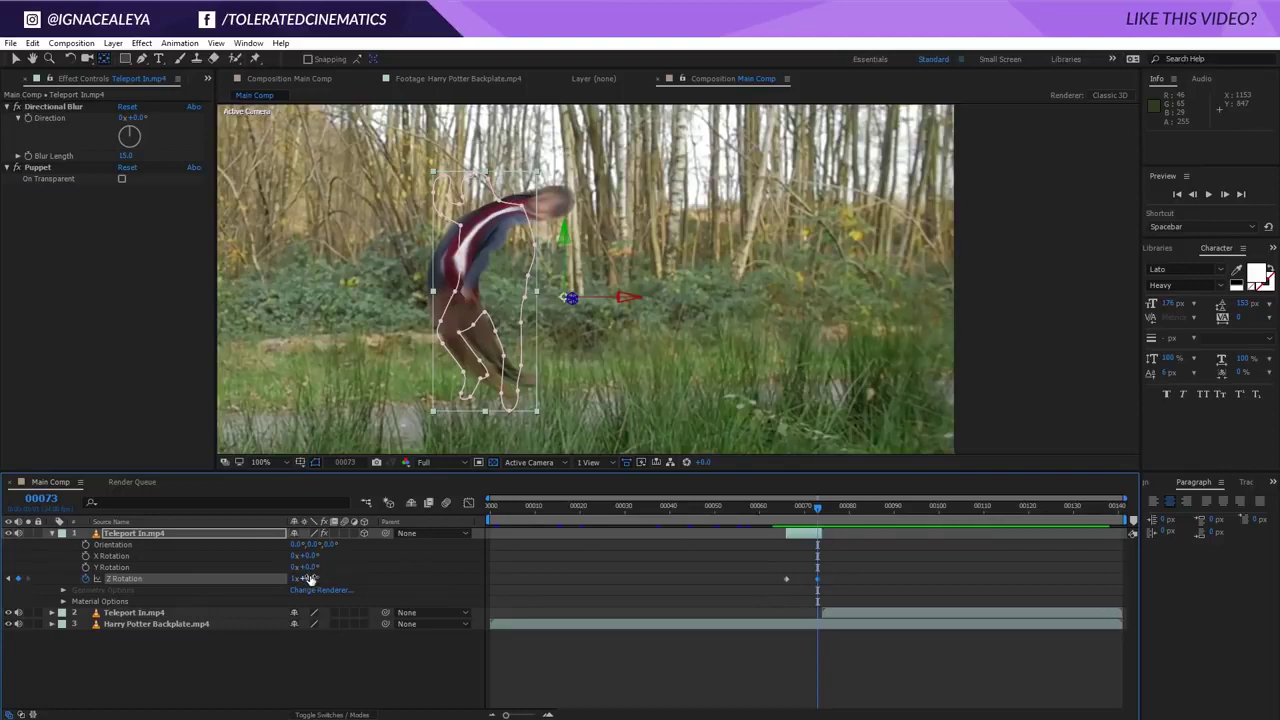
drag(309, 580, 459, 558)
drag(811, 502, 818, 512)
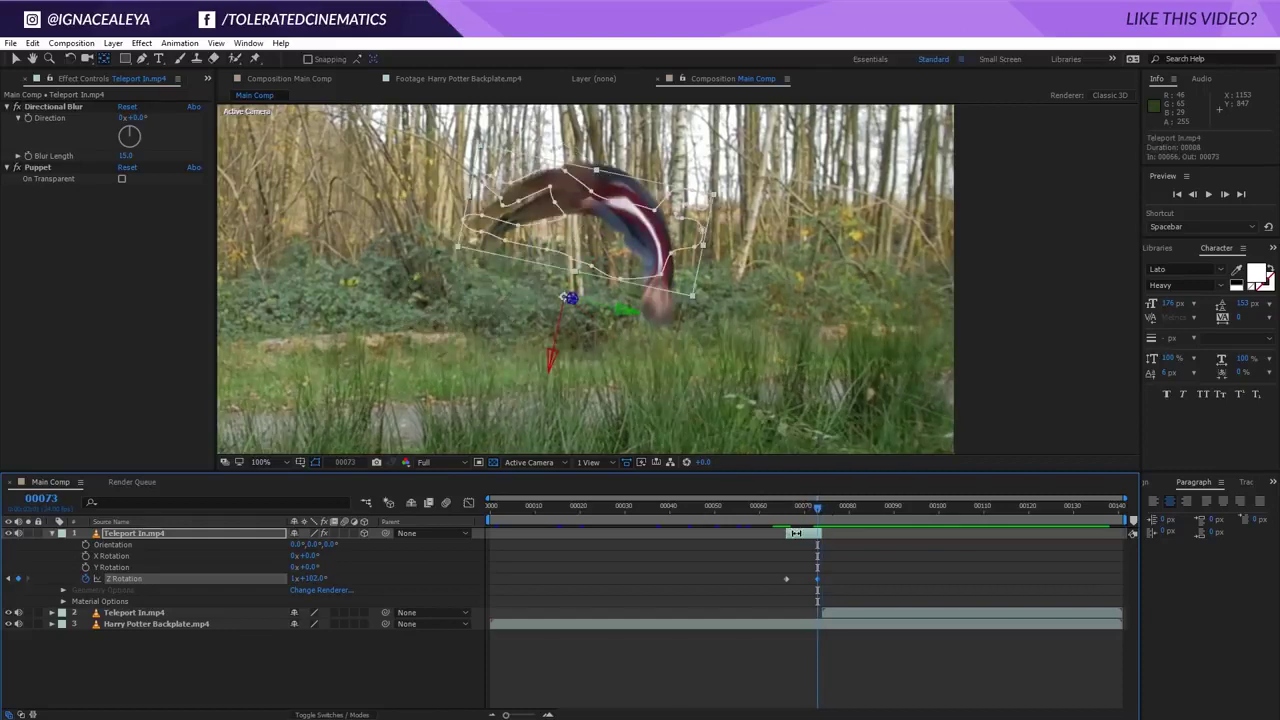
key(v)
drag(638, 250, 532, 247)
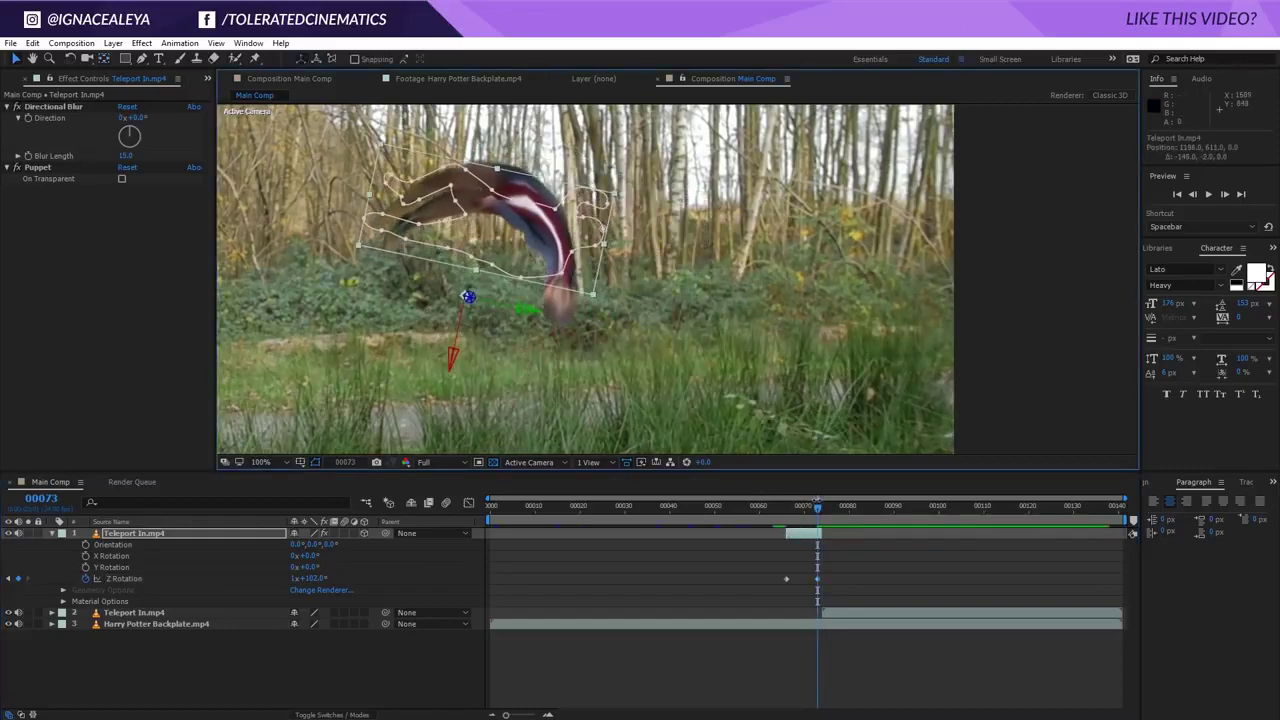
drag(818, 507, 816, 510)
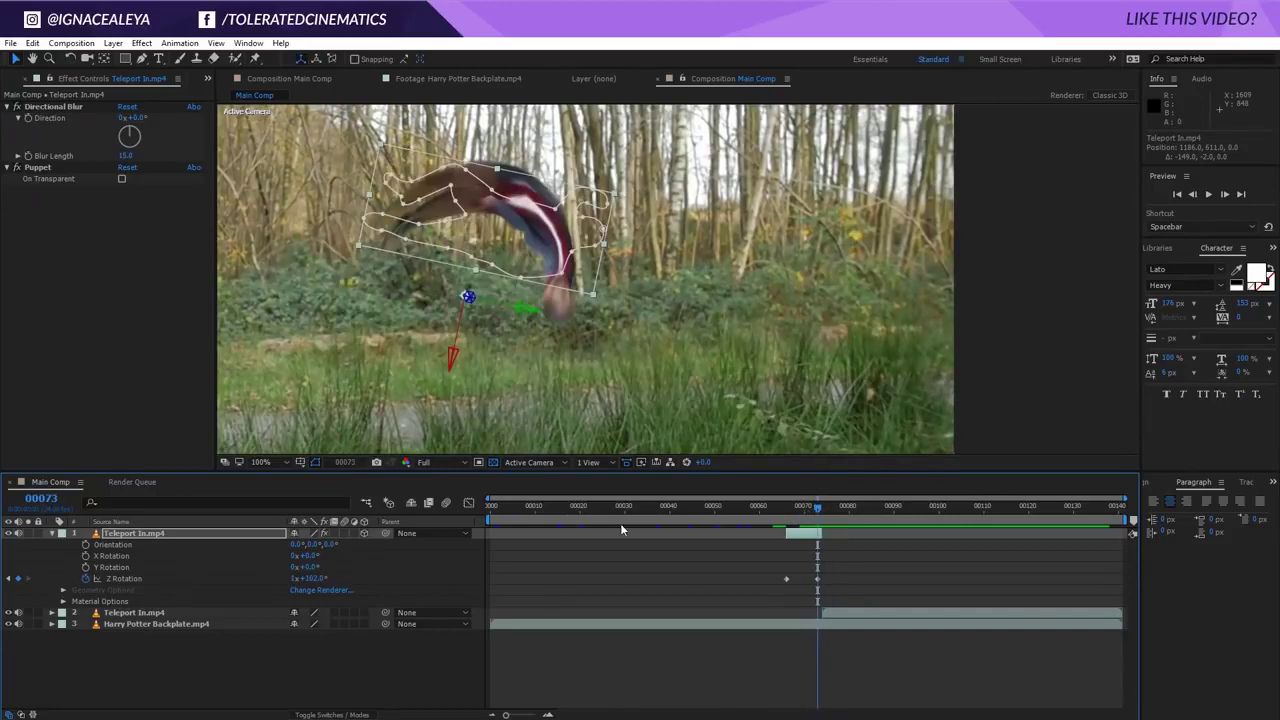
drag(318, 580, 477, 608)
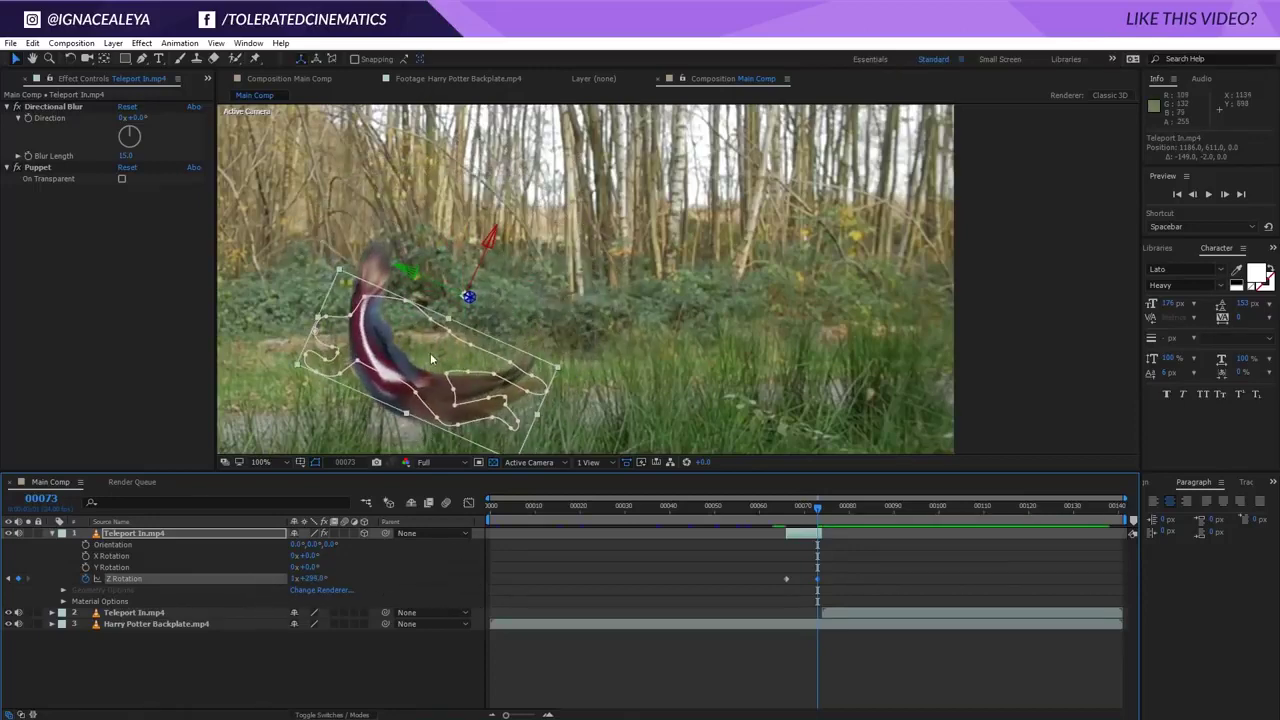
drag(430, 353, 550, 343)
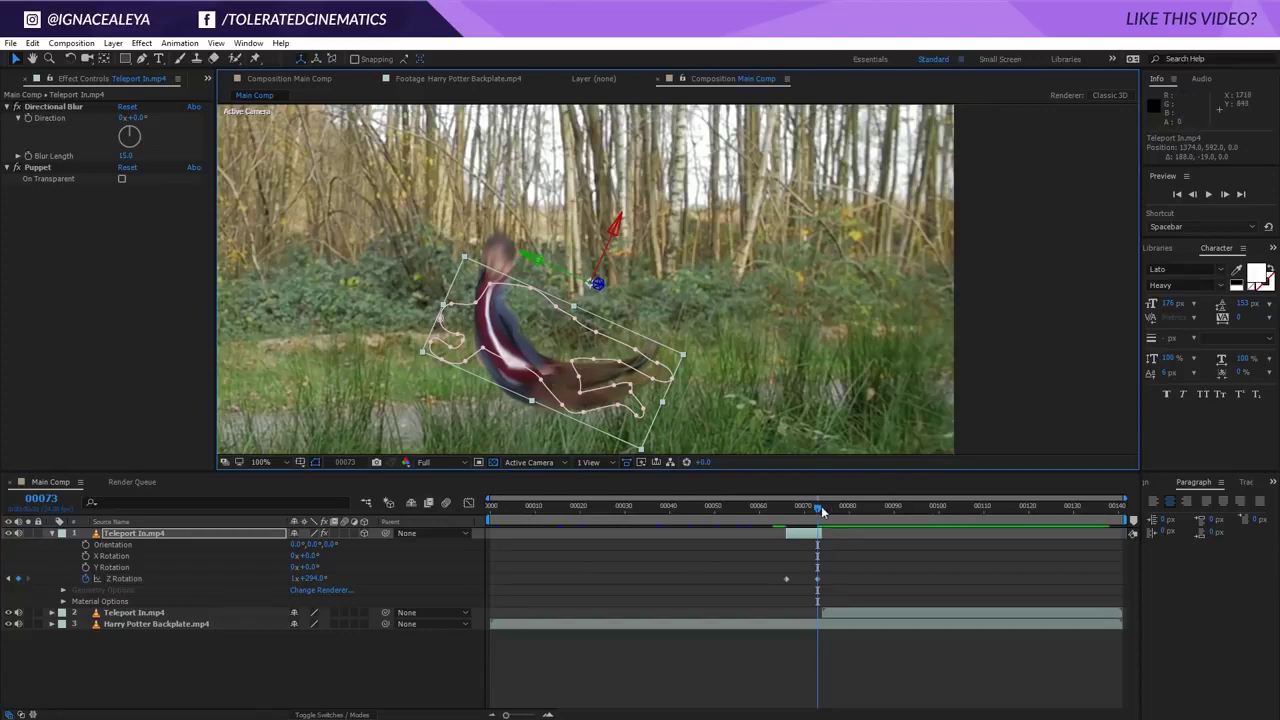
mouse_move(818, 508)
mouse_down()
mouse_move(784, 508)
mouse_move(818, 508)
mouse_up()
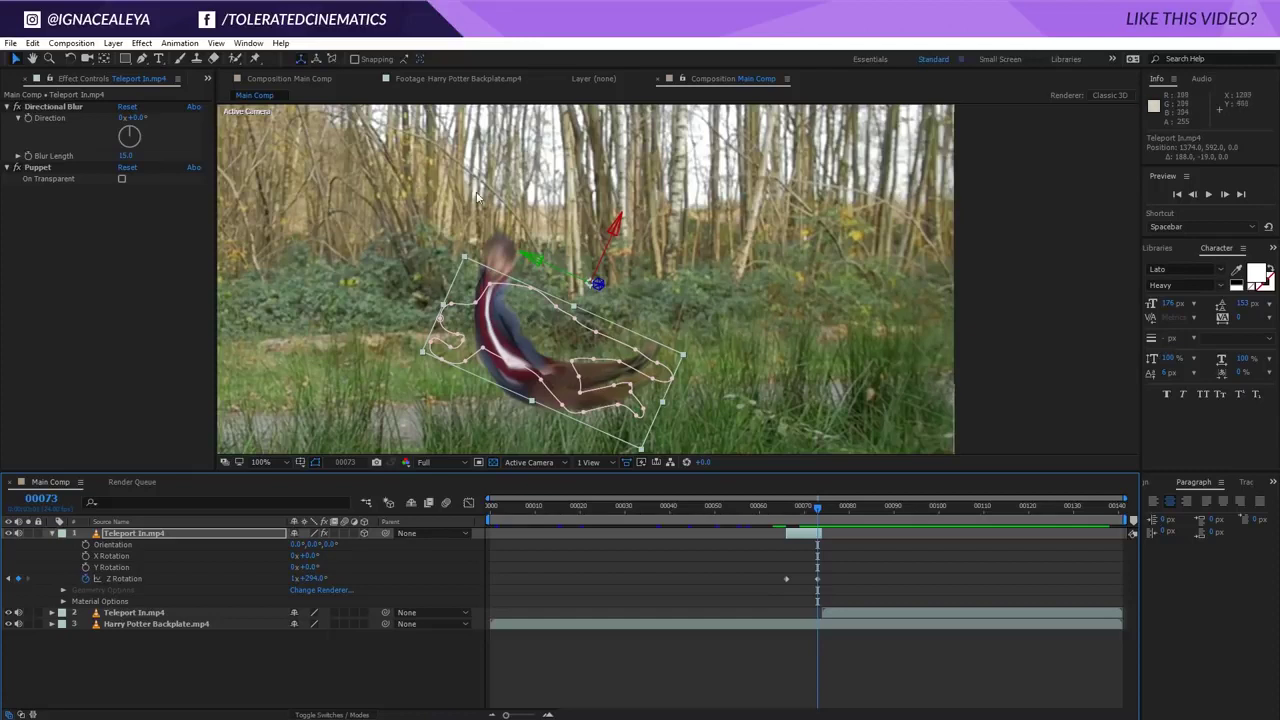
drag(818, 510, 763, 540)
key(space)
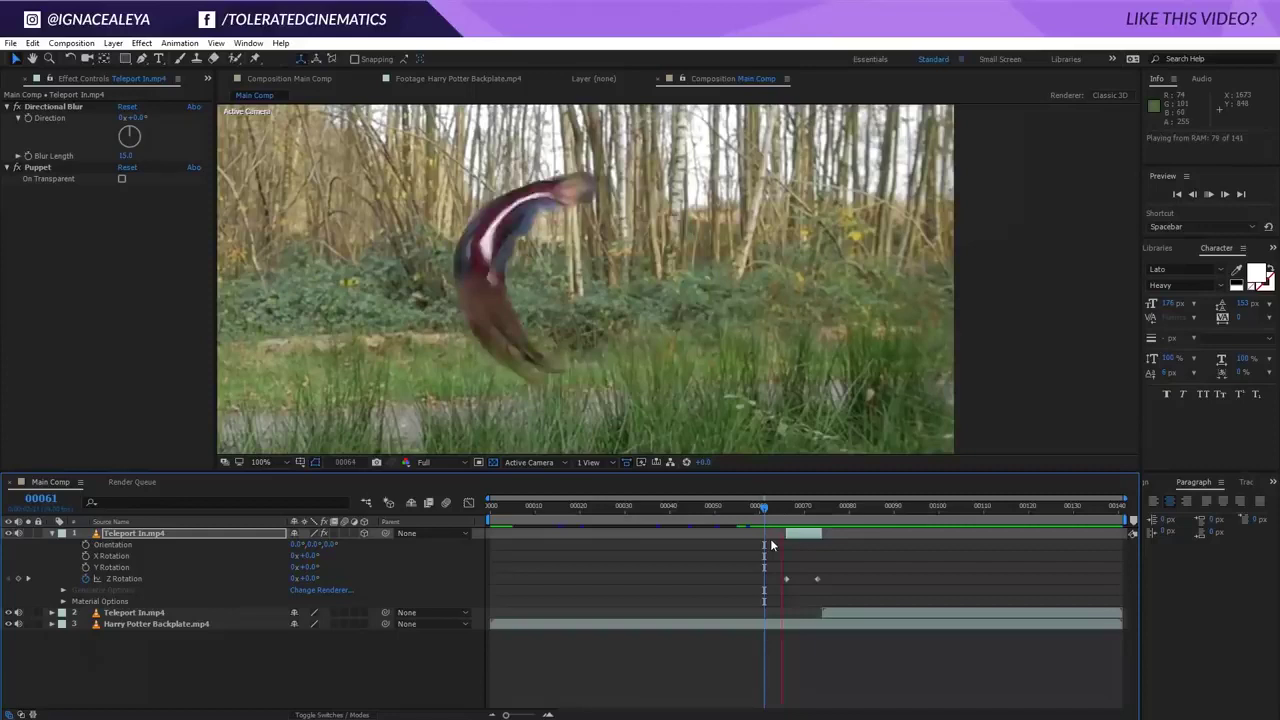
Stop playback and set the frame-66 Z Rotation keyframe to about 271° so the figure starts tipped sideways.
key(ctrl+z)
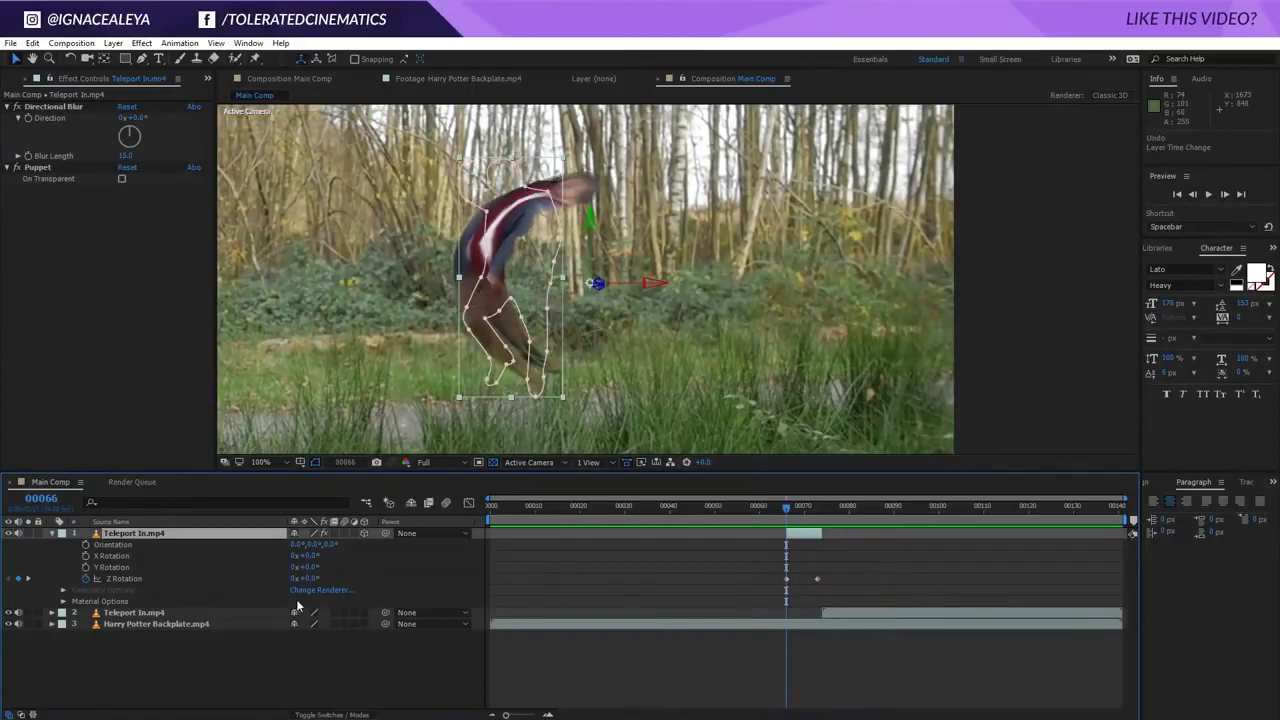
click(816, 510)
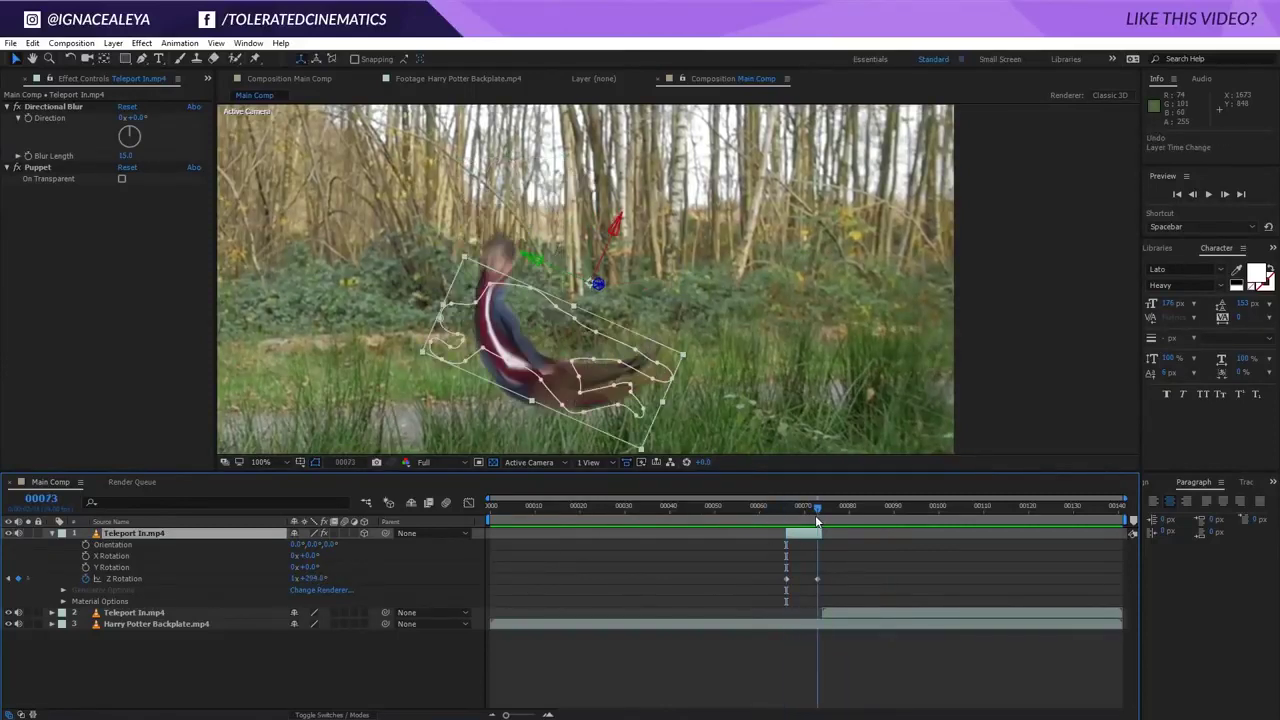
click(788, 507)
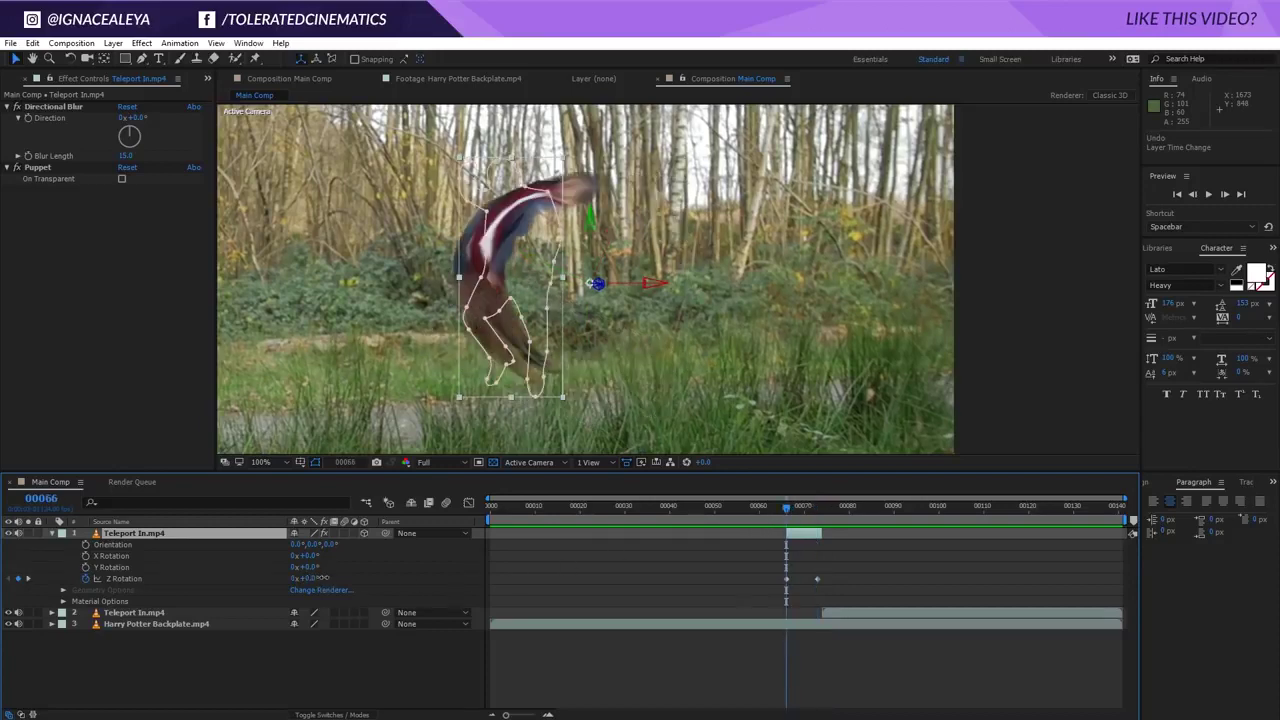
drag(322, 578, 493, 573)
Preview the spin from frame 64 and stop at frame 70.
mouse_move(789, 508)
mouse_down()
mouse_move(807, 507)
mouse_move(777, 512)
mouse_up()
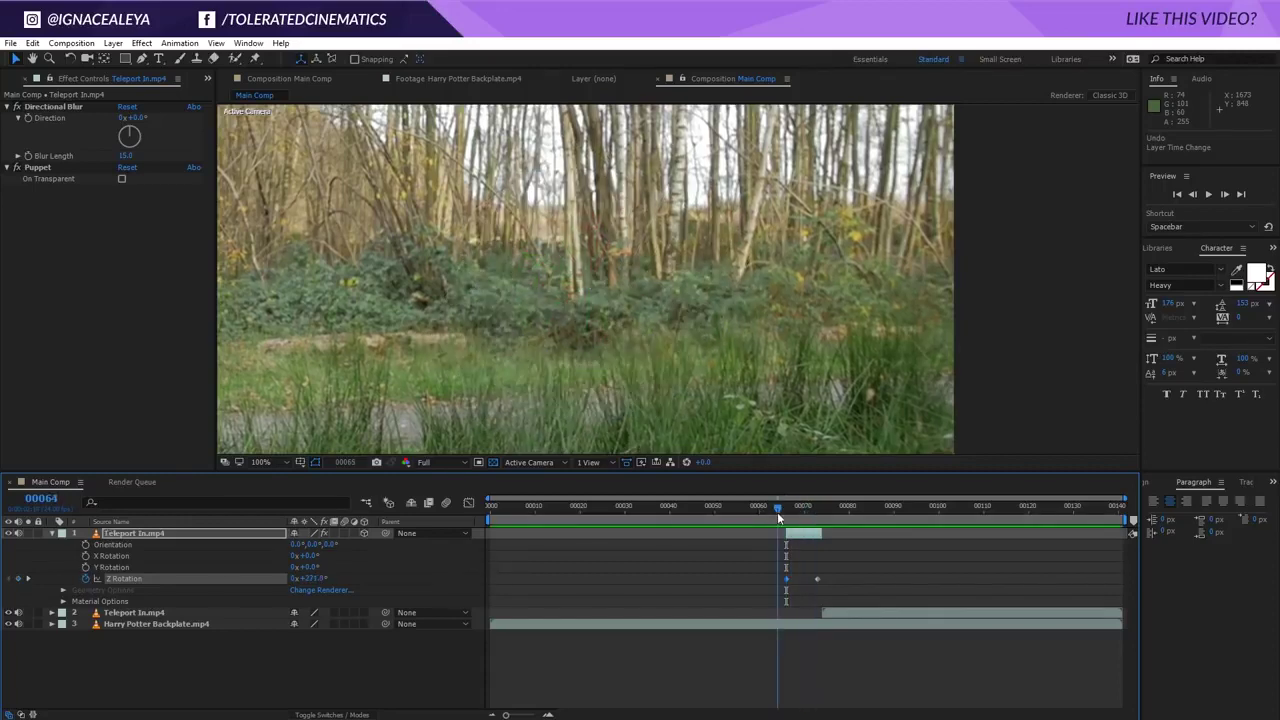
key(space)
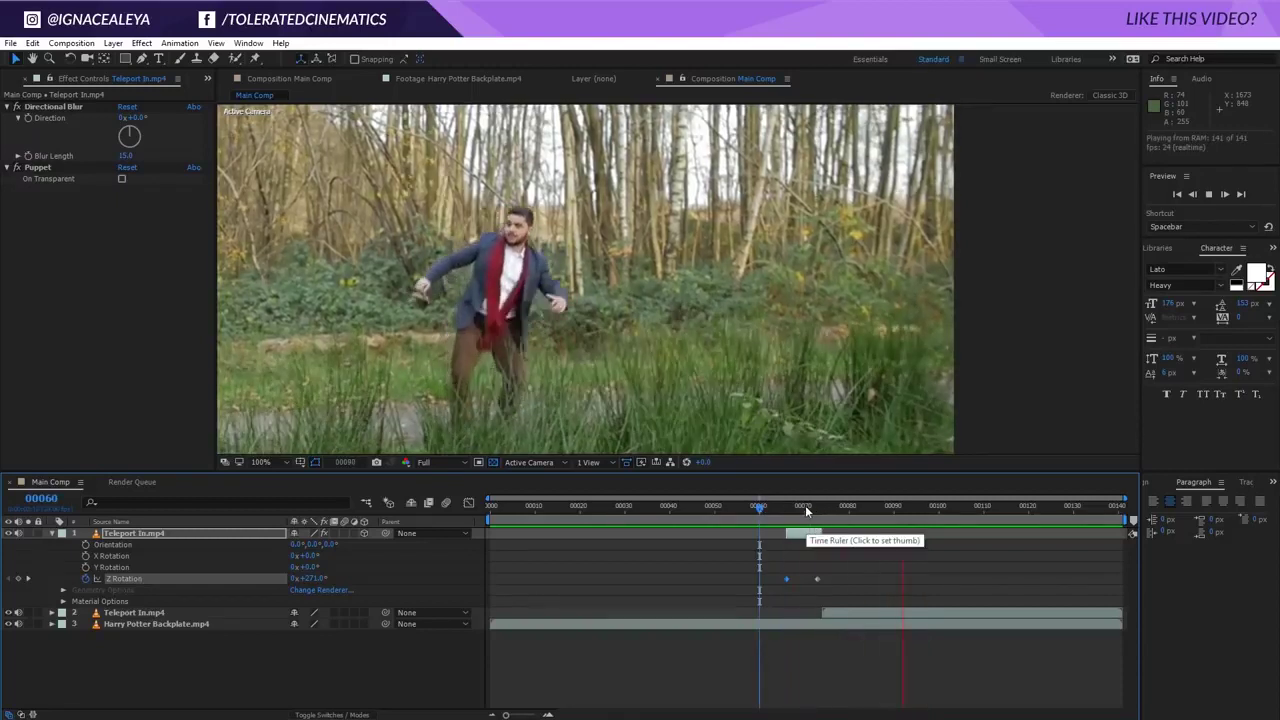
click(805, 507)
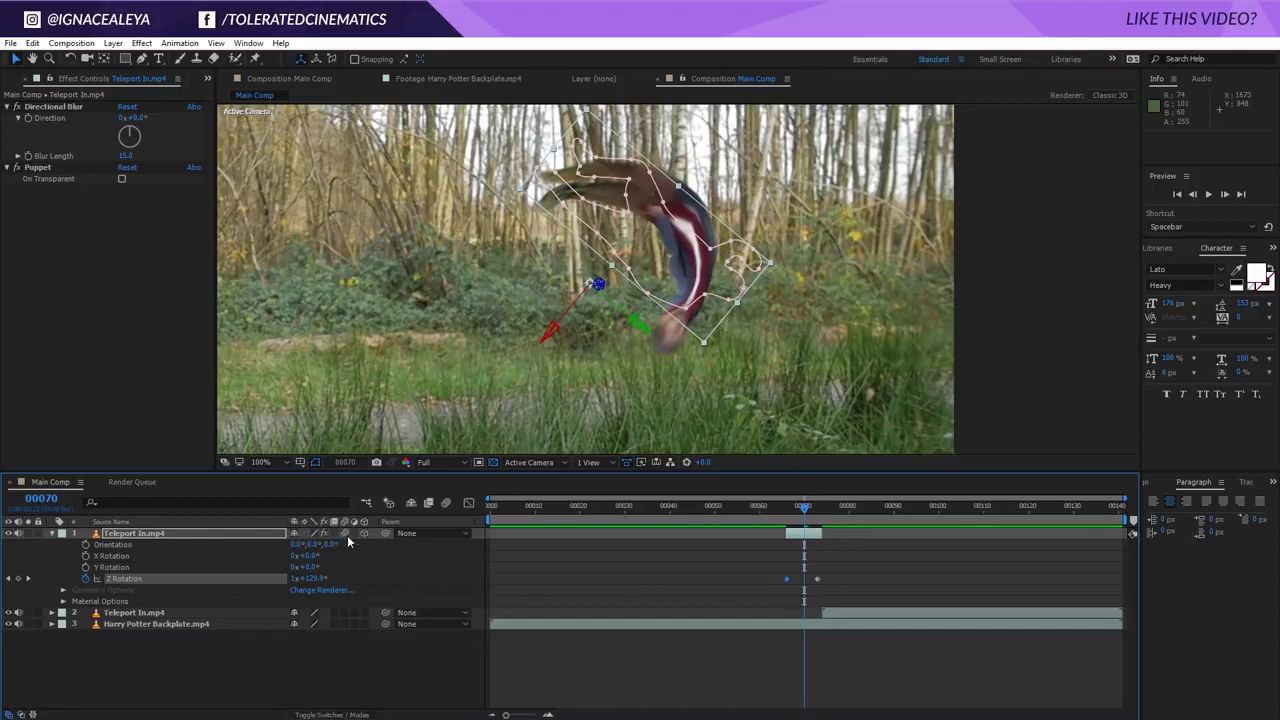
In the Main Comp's advanced Composition Settings, raise the motion blur shutter angle to about 283°.
click(697, 590)
right_click(660, 578)
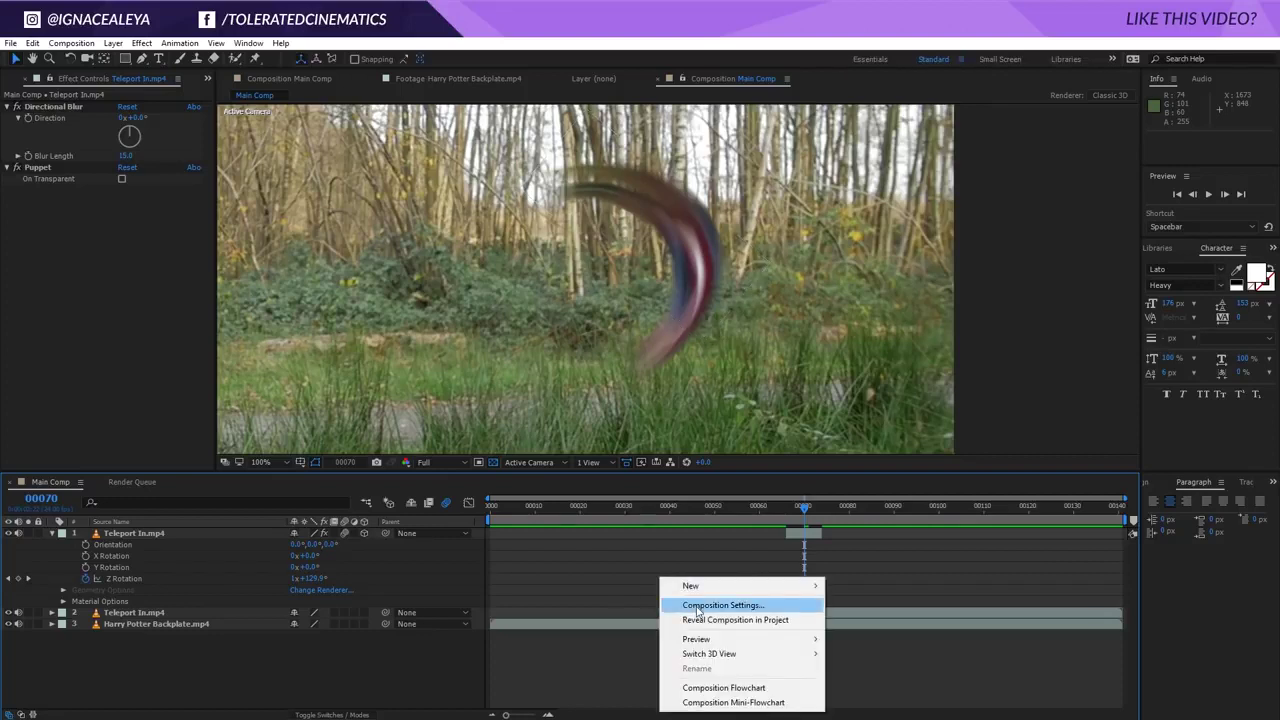
click(698, 606)
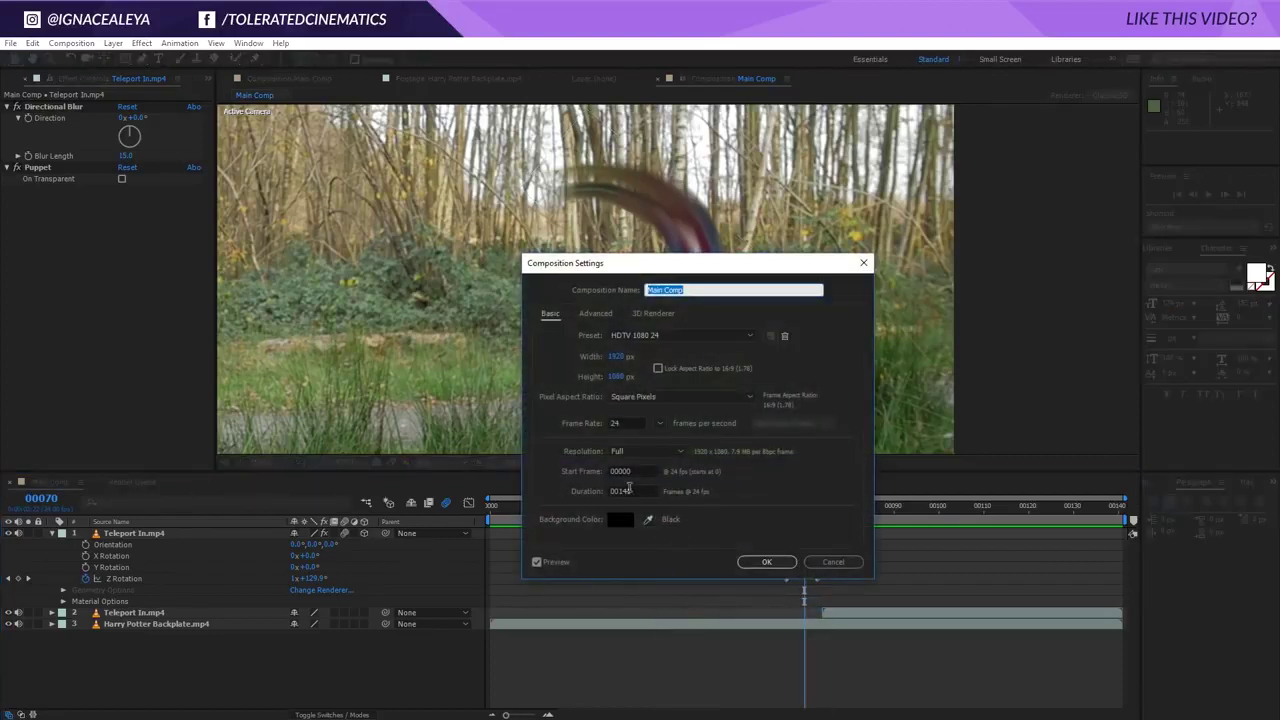
click(595, 314)
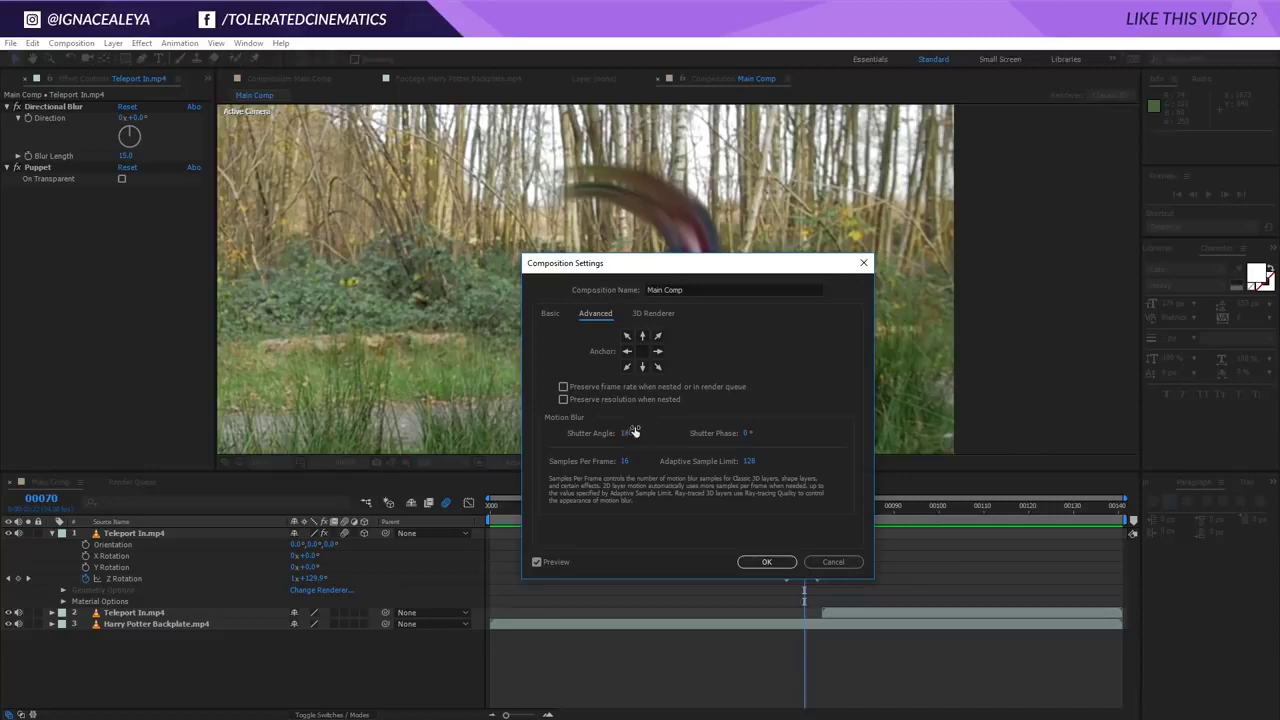
drag(695, 433, 698, 356)
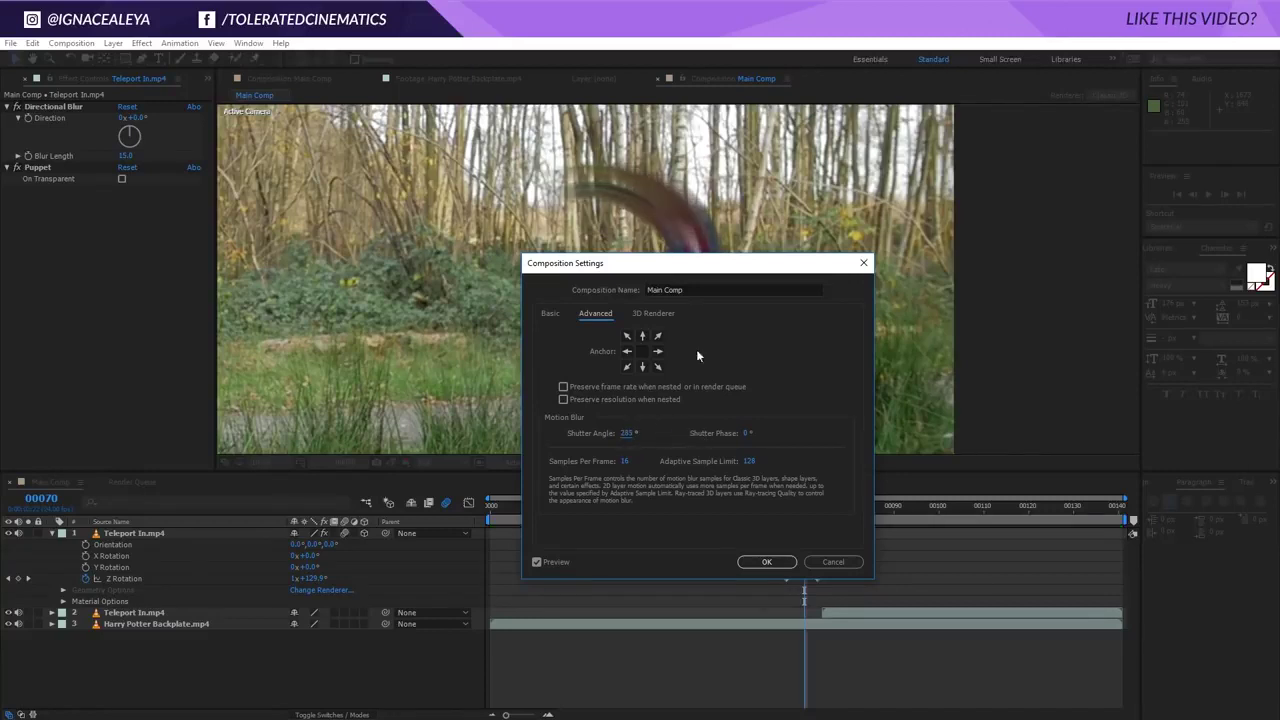
drag(695, 273, 979, 292)
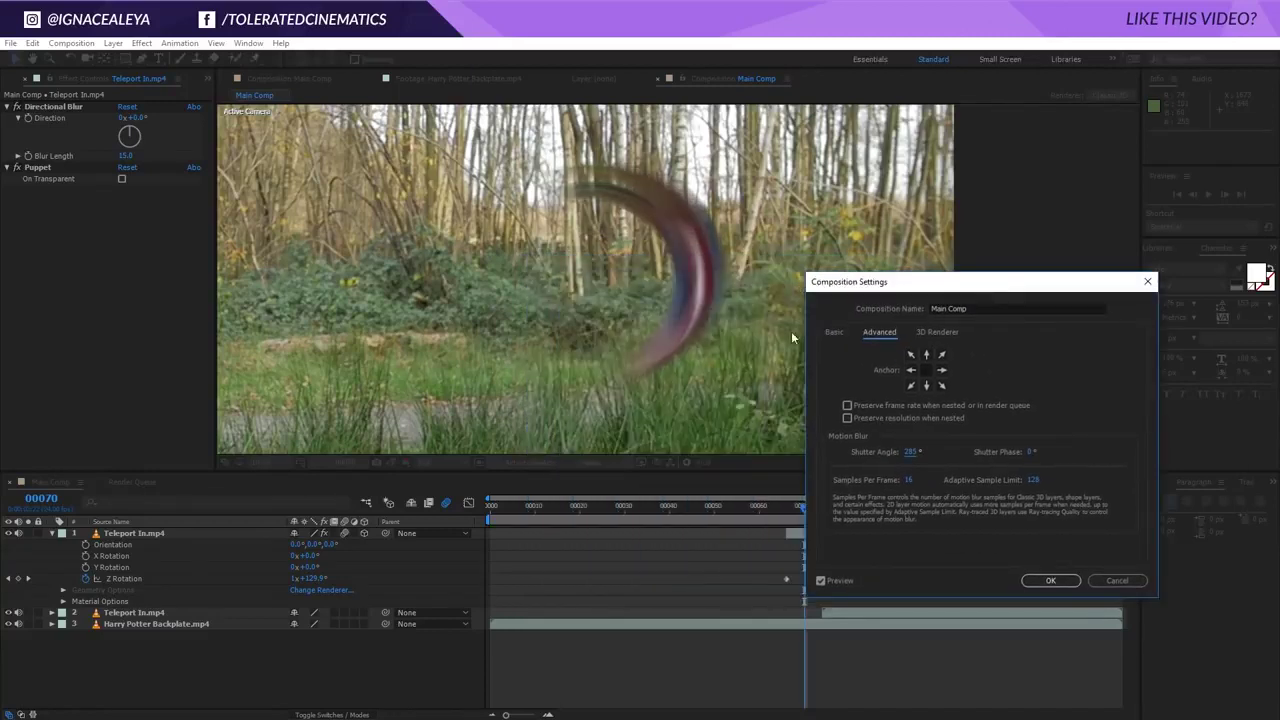
click(1050, 580)
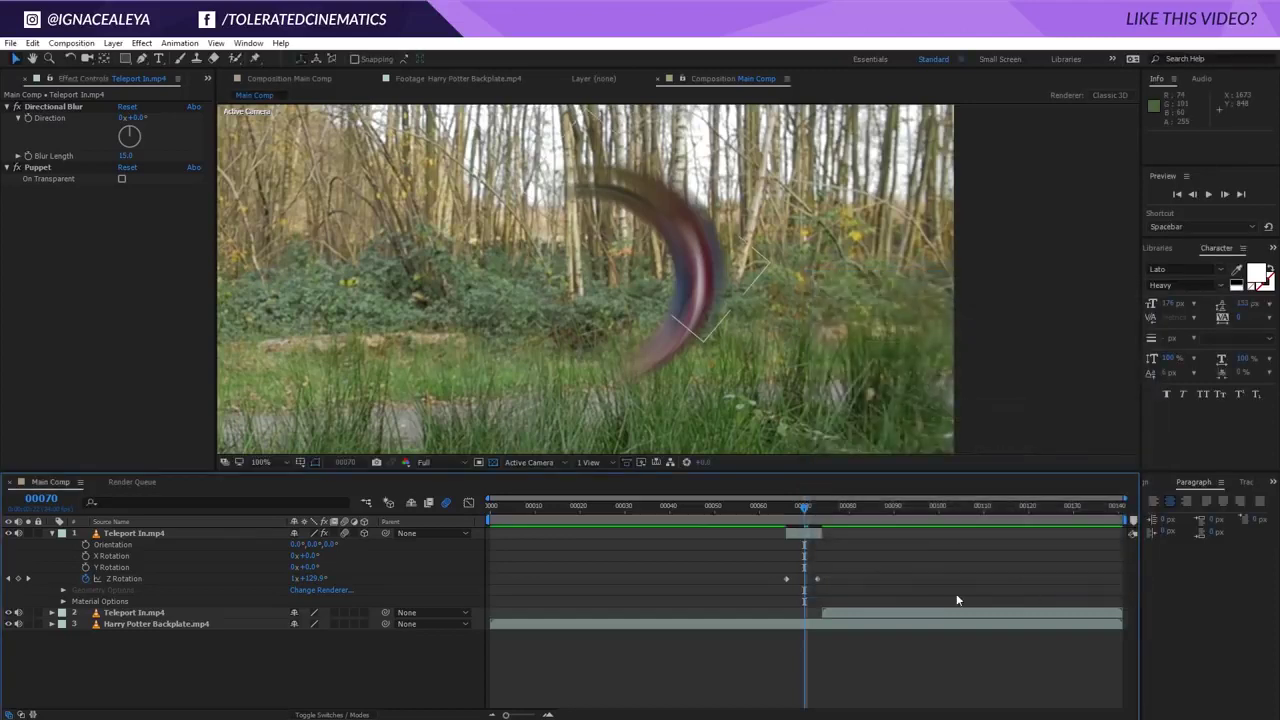
Duplicate the Teleport In layer and tilt the copy in 3D with the Rotation tool.
click(137, 534)
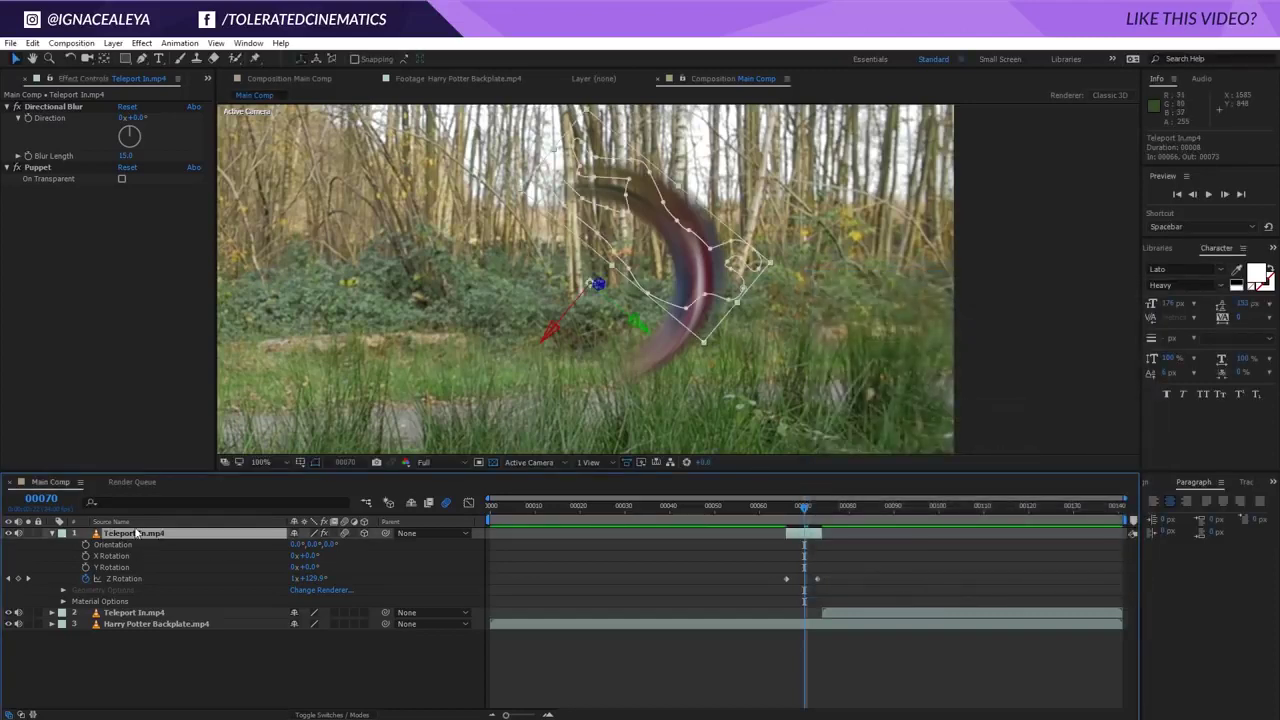
key(ctrl+d)
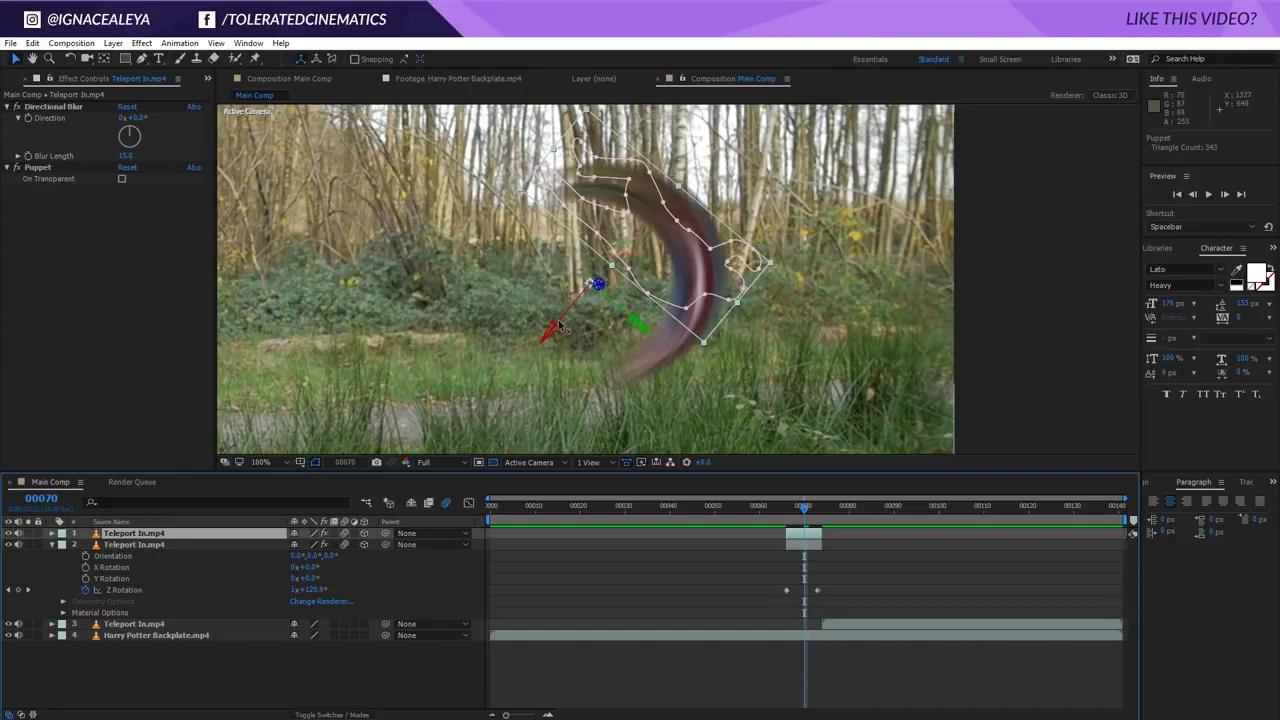
key(w)
drag(600, 290, 532, 354)
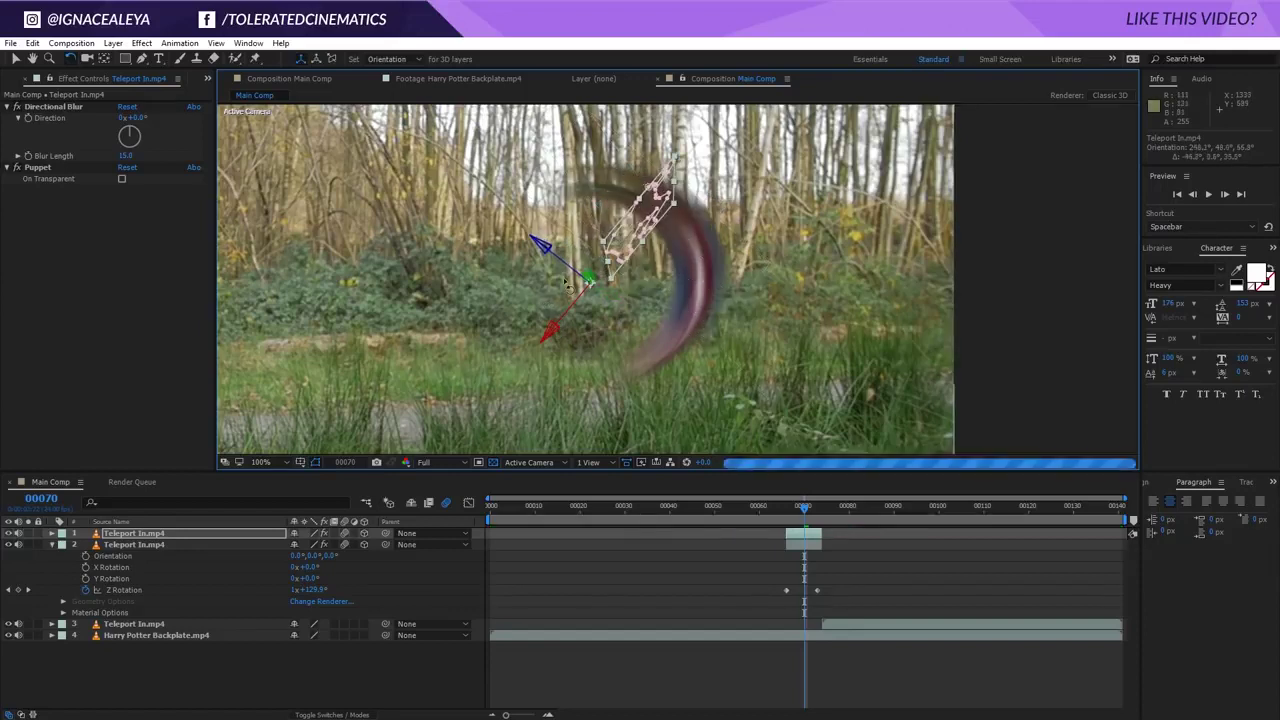
Raise the second layer's frame-73 Z Rotation keyframe to over two turns (2x+42.3°).
click(150, 590)
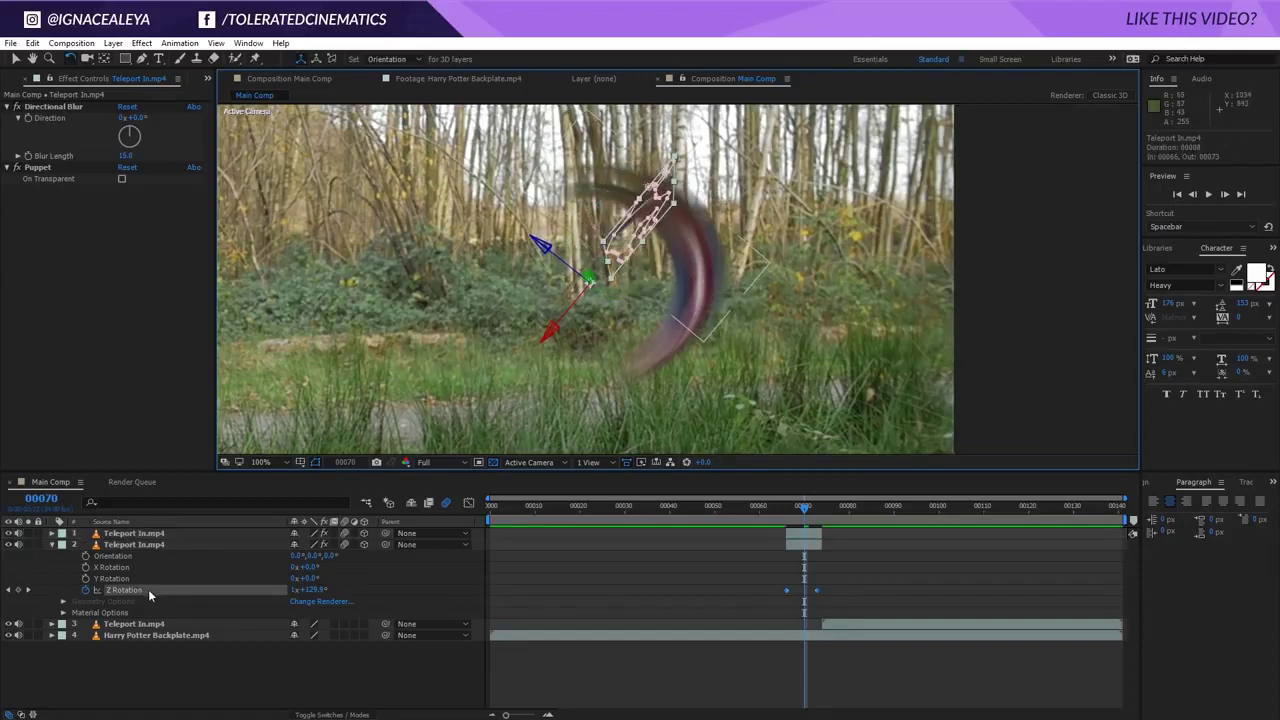
click(29, 591)
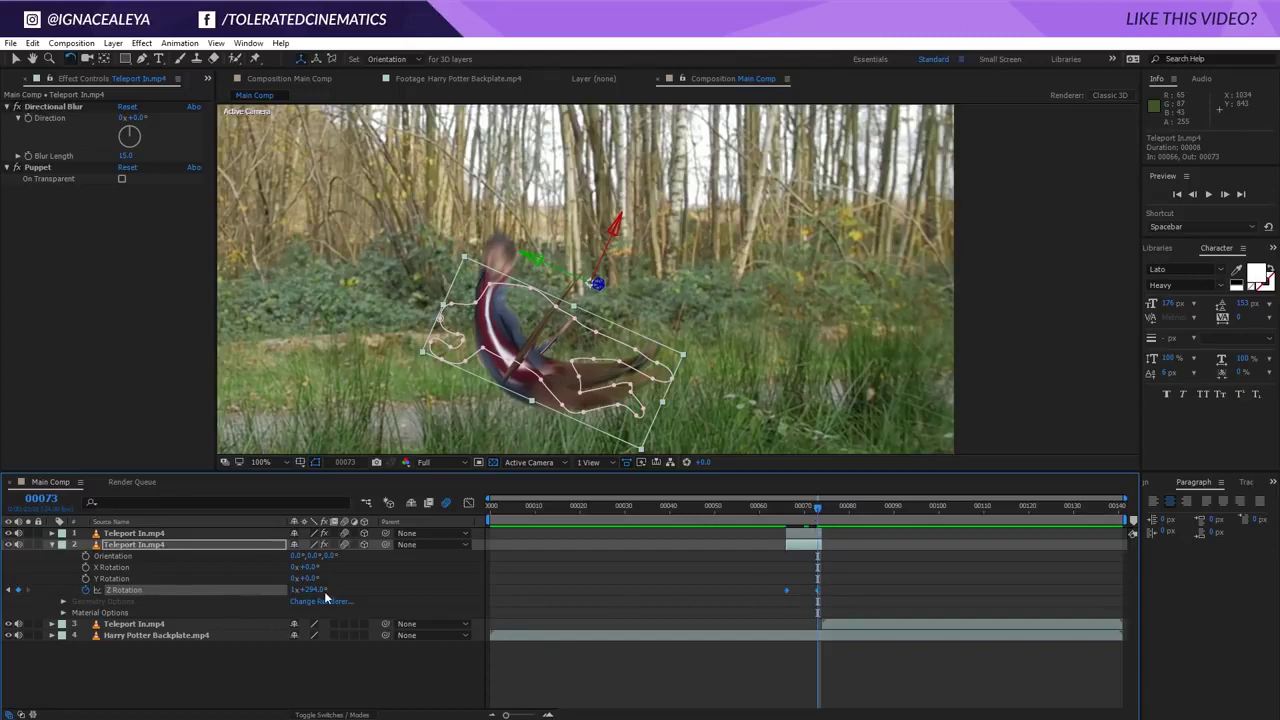
drag(313, 590, 440, 590)
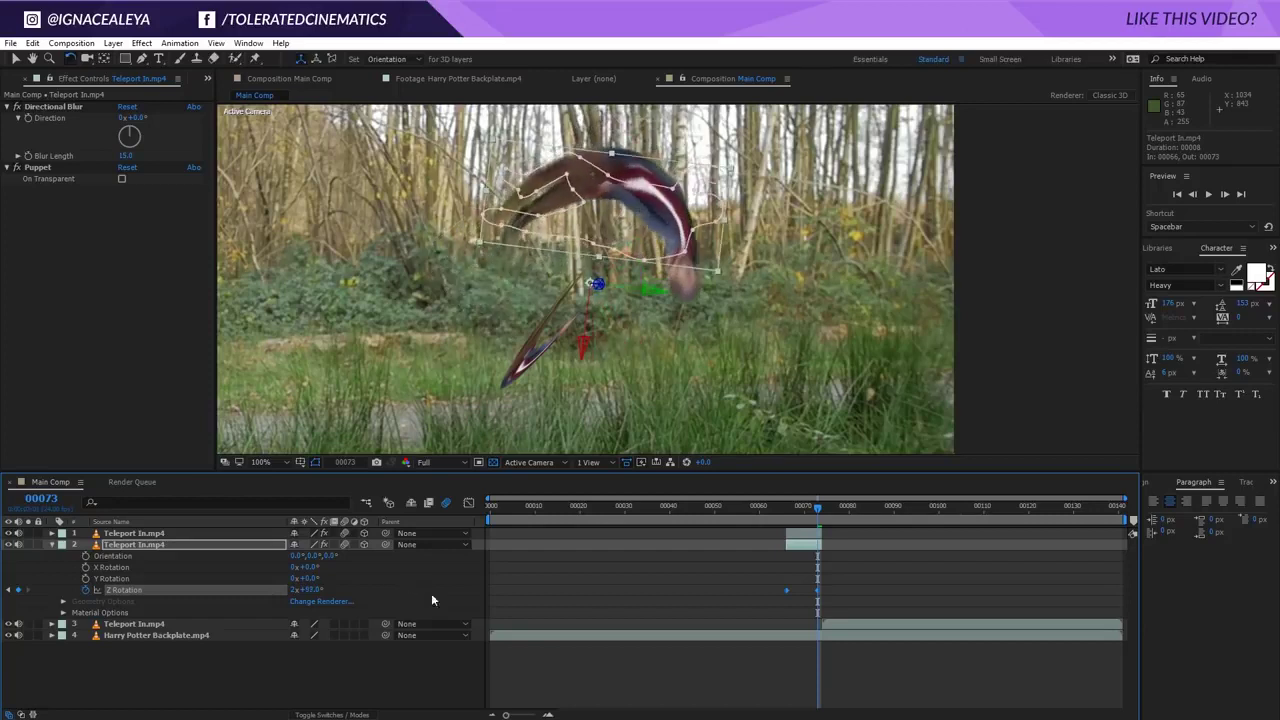
click(831, 586)
Back near frame 70, tilt the top Teleport In copy in 3D.
mouse_move(818, 507)
mouse_down()
mouse_move(797, 508)
mouse_move(813, 521)
mouse_up()
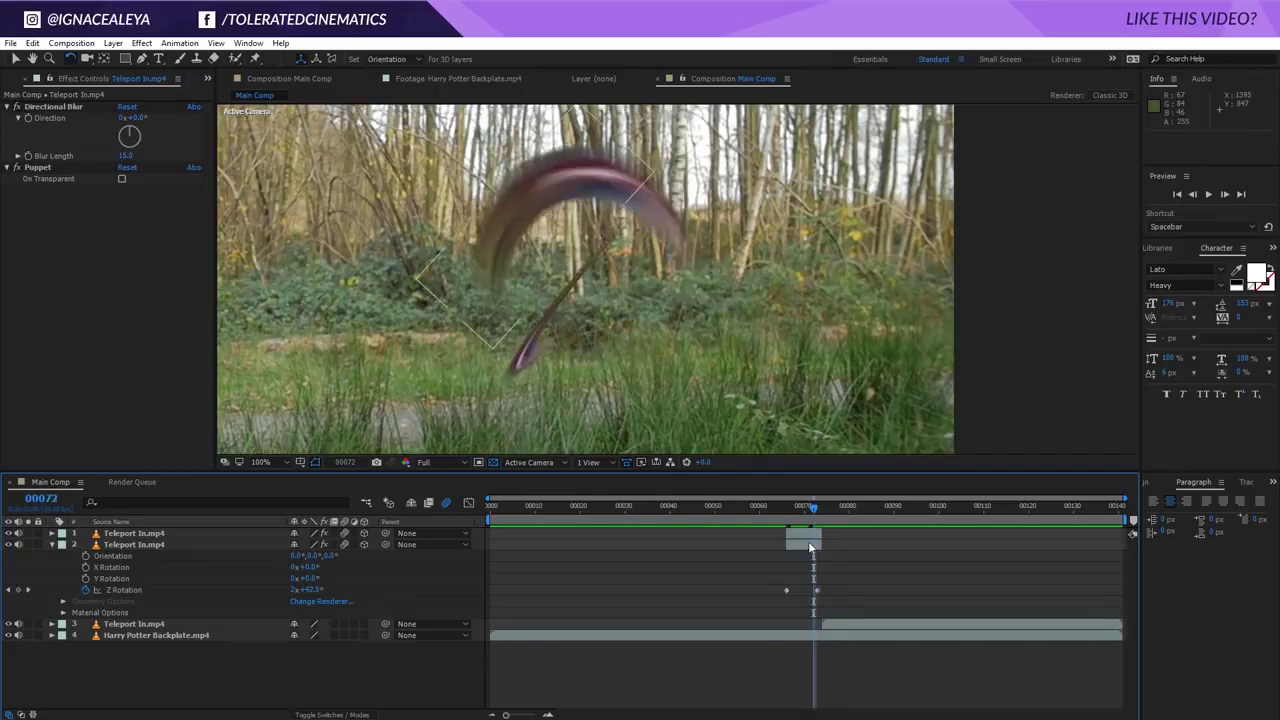
click(808, 543)
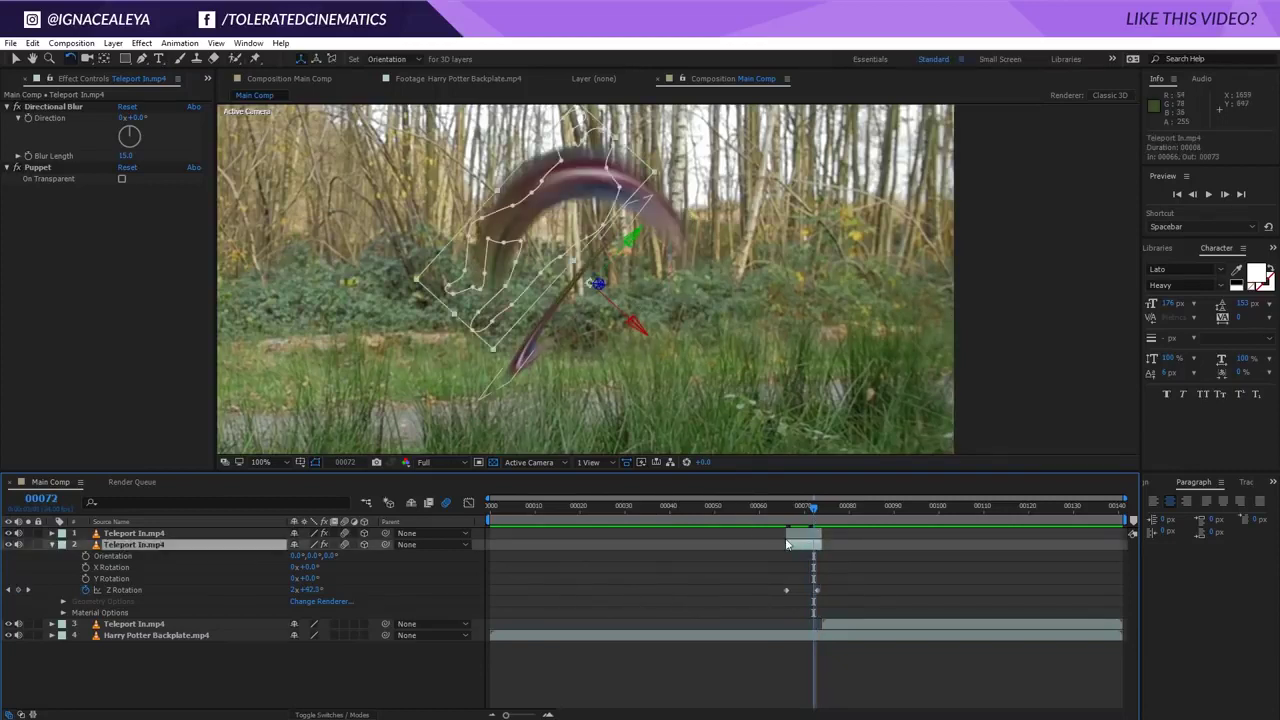
click(805, 533)
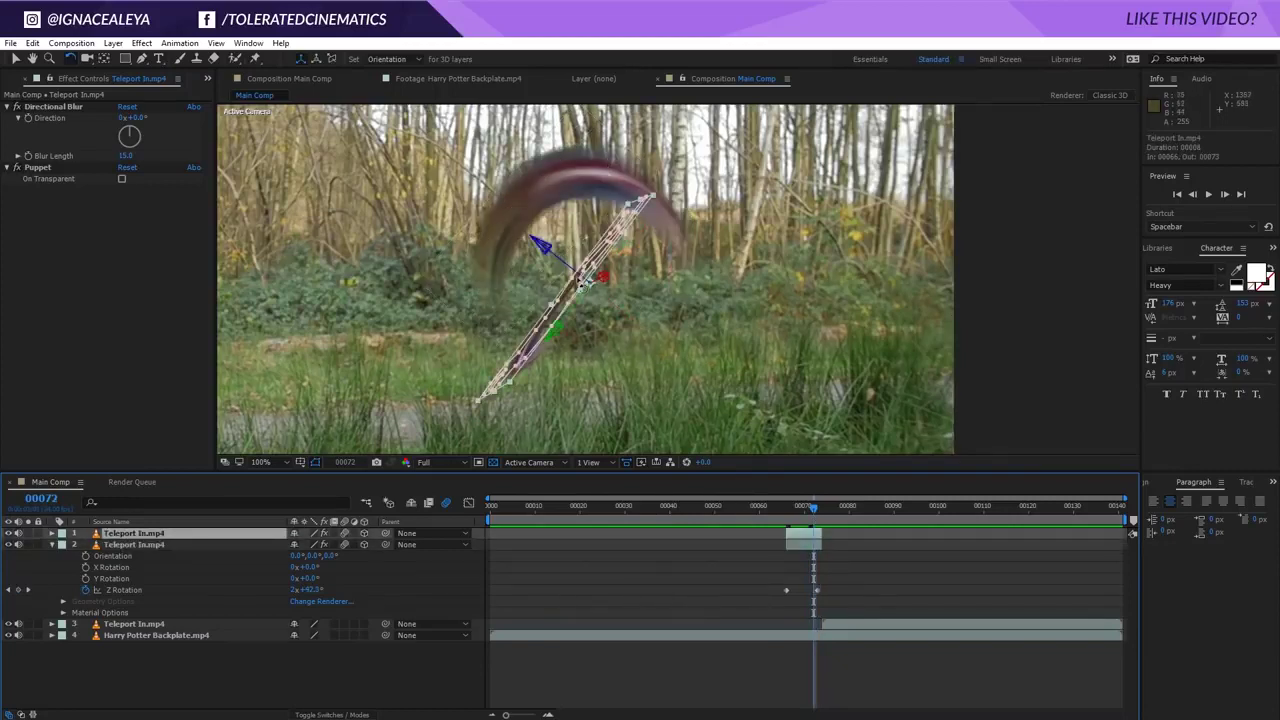
drag(572, 307, 546, 292)
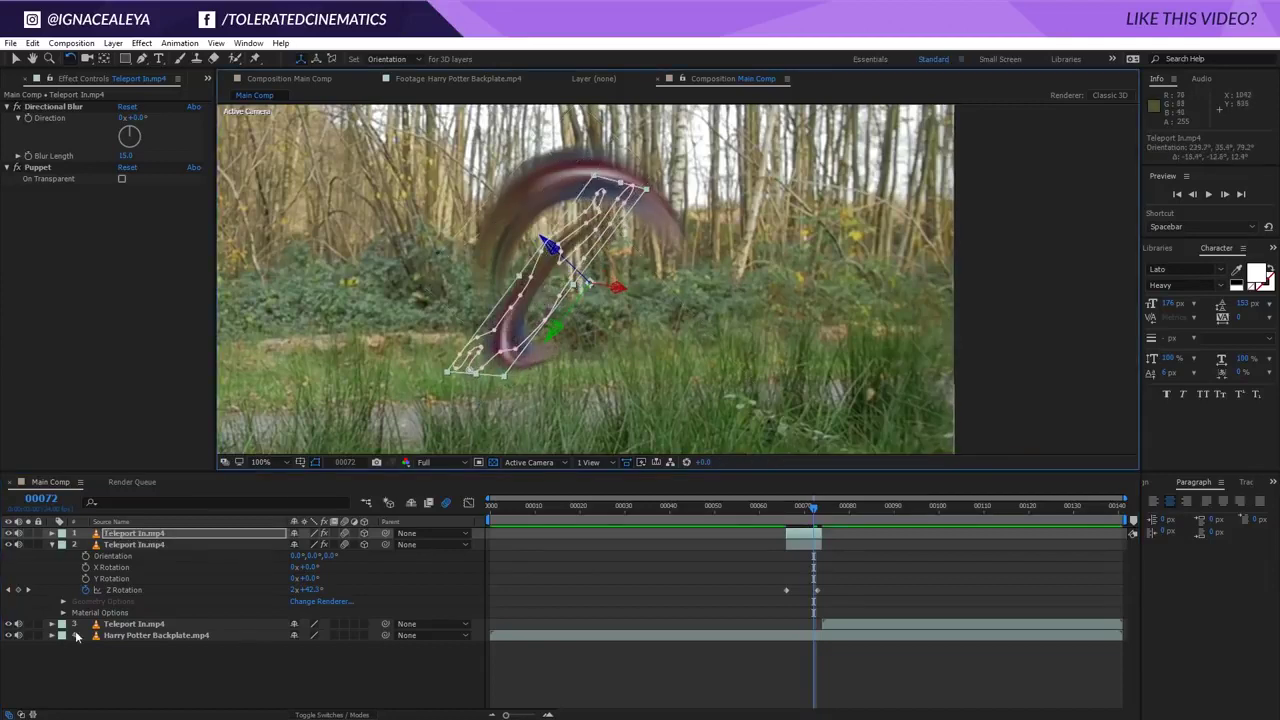
Duplicate Teleport In again, tilt the new copy in 3D, and reveal its keyframed properties.
key(ctrl+d)
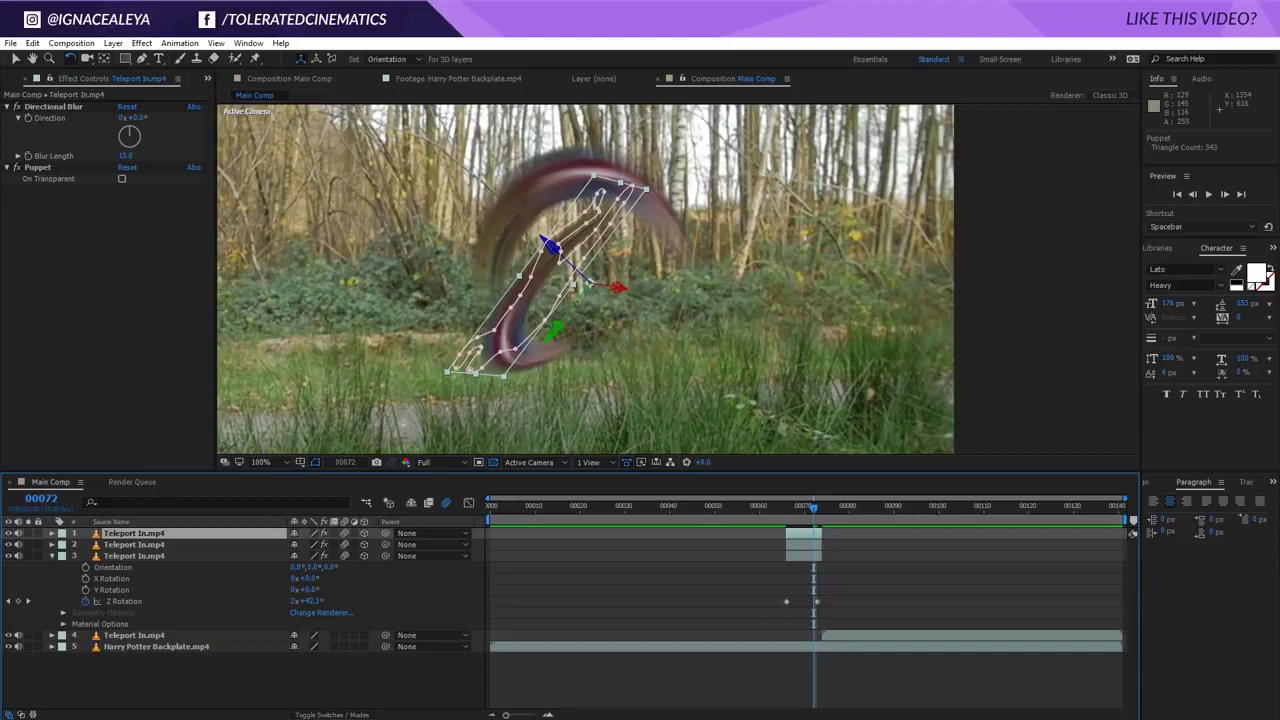
drag(578, 304, 630, 325)
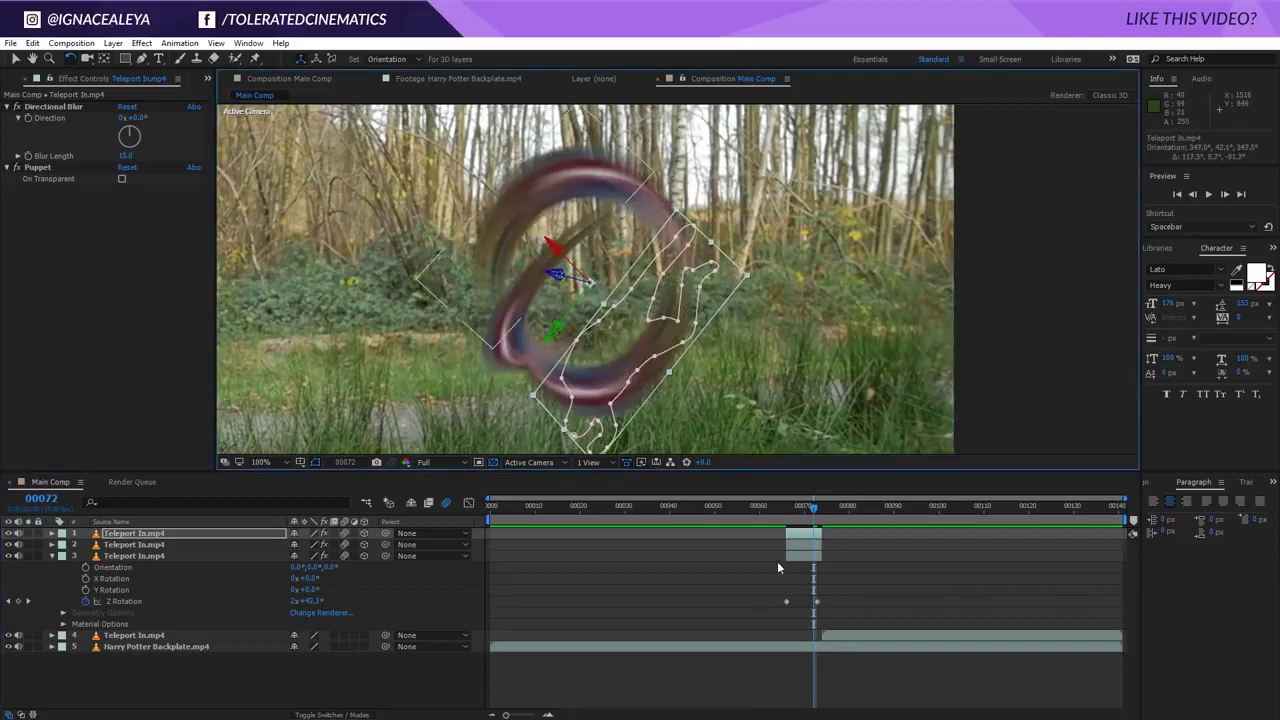
key(u)
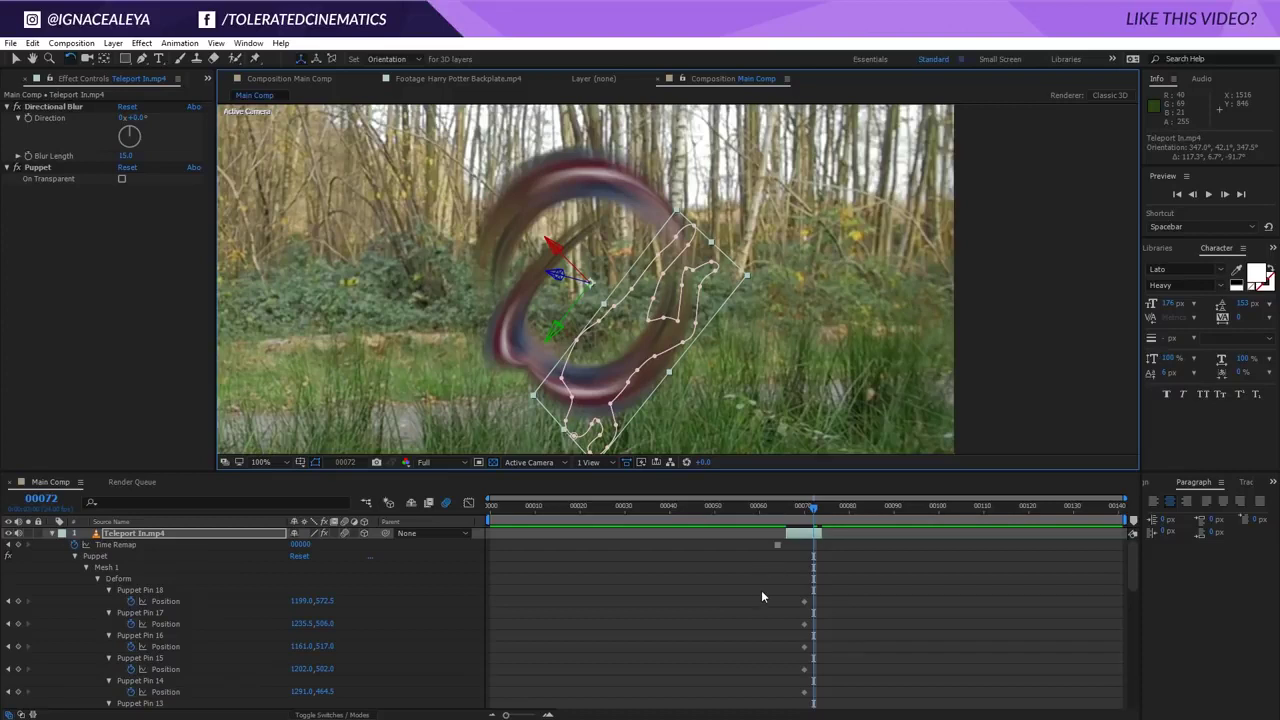
scroll(761, 590, down, 8)
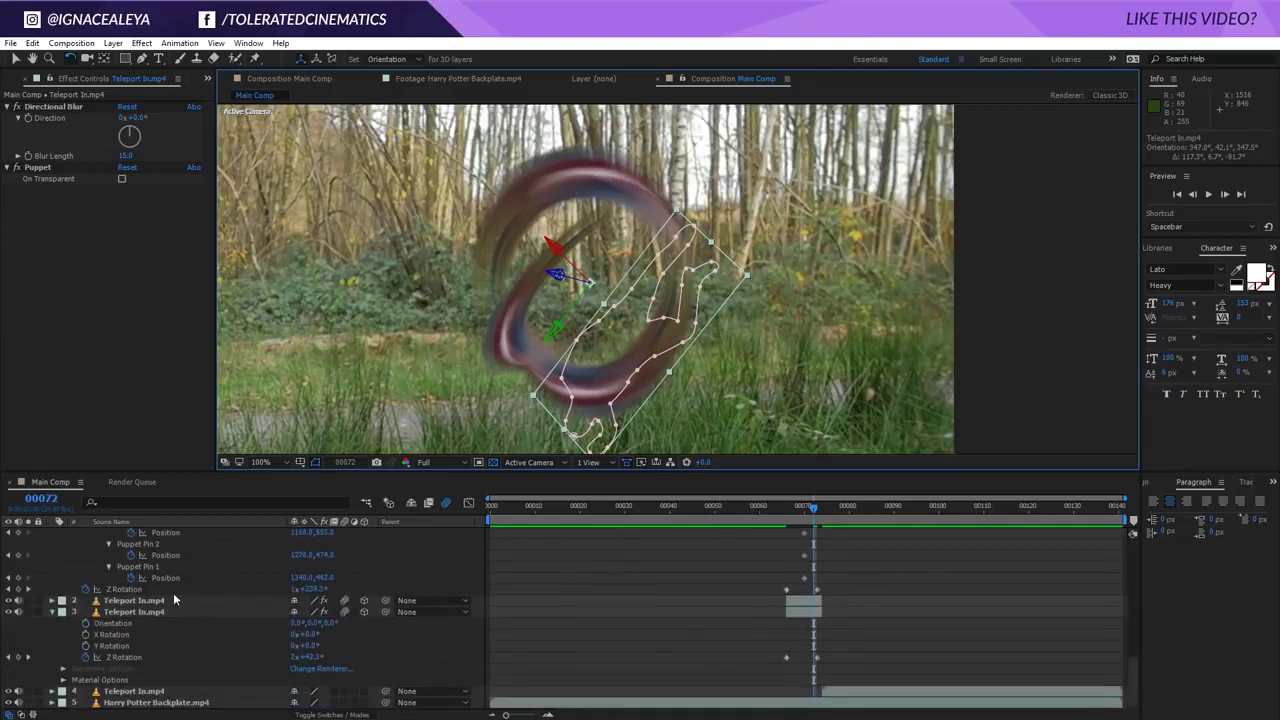
Lower the top duplicate's final Z Rotation keyframe at frame 73.
click(176, 590)
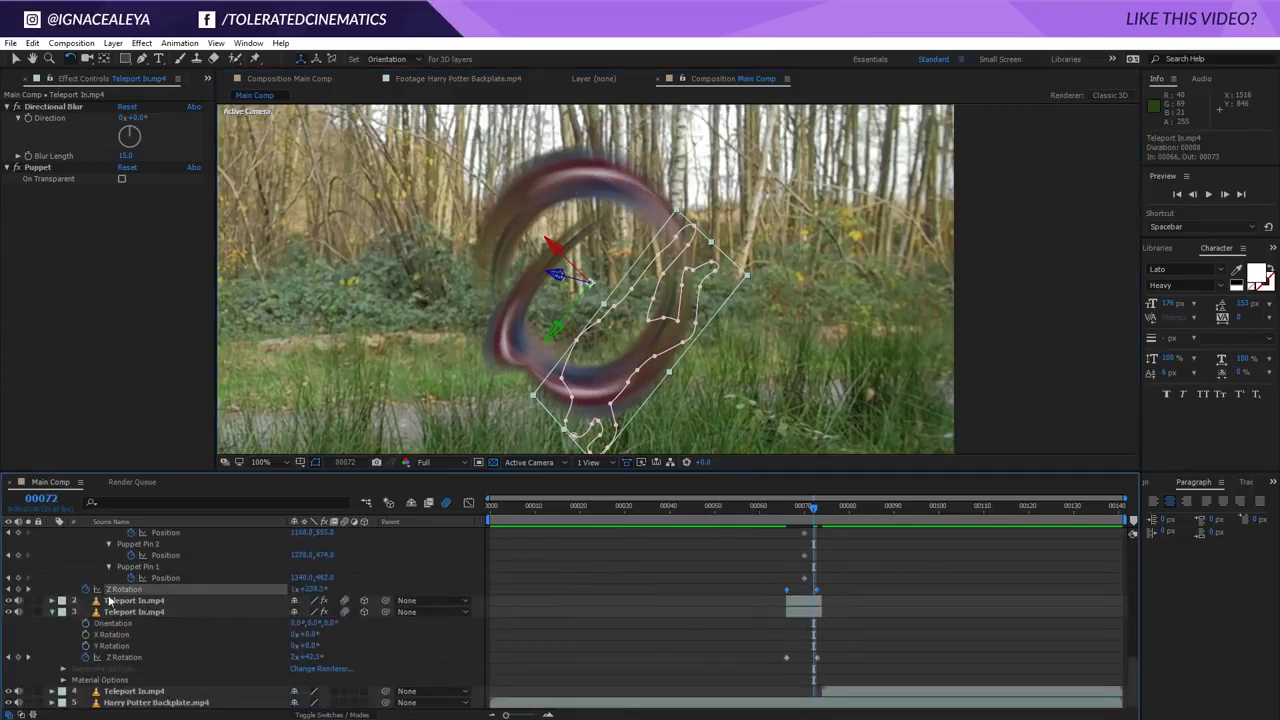
click(28, 590)
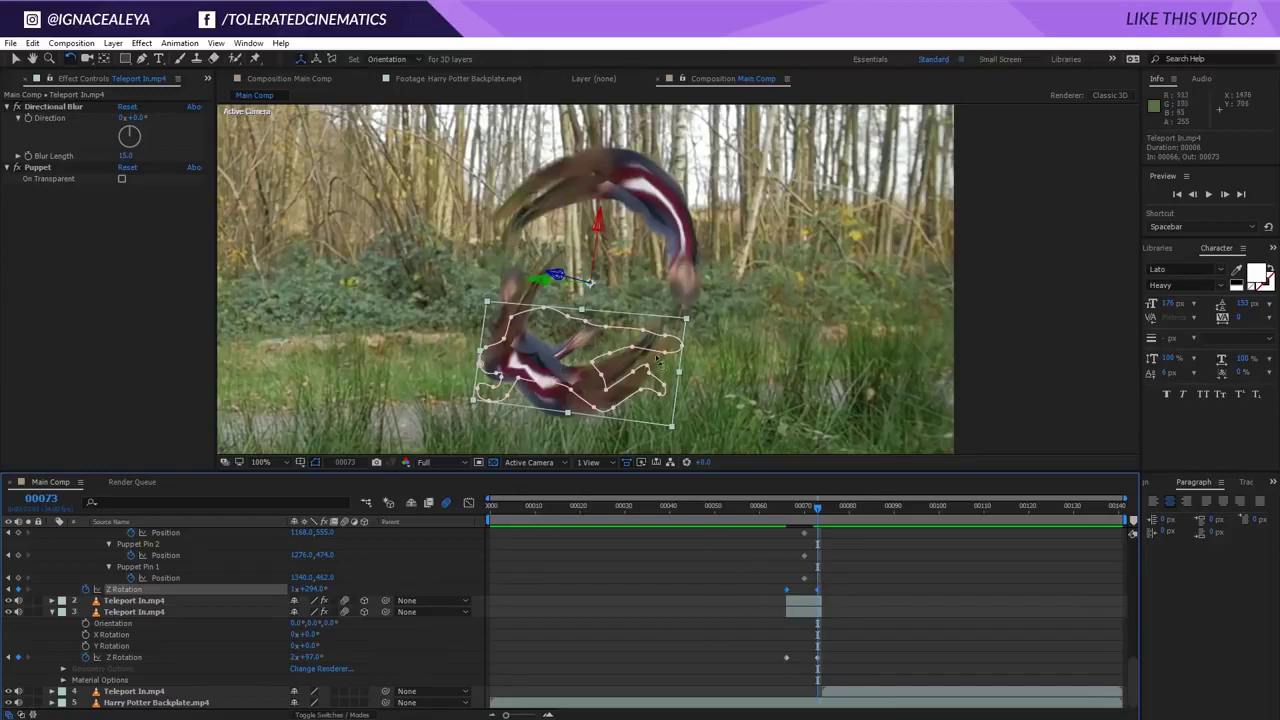
drag(313, 592, 255, 603)
click(640, 625)
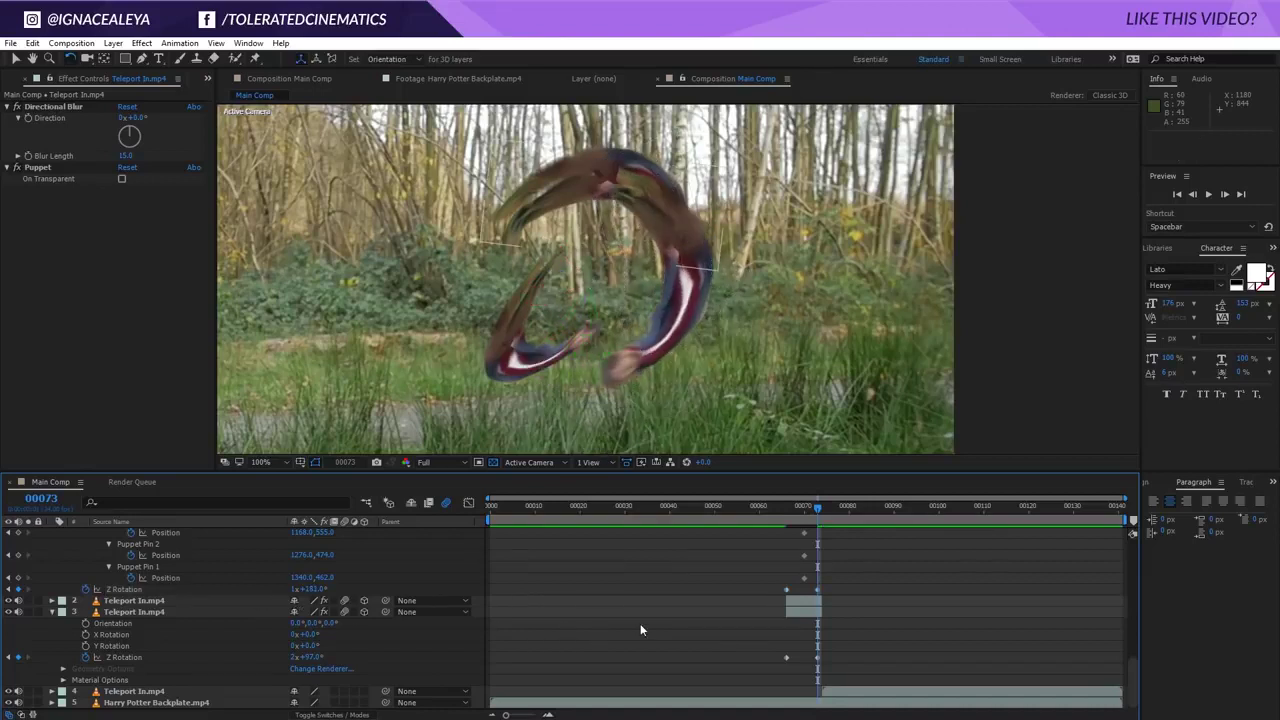
At an earlier frame, try 3D tilts on the second and third duplicates, then undo both.
mouse_move(814, 510)
mouse_down()
mouse_move(786, 512)
mouse_move(801, 522)
mouse_up()
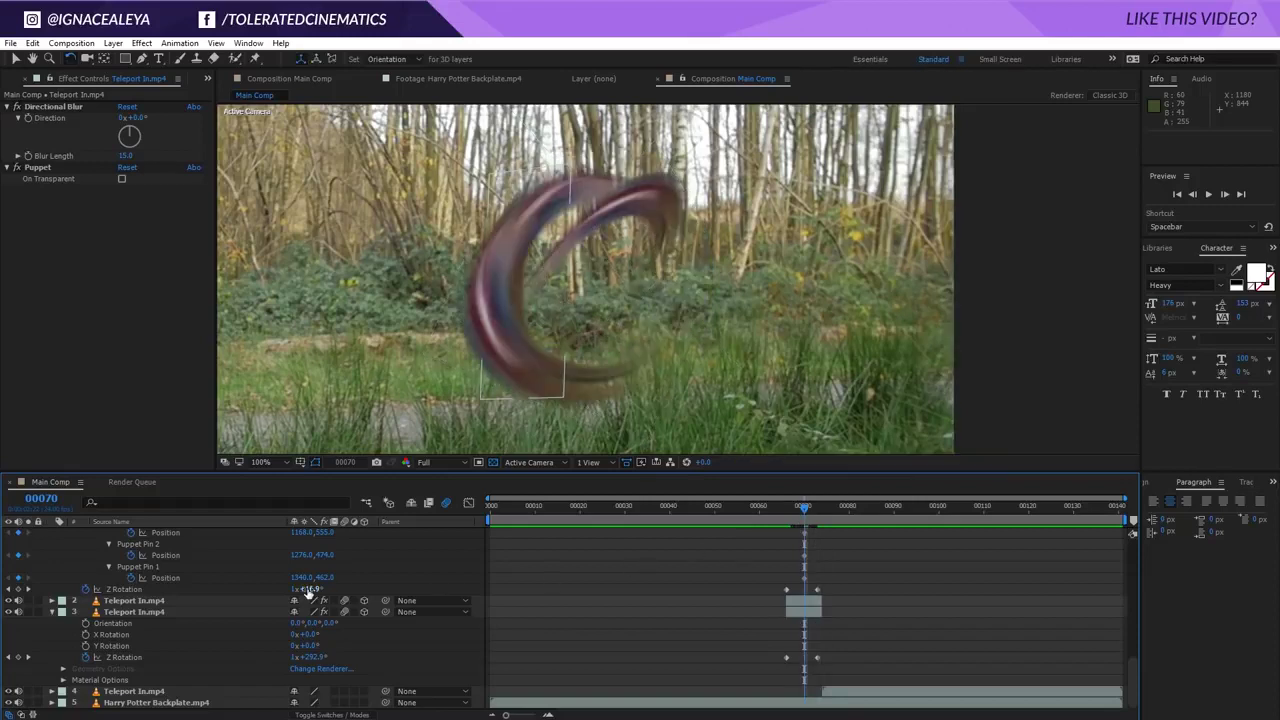
click(810, 603)
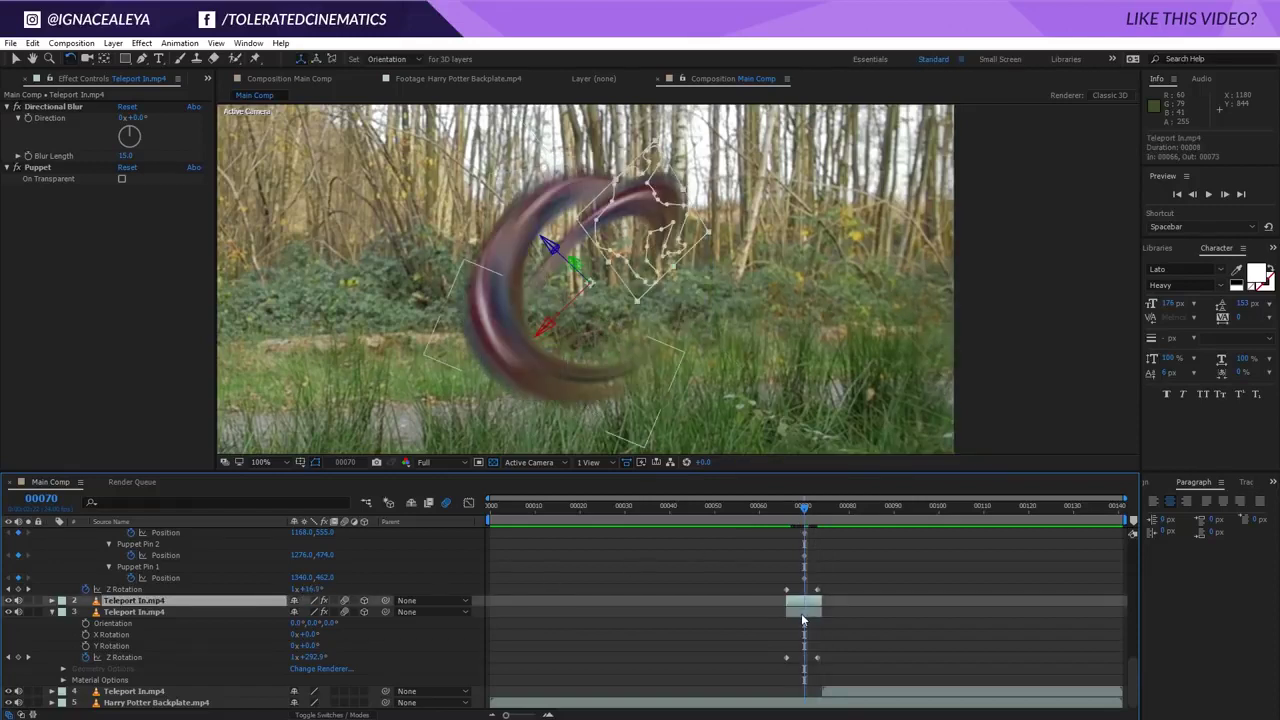
click(800, 616)
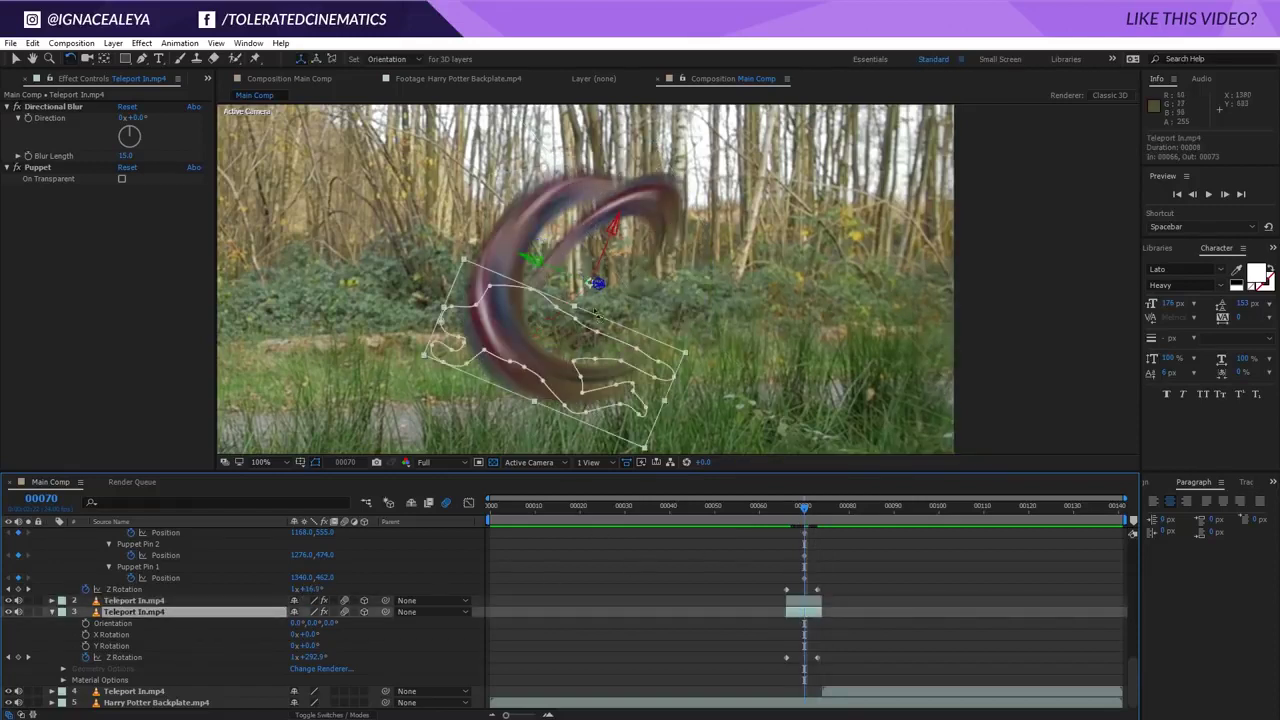
drag(547, 380, 679, 258)
key(ctrl+z)
key(ctrl+z)
key(ctrl+z)
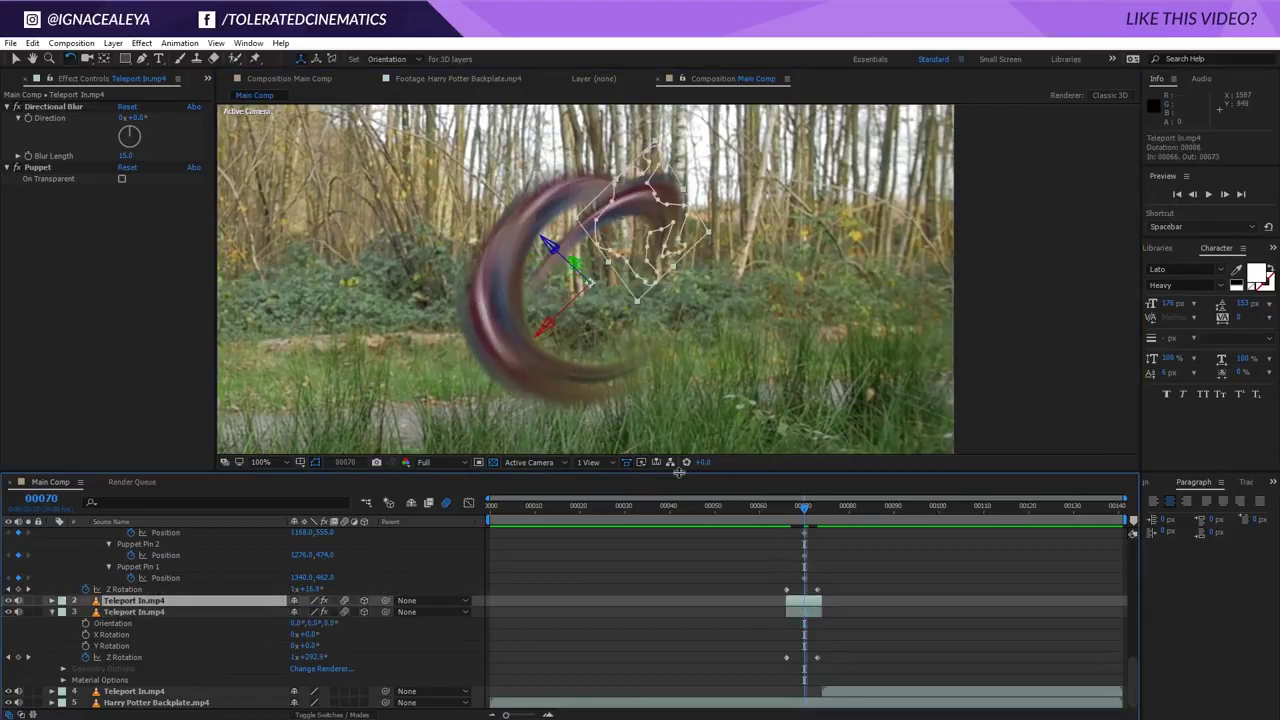
drag(572, 314, 614, 338)
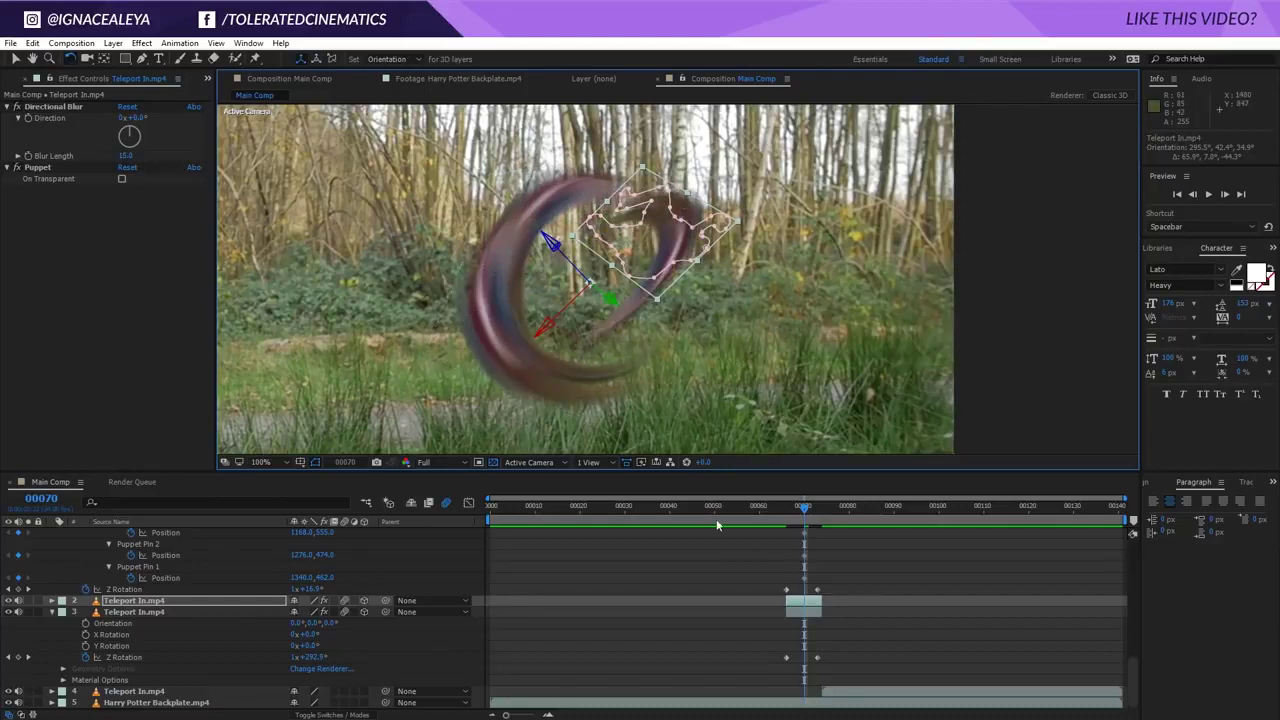
key(ctrl+z)
scroll(792, 548, up, 10)
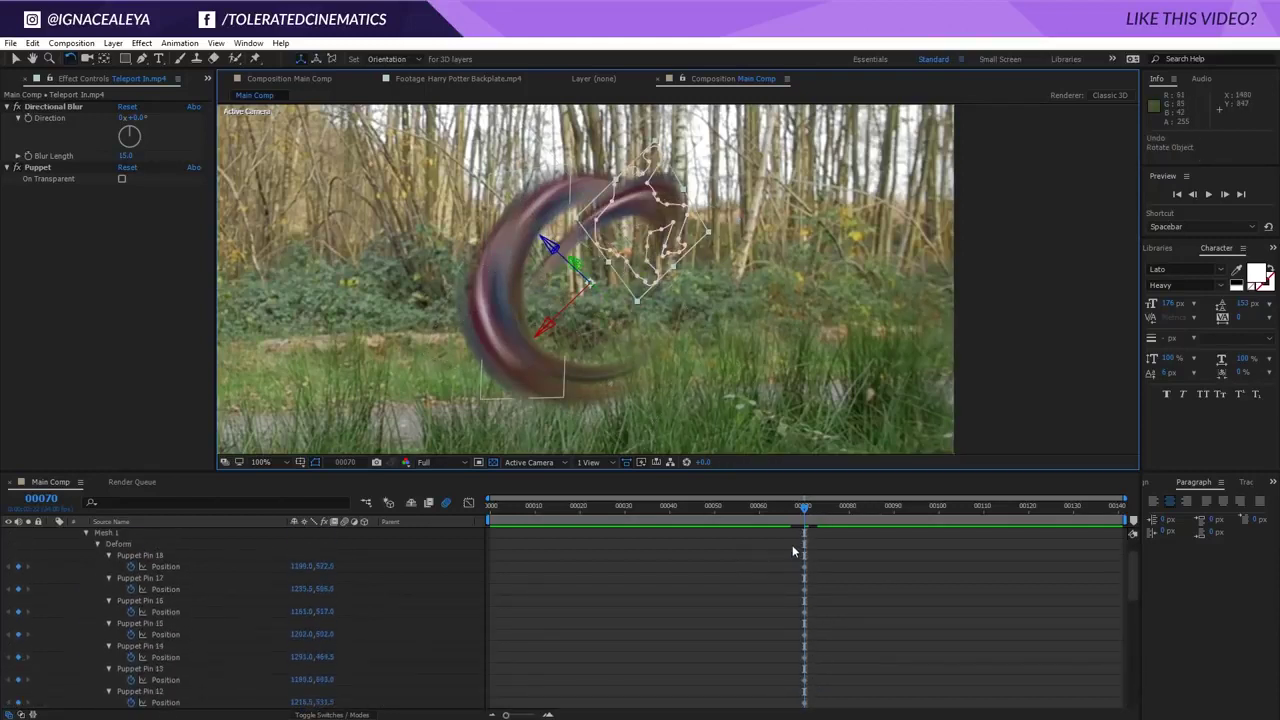
Collapse the top layer's puppet properties and rotate that duplicate around its vertical axis in 3D.
scroll(793, 547, up, 2)
click(51, 535)
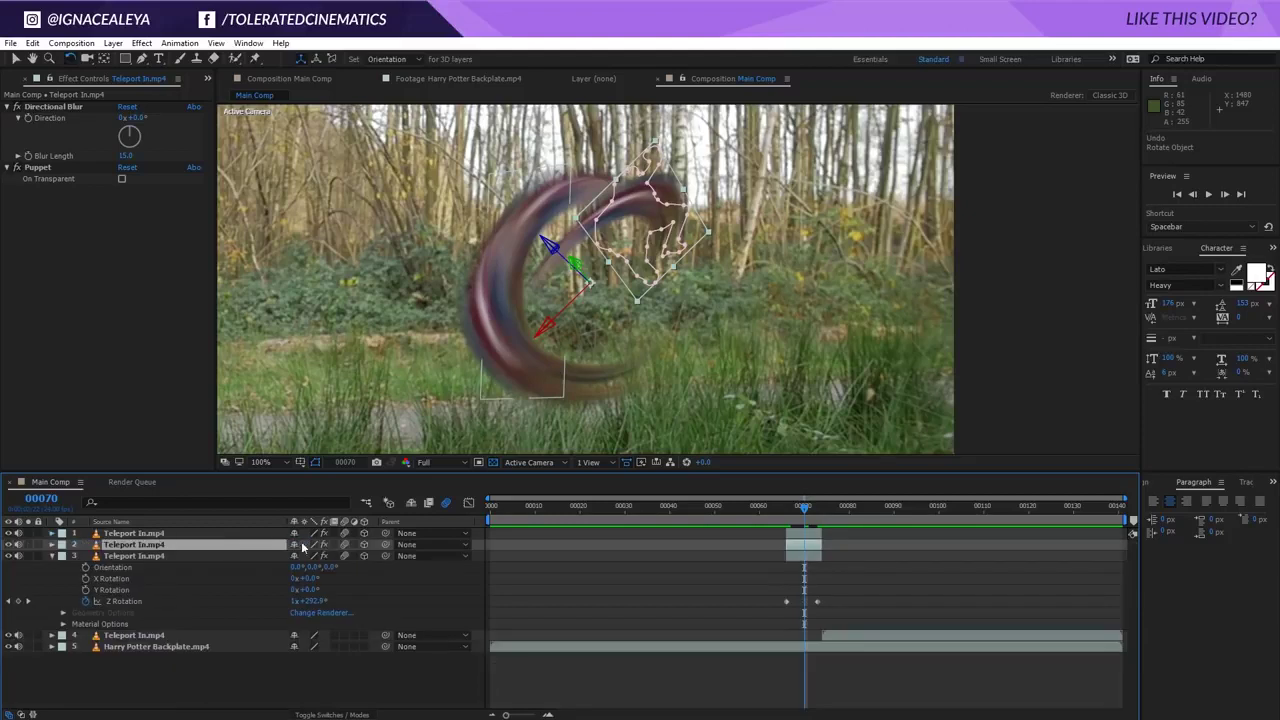
click(201, 534)
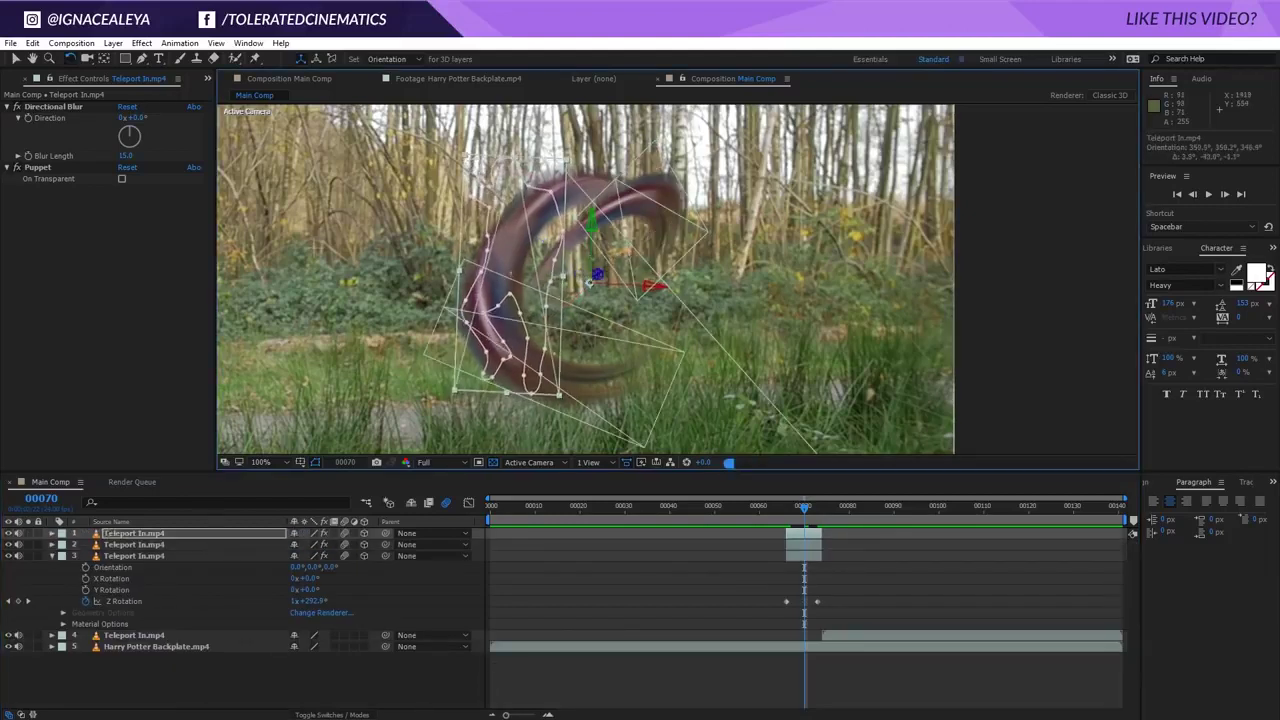
drag(655, 285, 548, 278)
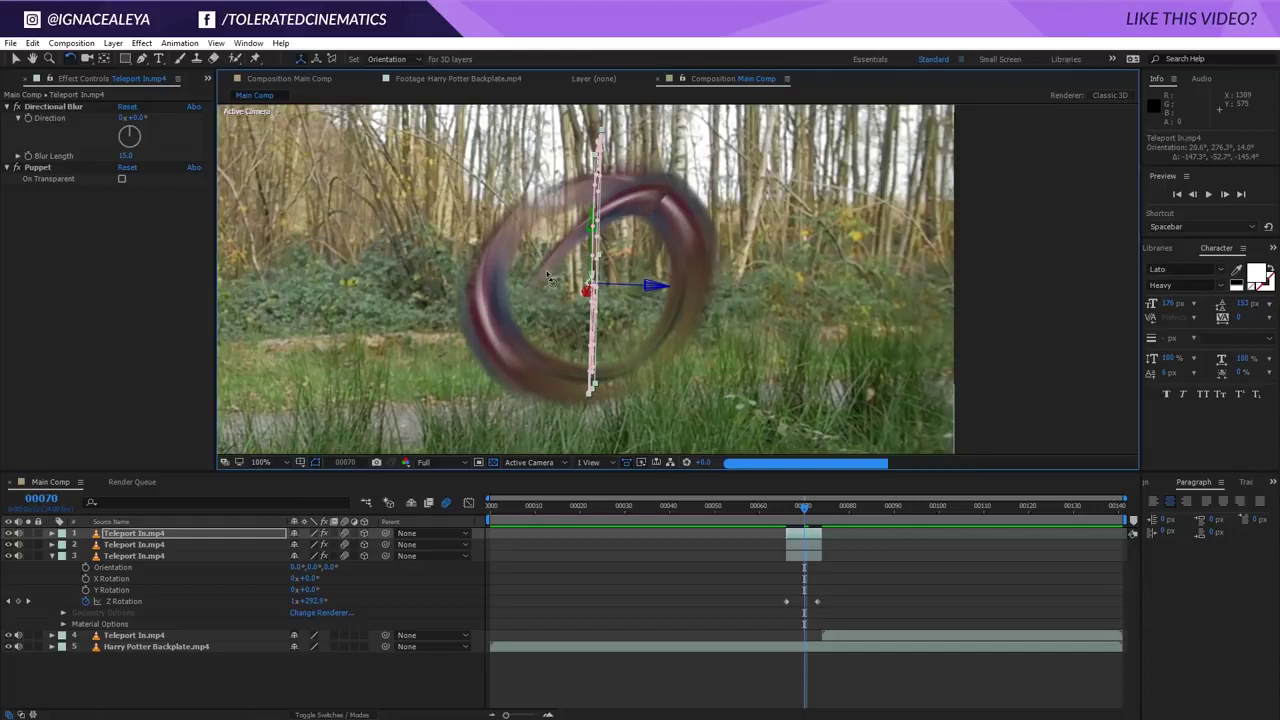
Shrink the top Teleport In duplicate to 69% scale.
click(140, 534)
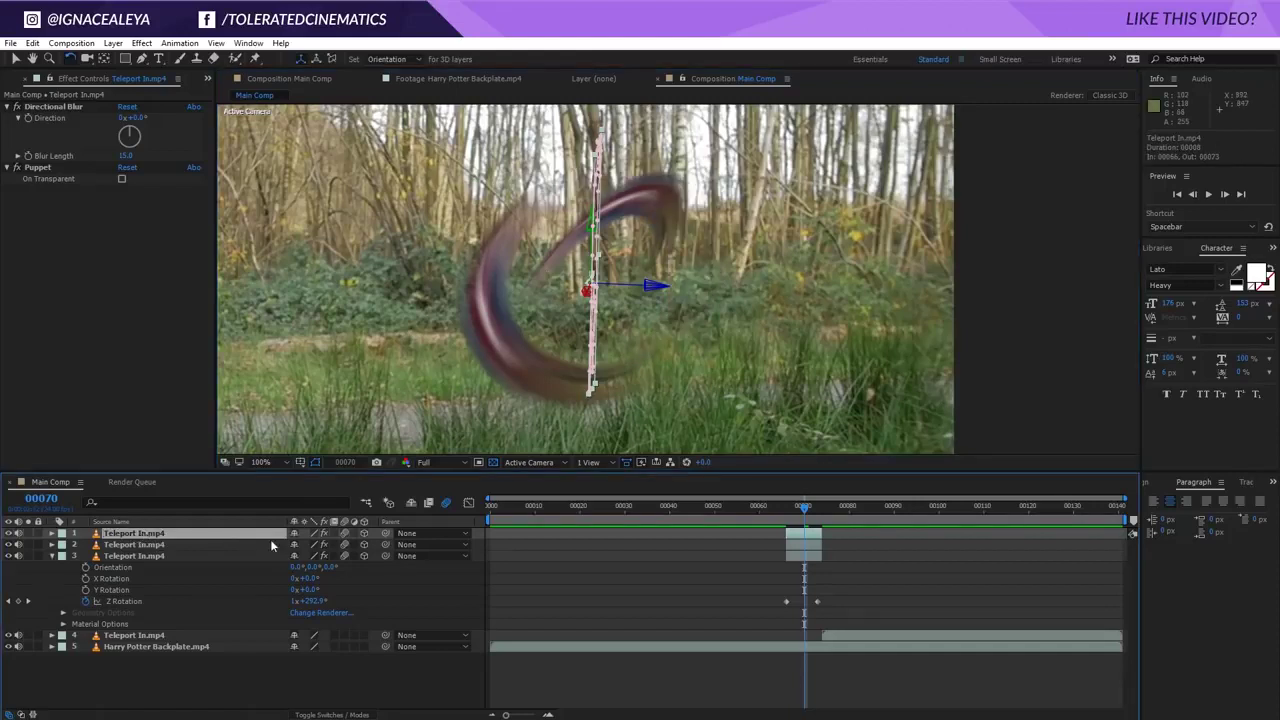
key(s)
drag(312, 548, 260, 548)
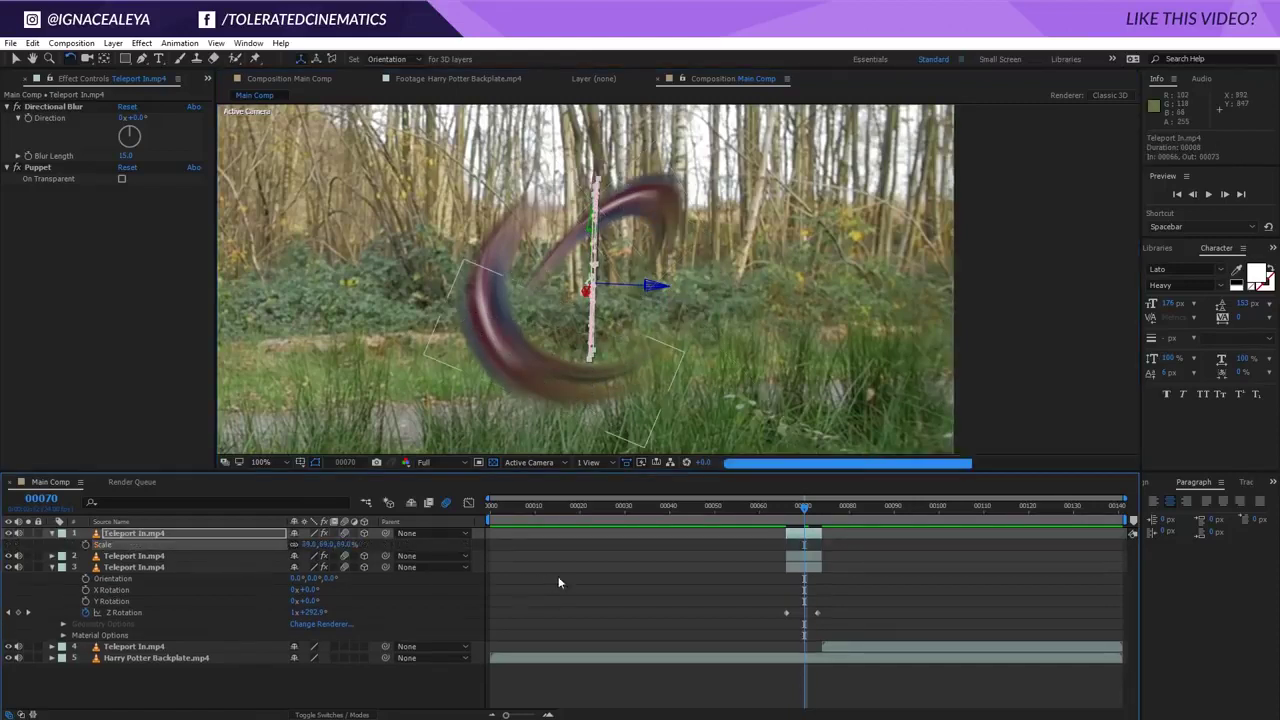
Duplicate the third teleport layer to make a sixth layer.
click(137, 647)
click(150, 568)
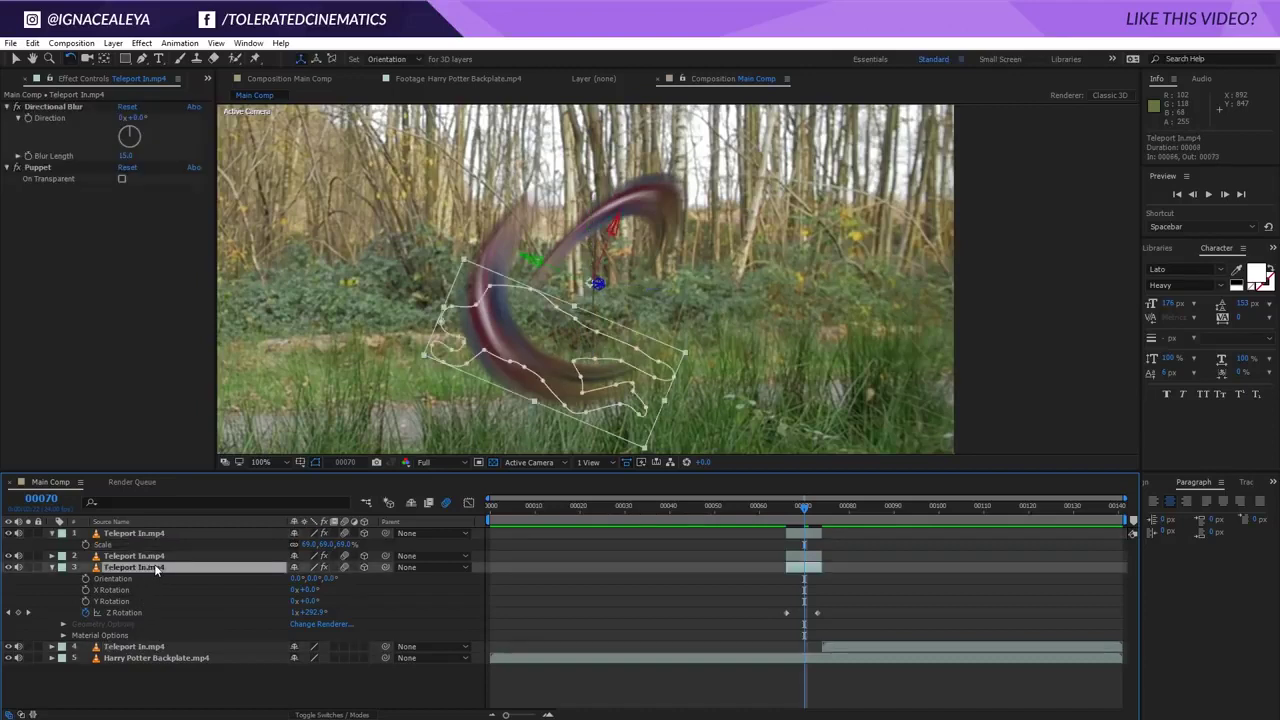
key(ctrl+d)
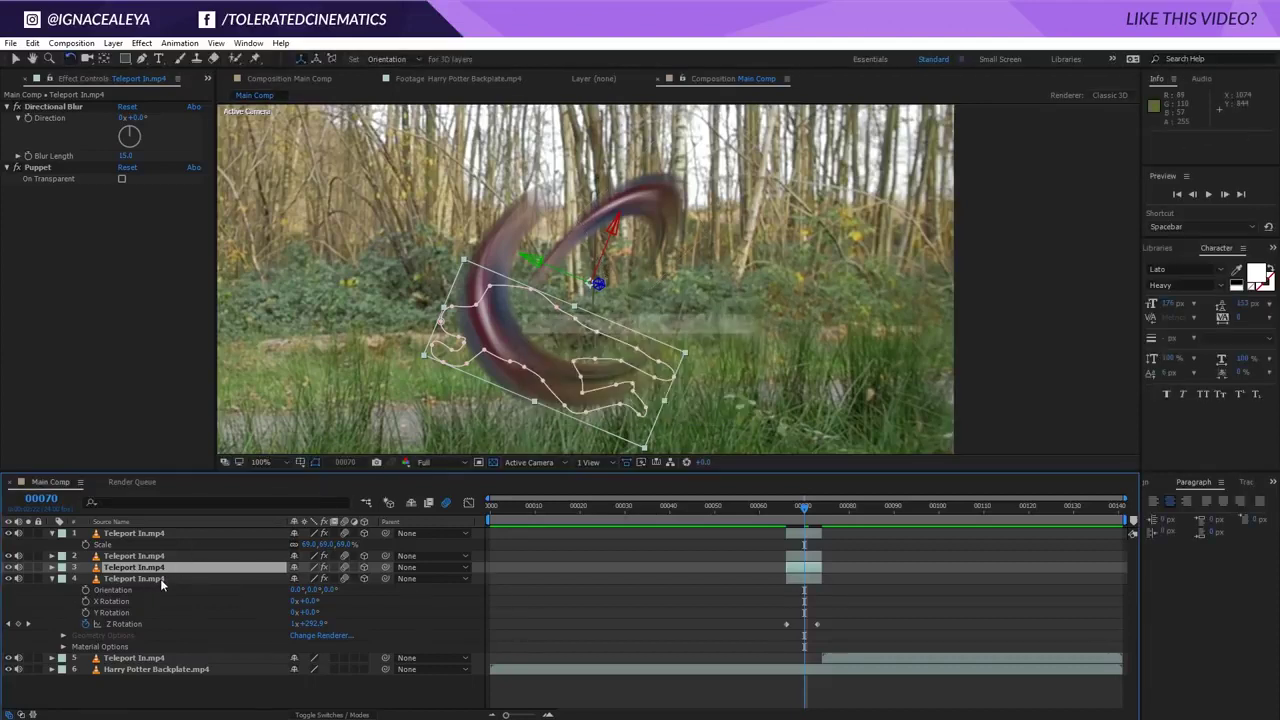
At layer 3's frame-73 Z Rotation keyframe, turn the duplicate around its depth axis.
key(r)
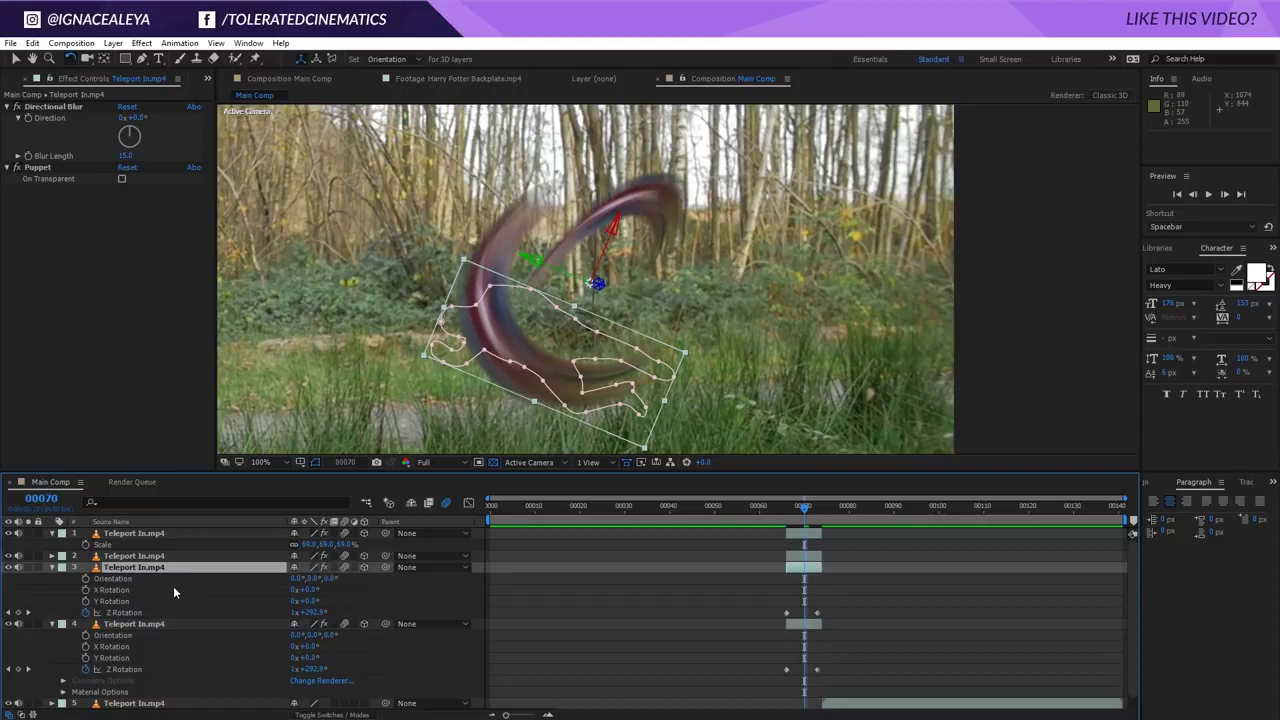
click(127, 611)
click(28, 612)
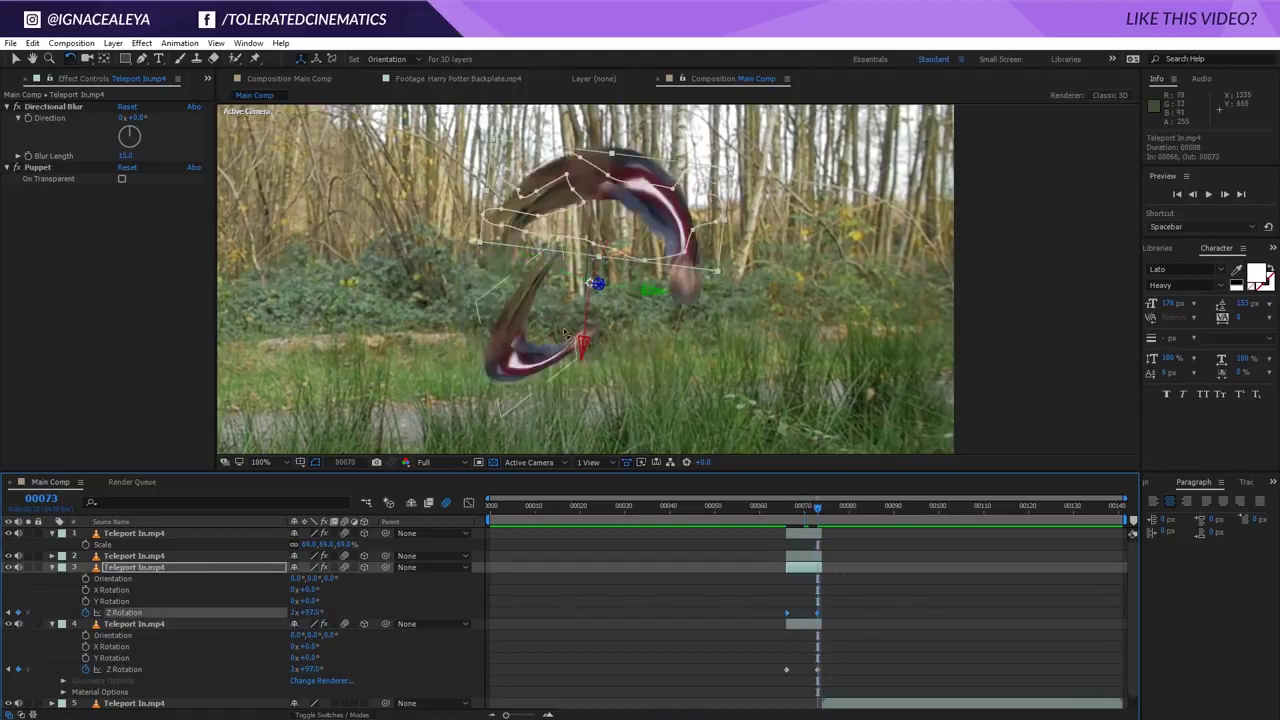
drag(620, 285, 525, 220)
At frame 70, tilt layer 3 until its Orientation reads about 281.0°, 8.8°, 231.2°.
drag(818, 511, 804, 507)
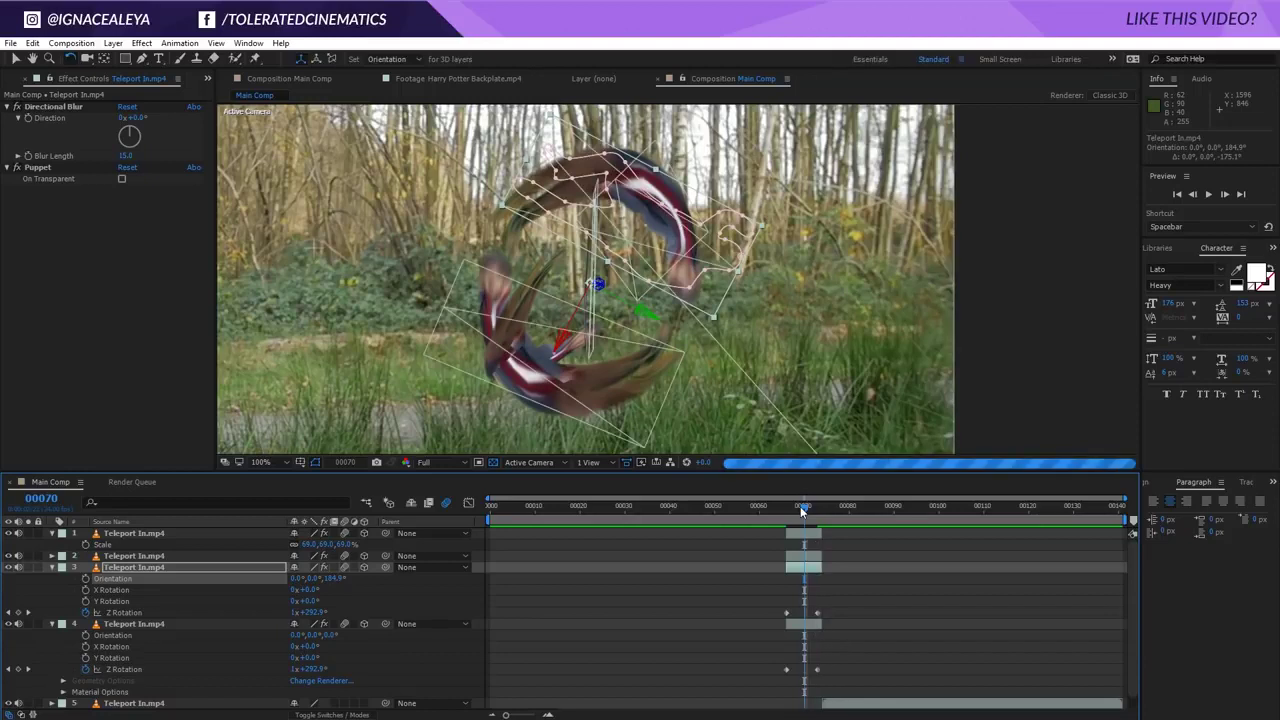
click(237, 569)
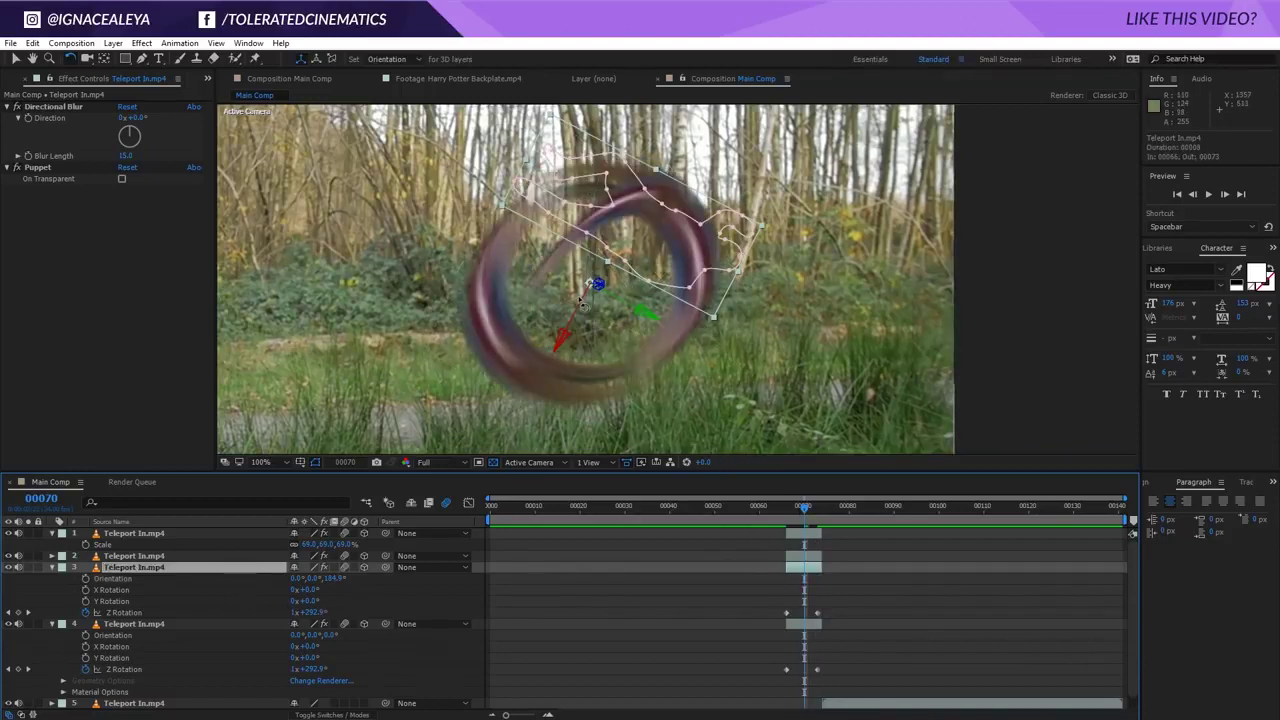
drag(592, 285, 543, 318)
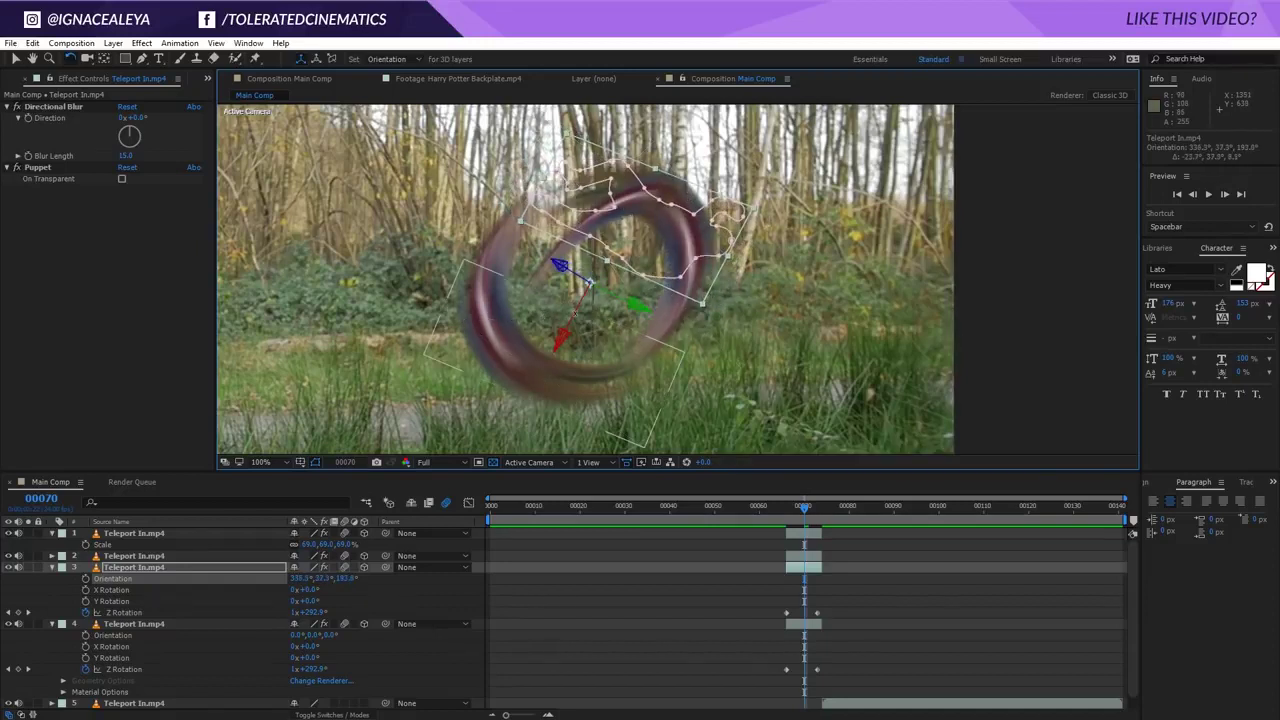
drag(735, 347, 752, 334)
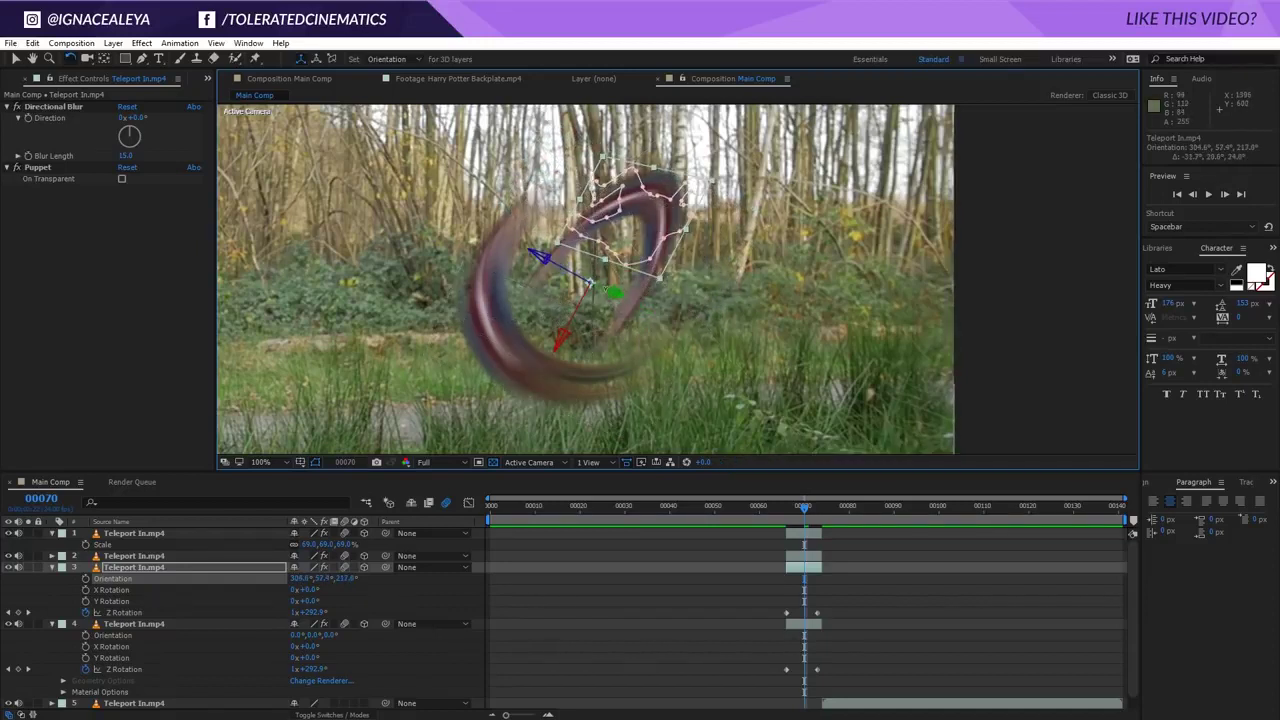
drag(710, 186, 662, 283)
Limit the preview range to frames 61–84 and play the swirl.
click(858, 552)
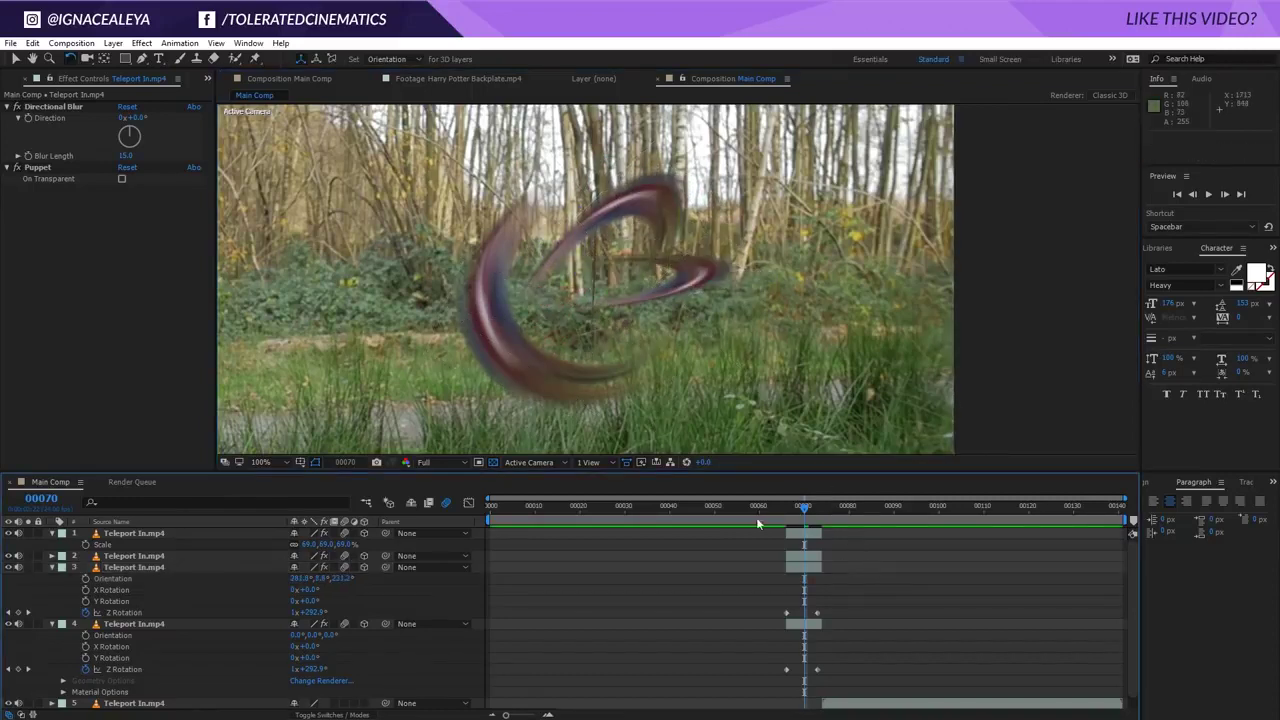
click(765, 505)
key(b)
key(space)
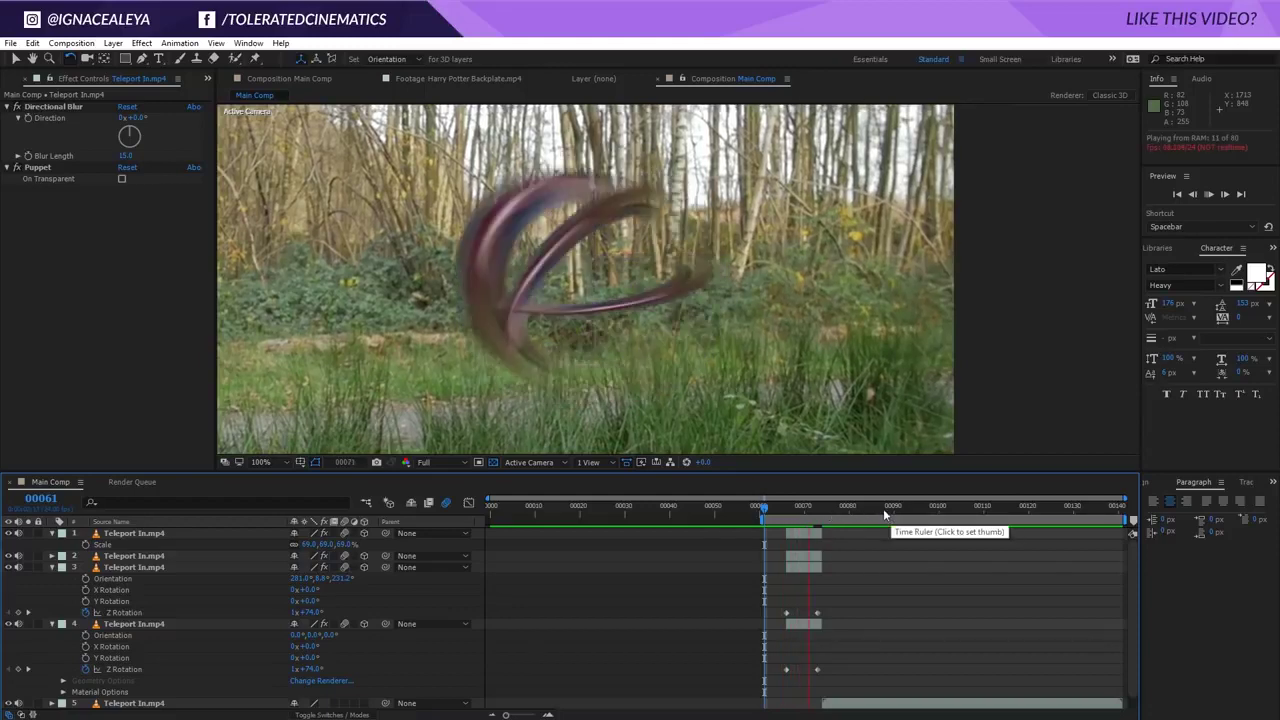
click(868, 506)
key(n)
key(space)
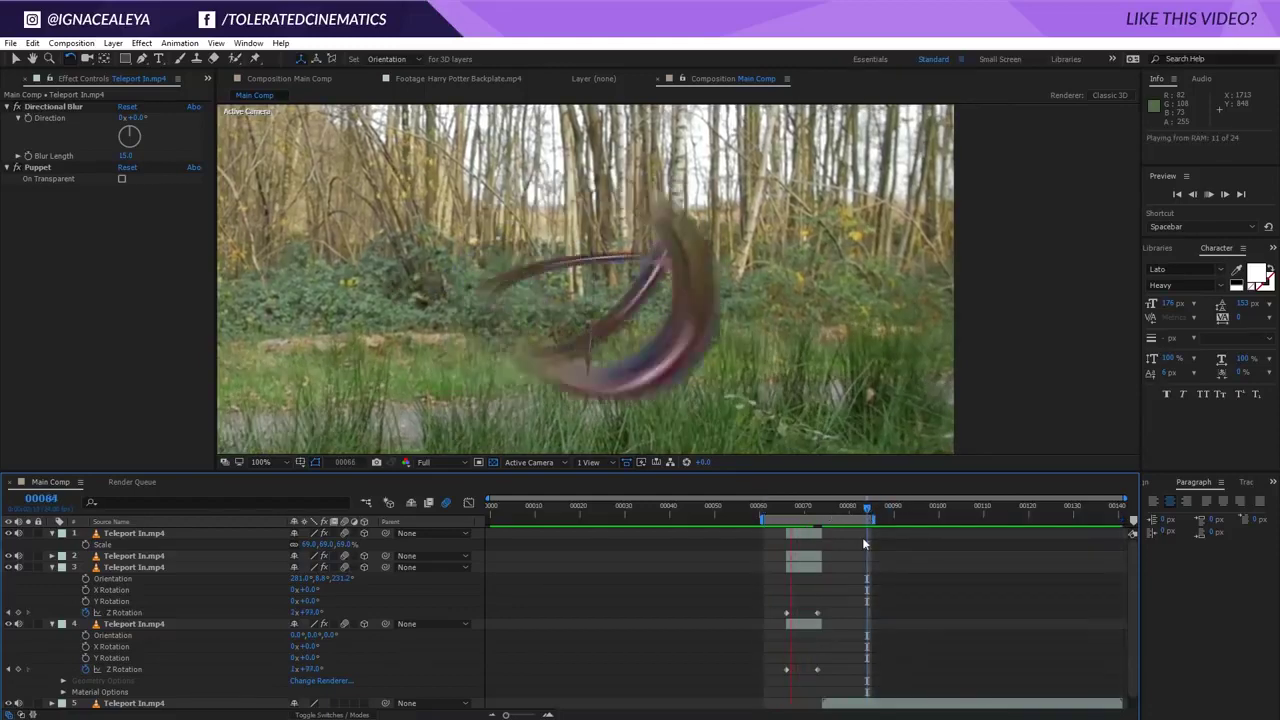
At frame 72, re-angle the top teleport duplicate slightly in 3D.
click(808, 506)
drag(808, 504, 814, 505)
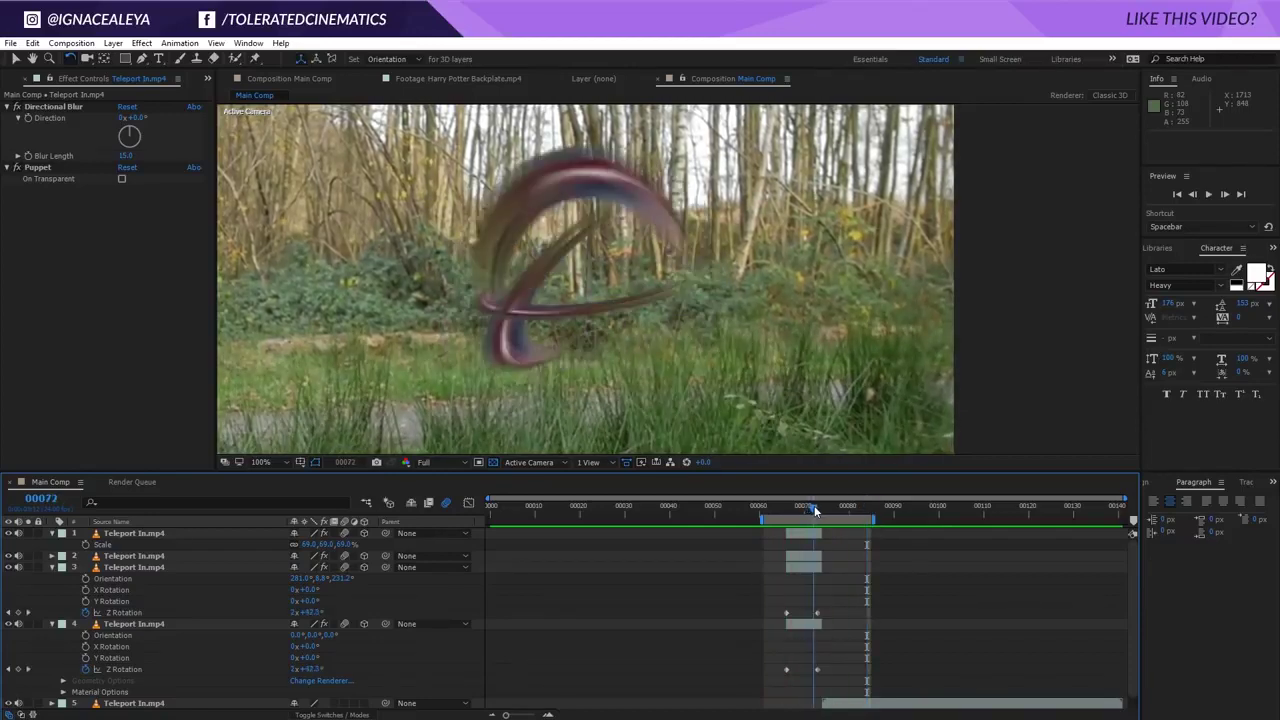
key(v)
click(585, 281)
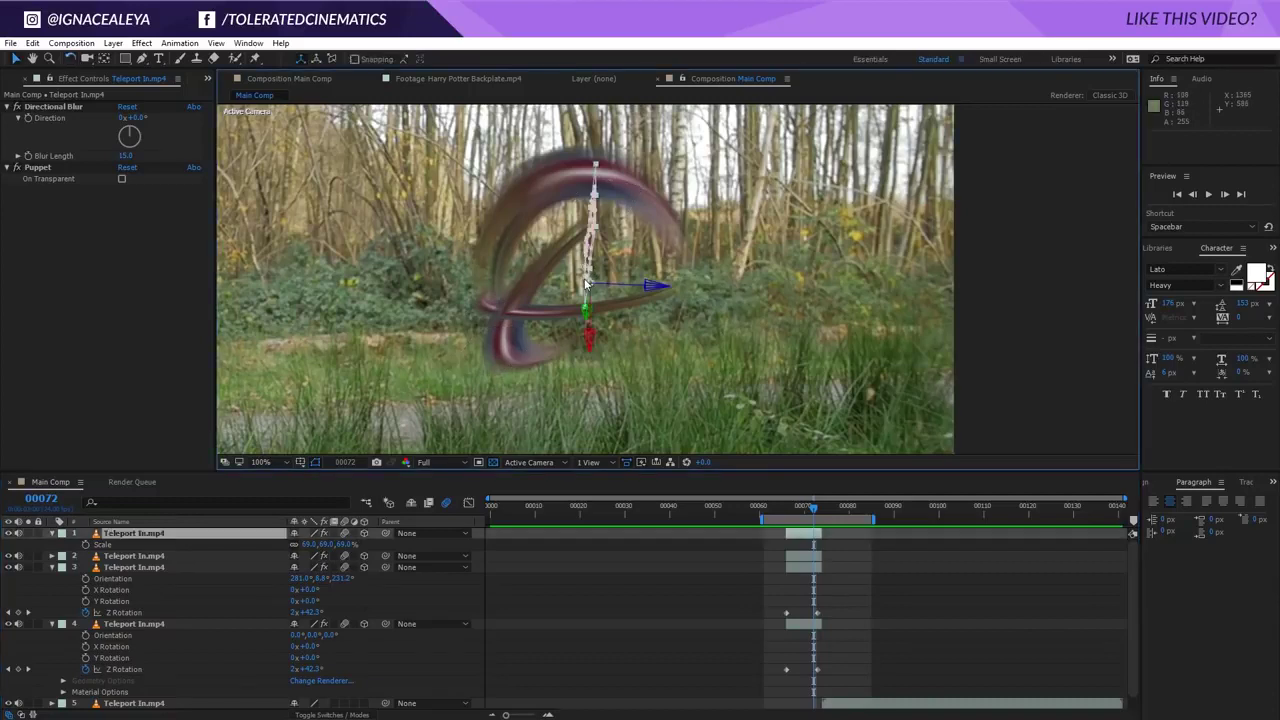
drag(588, 283, 611, 339)
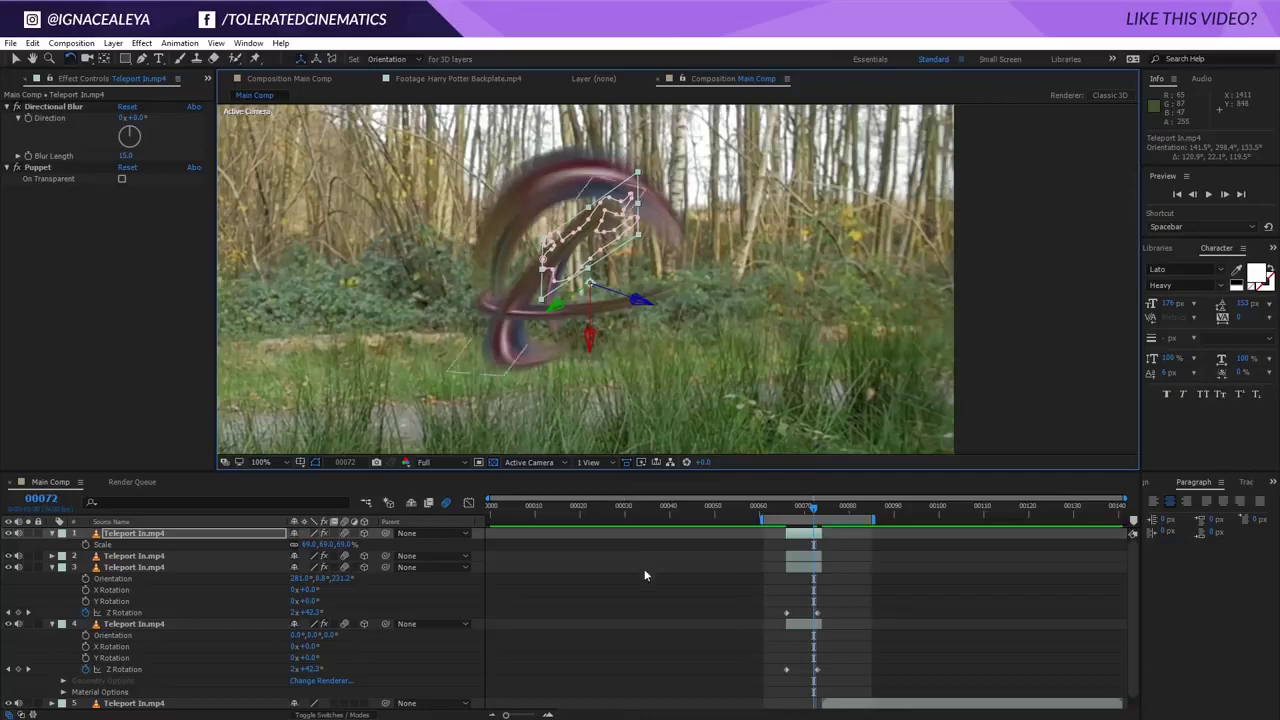
key(v)
click(644, 615)
Preview the swirl again, then select the fourth teleport duplicate.
key(space)
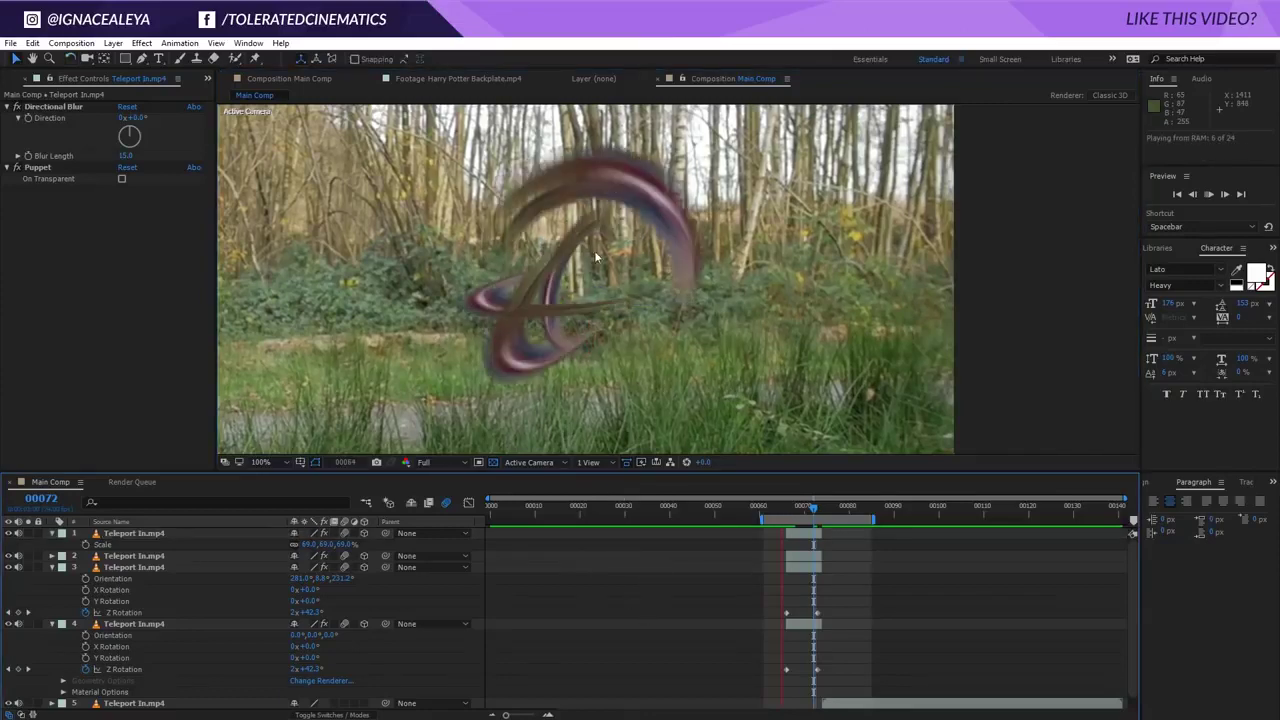
click(809, 508)
click(804, 624)
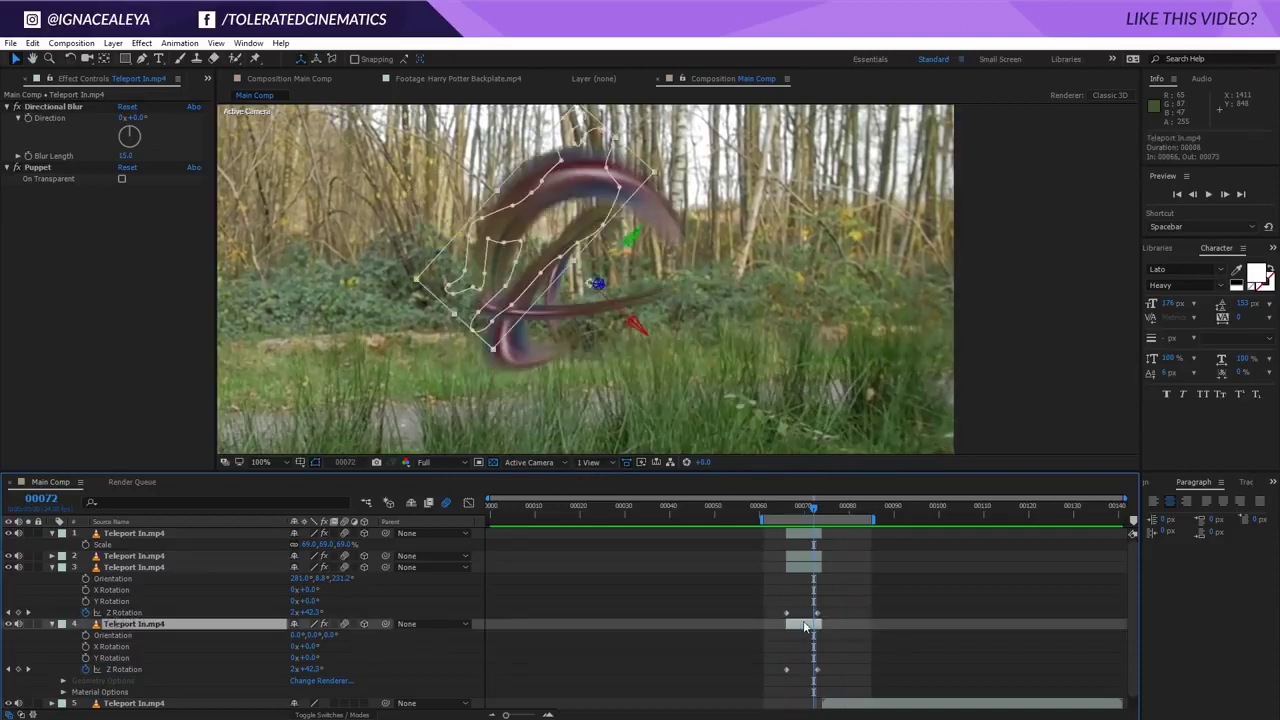
Select all four duplicates at frame 73 and nudge their keyframes earlier.
shift+click(800, 536)
drag(814, 514, 822, 522)
click(562, 384)
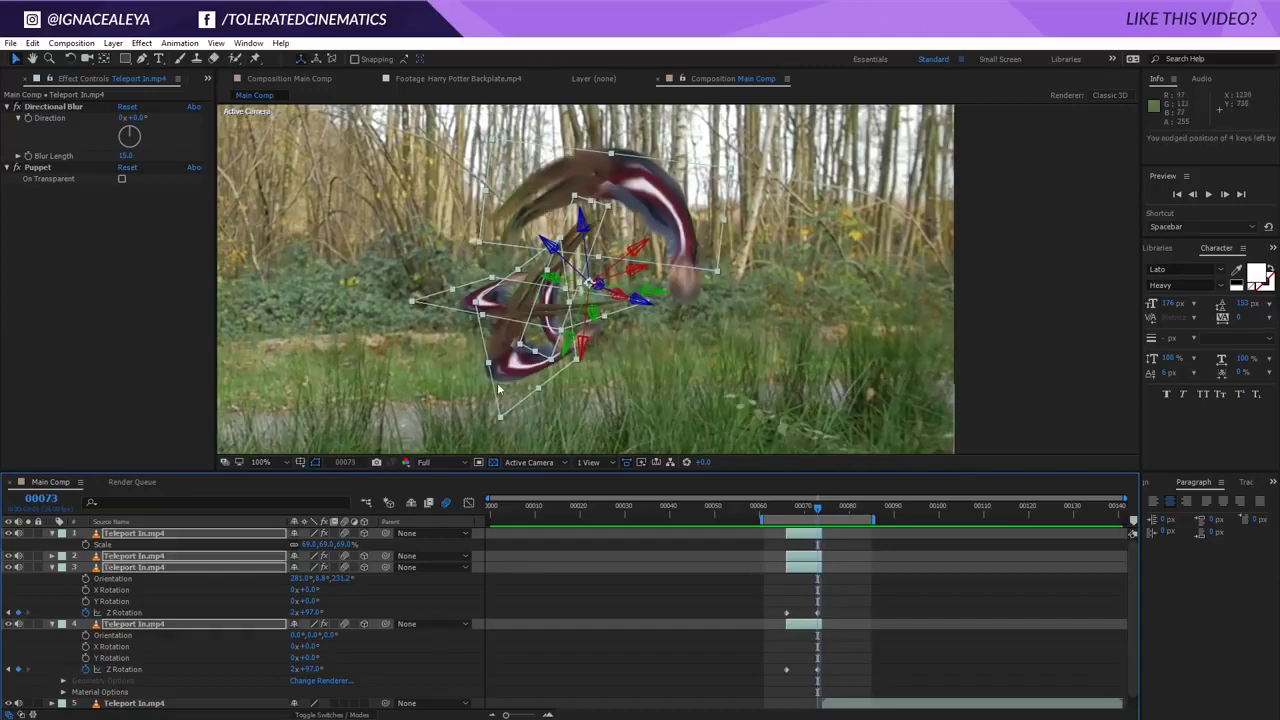
key(Left)
key(Left)
key(Left)
key(Left)
key(Left)
key(shift+Left)
key(shift+Left)
key(shift+Left)
key(shift+Left)
key(shift+Left)
key(shift+Left)
key(shift+Left)
key(shift+Left)
key(shift+Left)
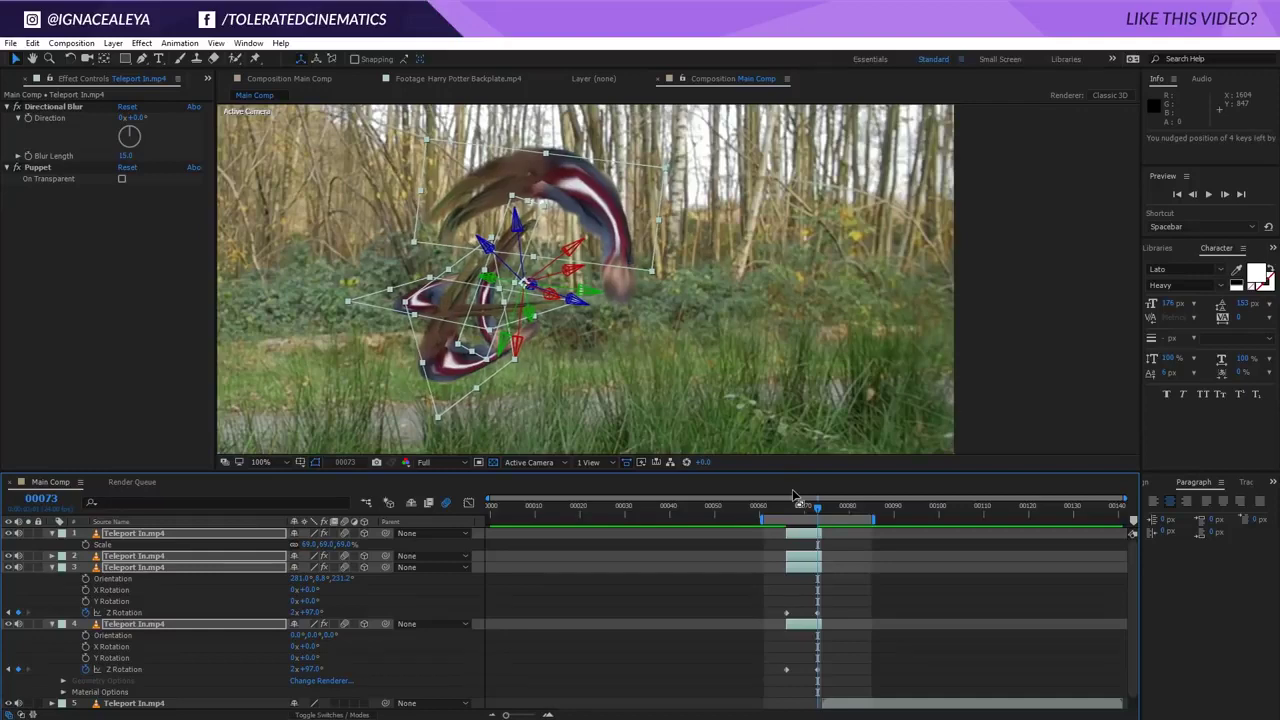
Check neighbouring frames, nudge the keyframes one more frame earlier, and preview the teleport.
key(Page_Down)
key(Page_Down)
key(Page_Up)
key(Page_Up)
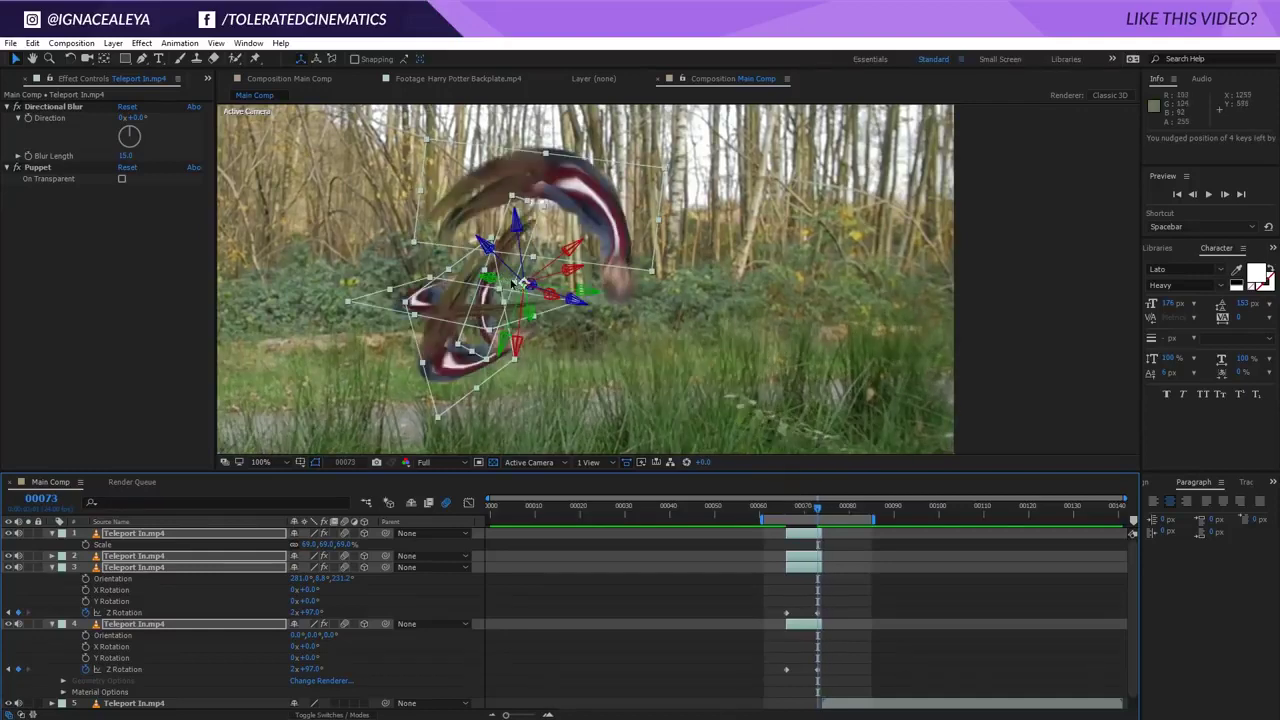
key(shift+Left)
key(shift+Left)
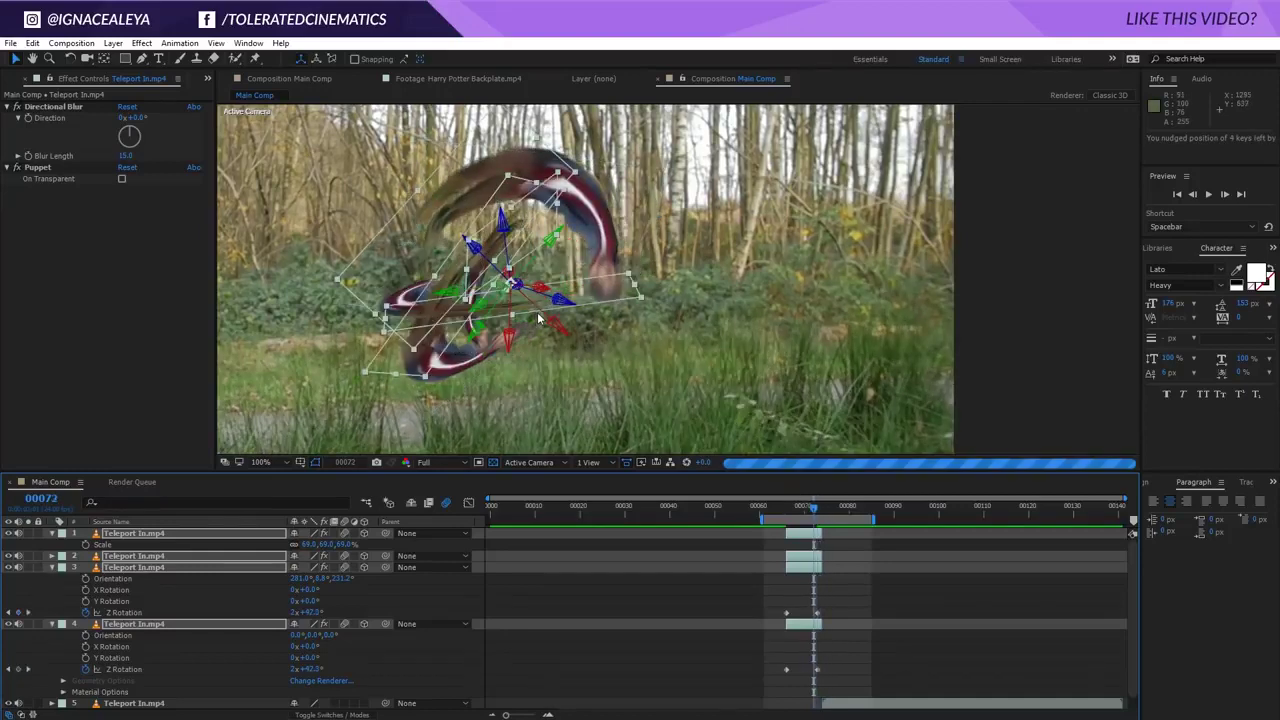
key(Page_Down)
key(space)
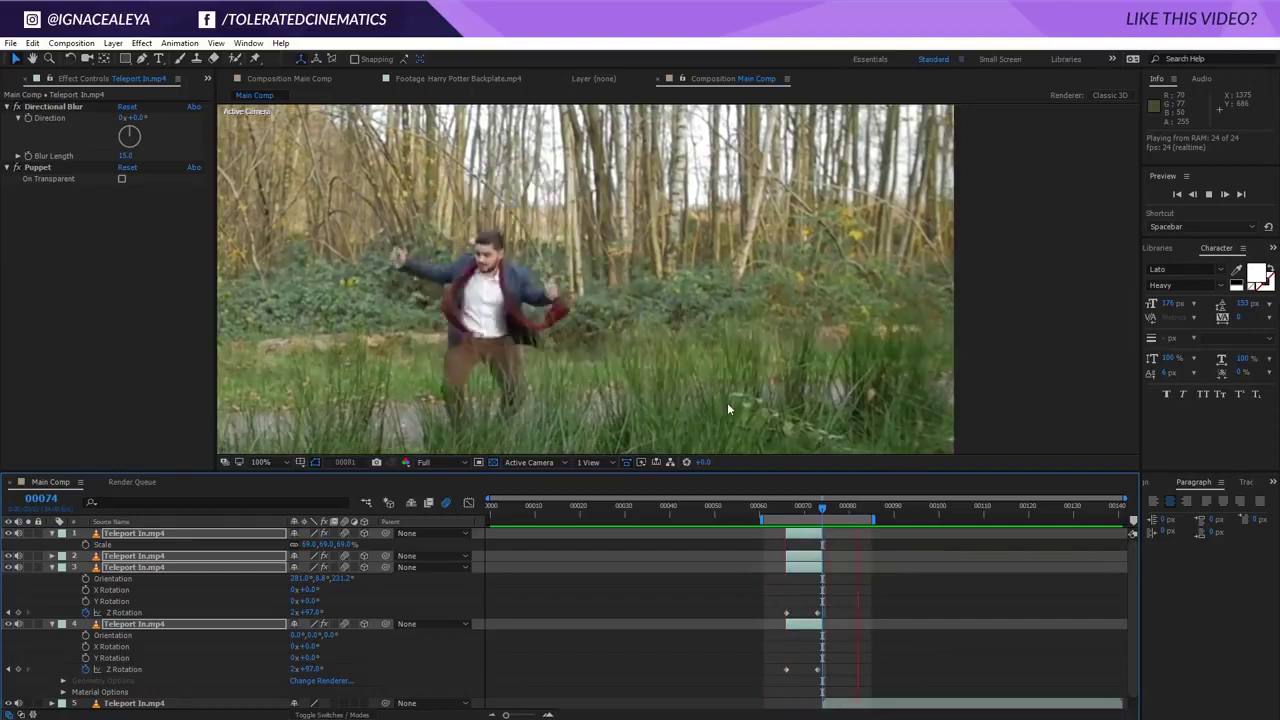
Return to frame 67 and collapse the properties of layers 1, 3 and 4.
click(811, 510)
drag(811, 510, 791, 510)
click(850, 572)
click(59, 536)
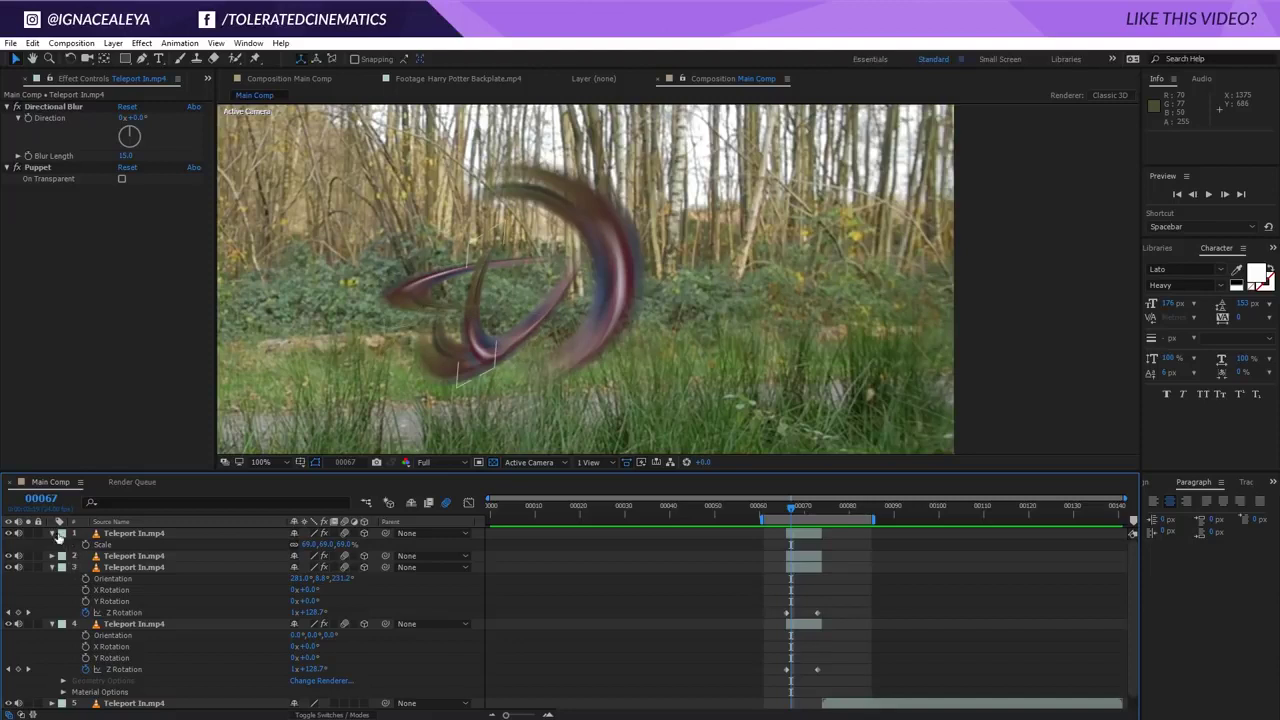
click(53, 534)
click(58, 556)
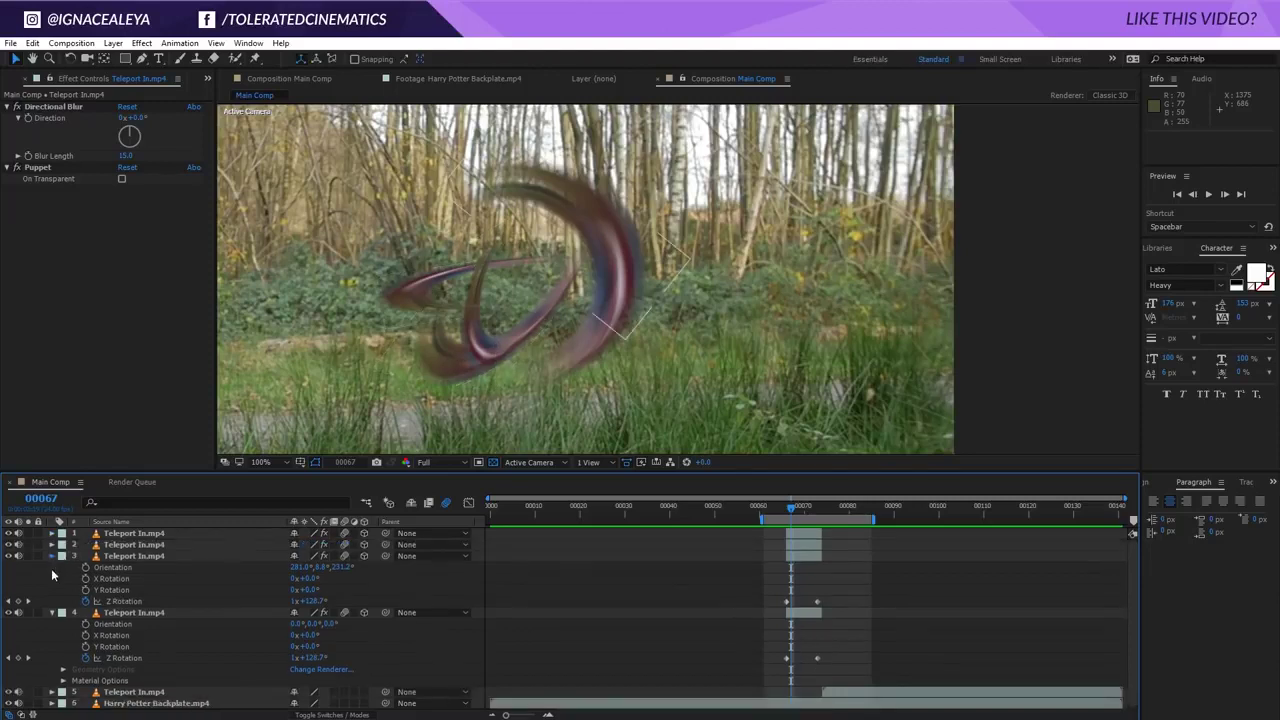
click(51, 556)
click(50, 568)
click(836, 578)
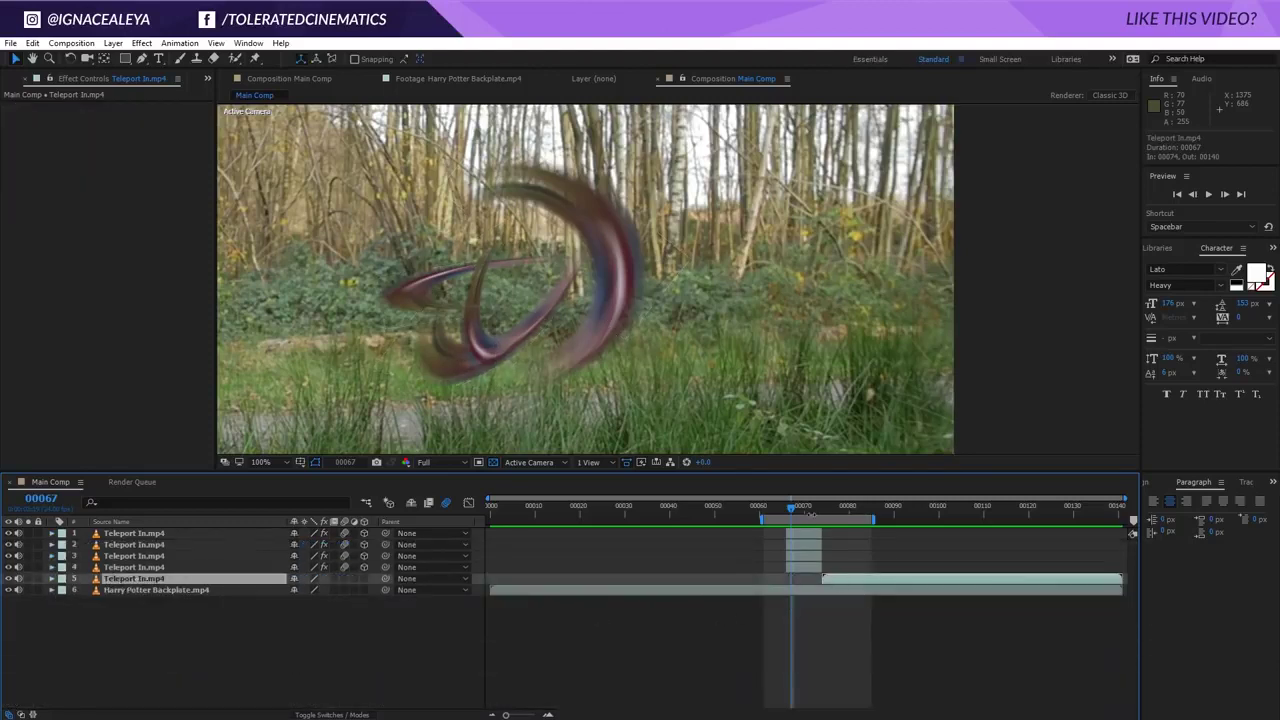
drag(830, 508, 789, 520)
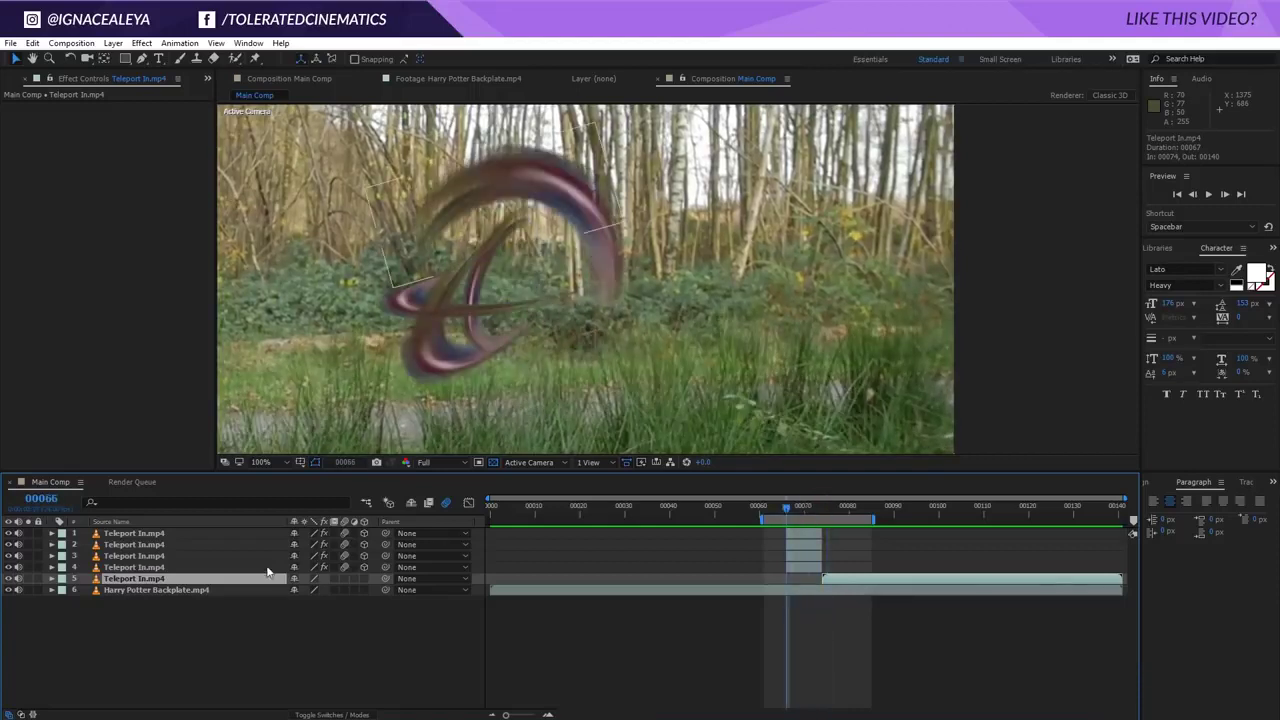
Keyframe layer 4's Scale at 0% on frame 66 and 100% on frame 69.
click(140, 567)
key(s)
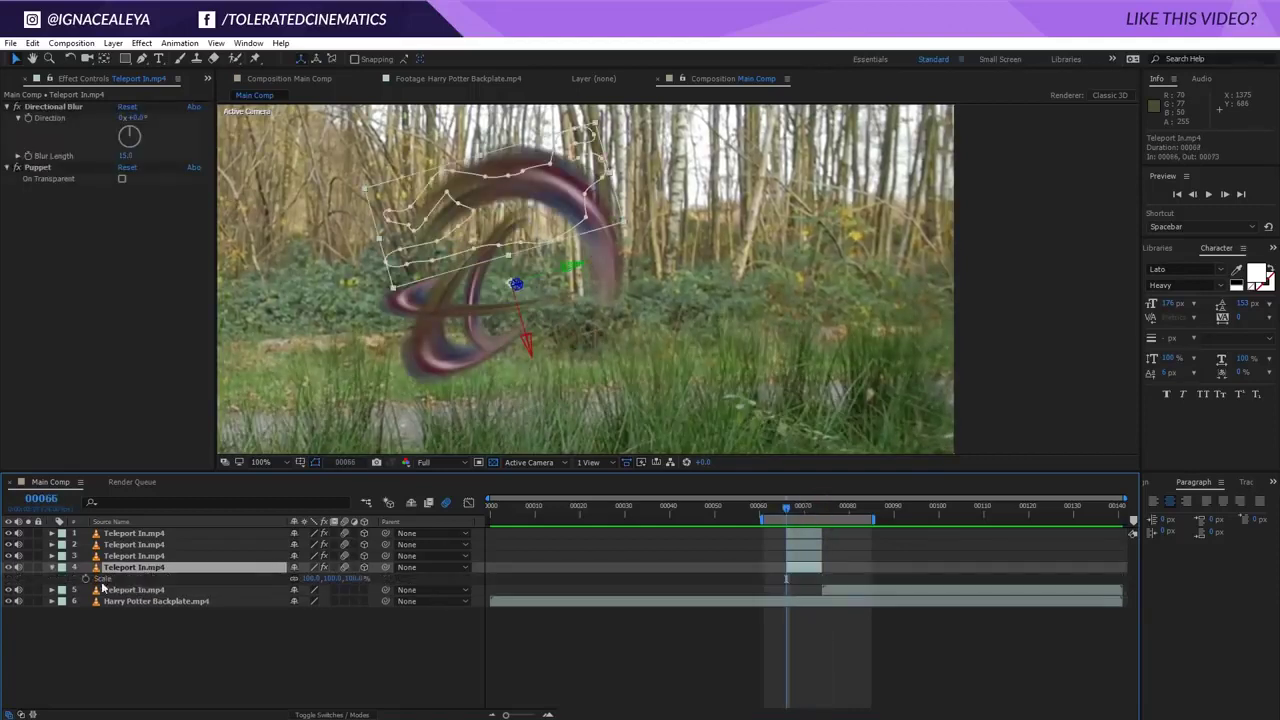
click(86, 579)
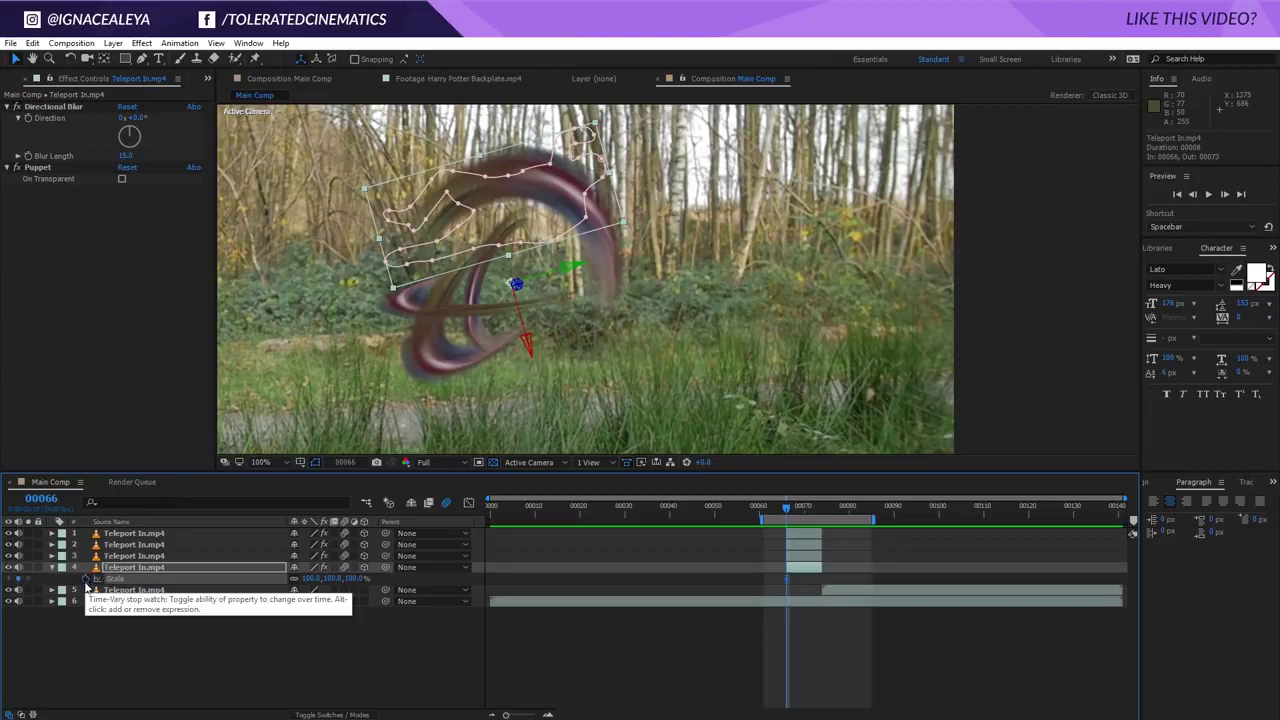
key(Page_Down)
key(Page_Down)
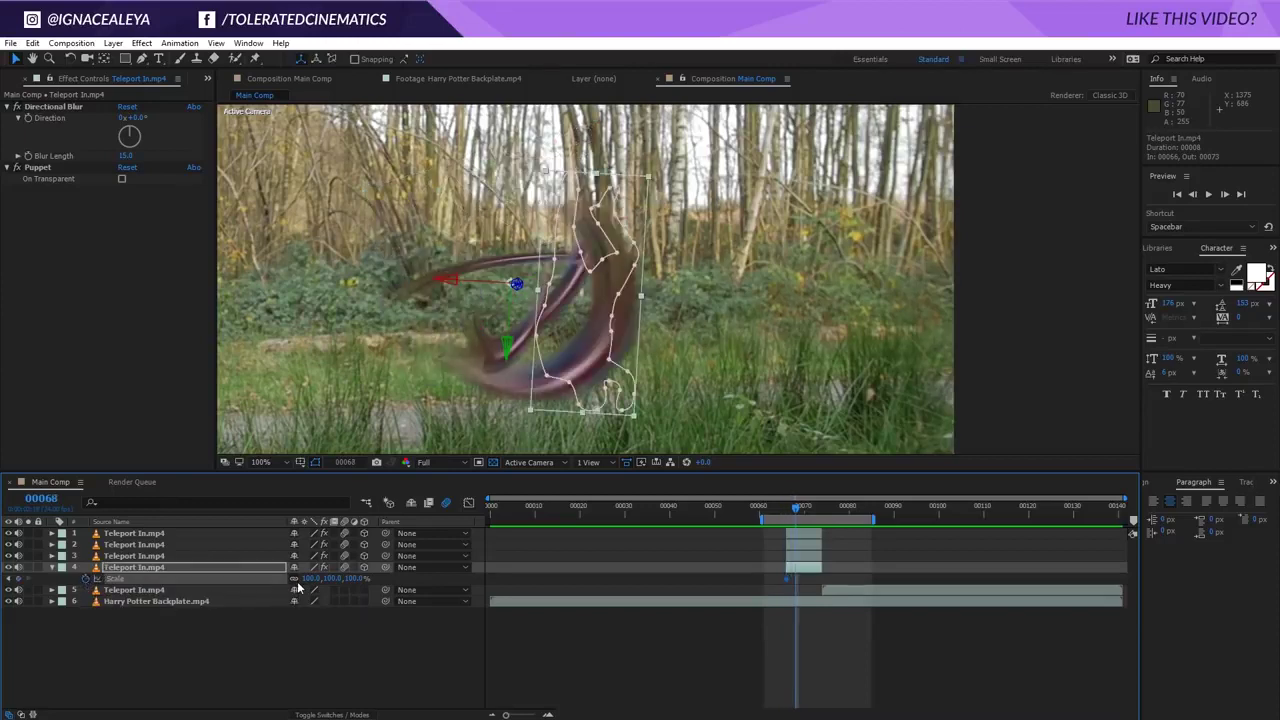
key(Page_Down)
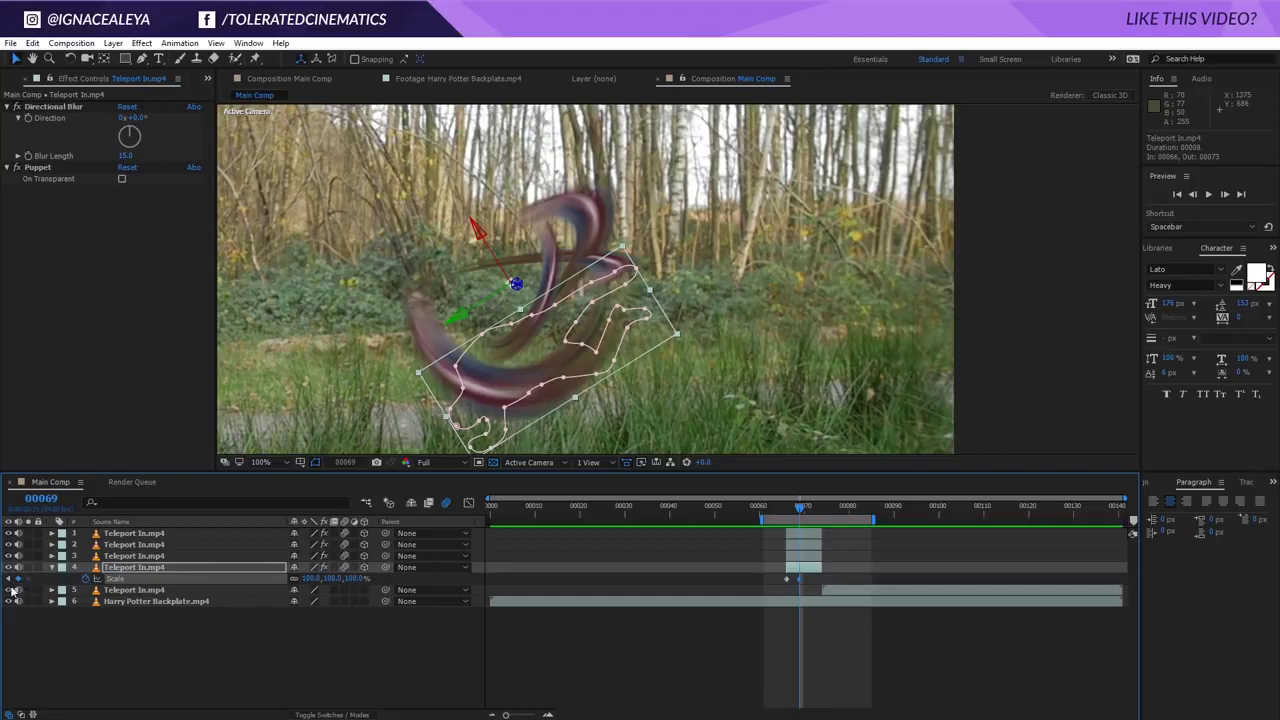
click(9, 579)
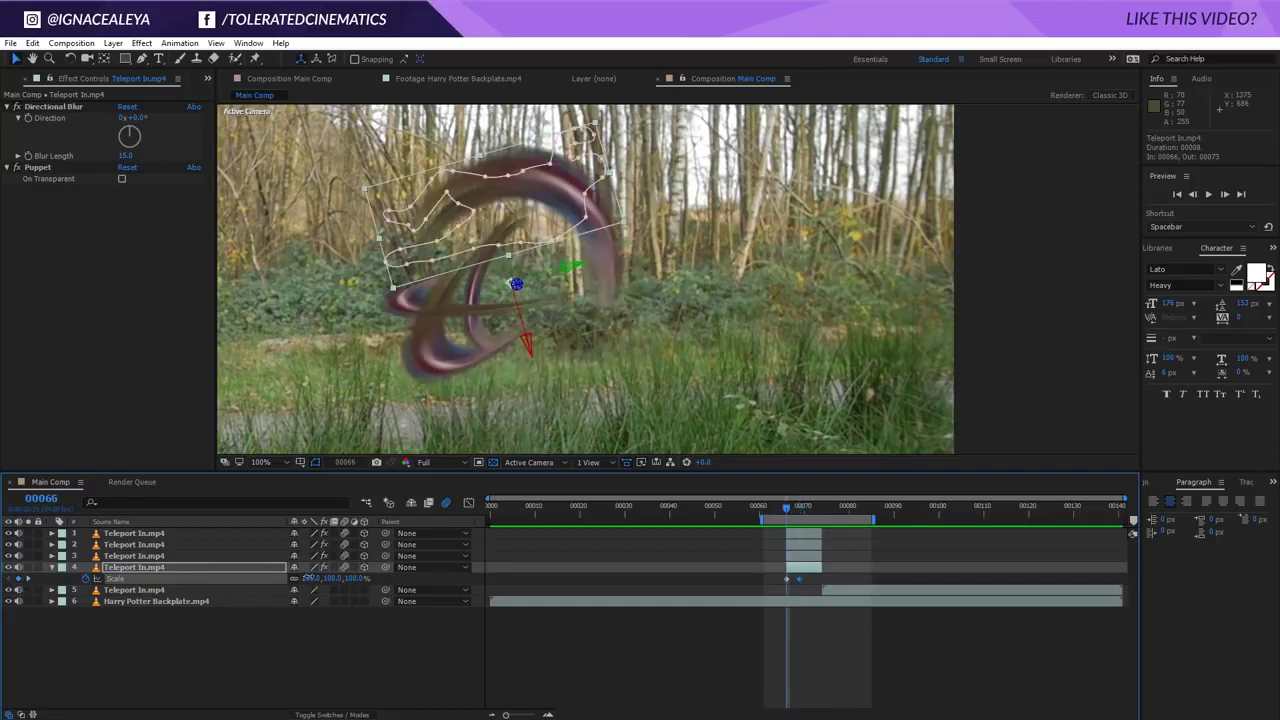
drag(305, 578, 340, 578)
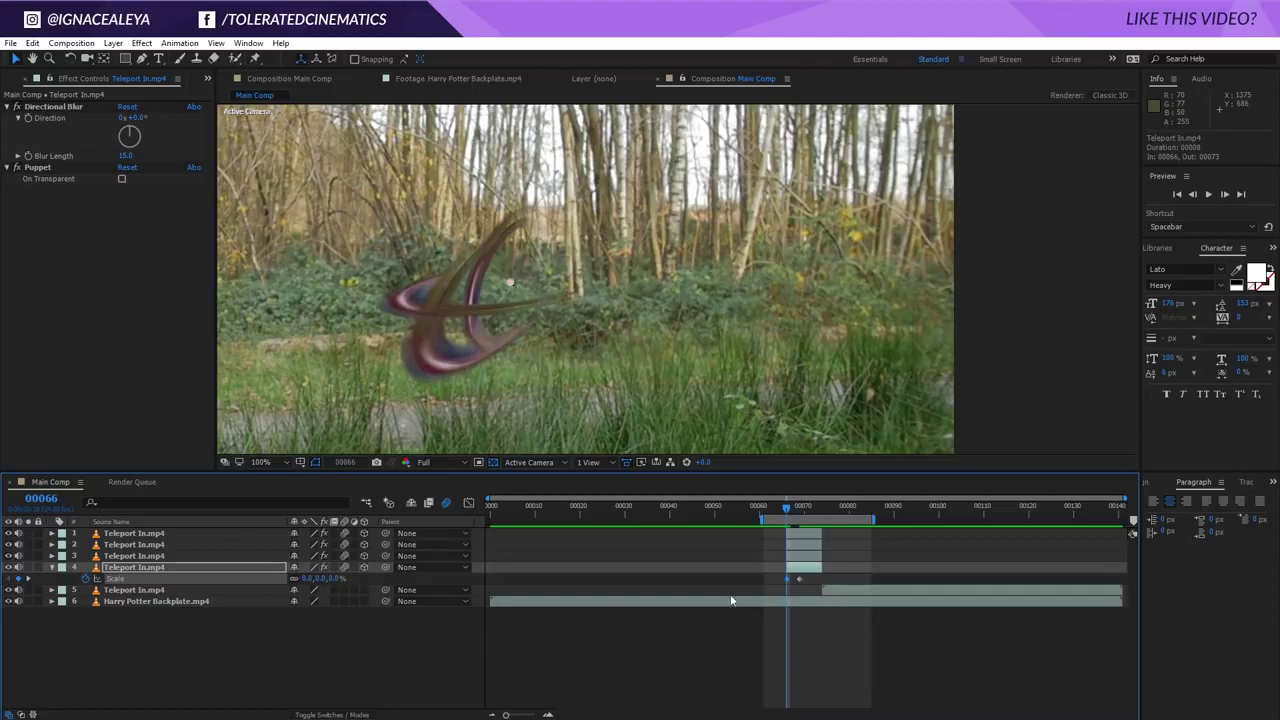
Apply Easy Ease to layer 4's Scale keyframes and paste them onto layers 1–3.
drag(770, 590, 809, 578)
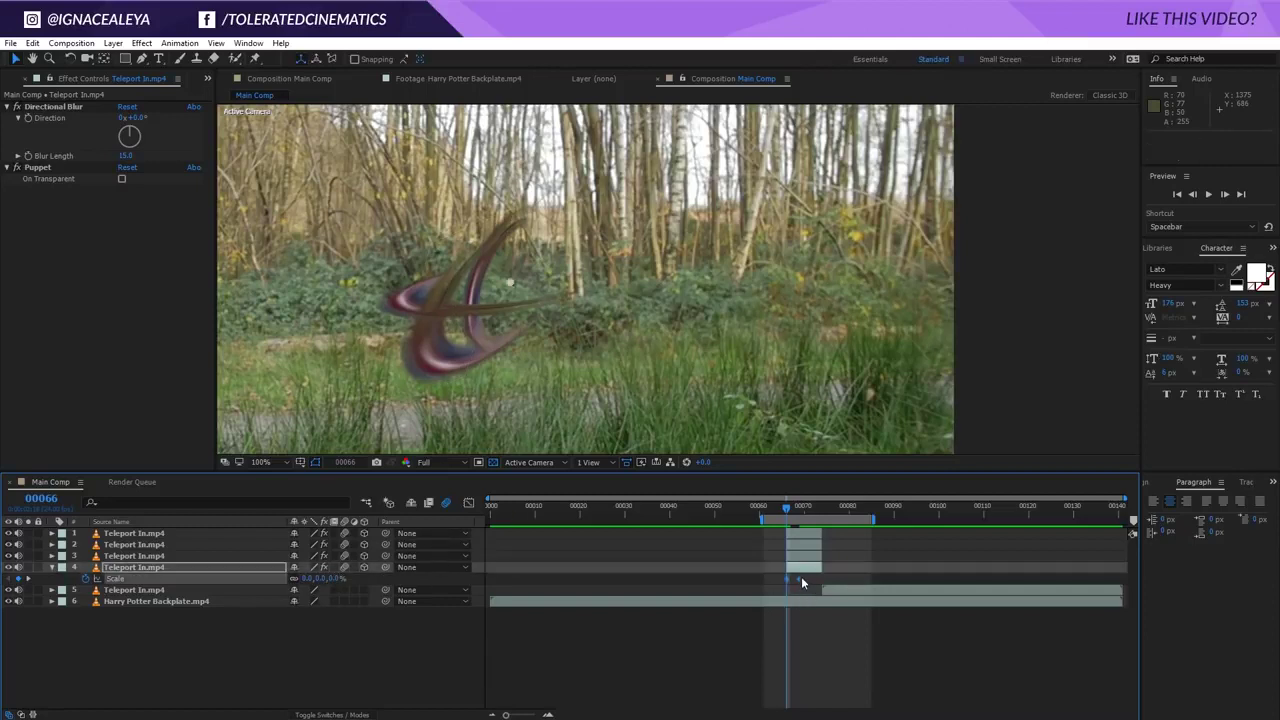
right_click(799, 577)
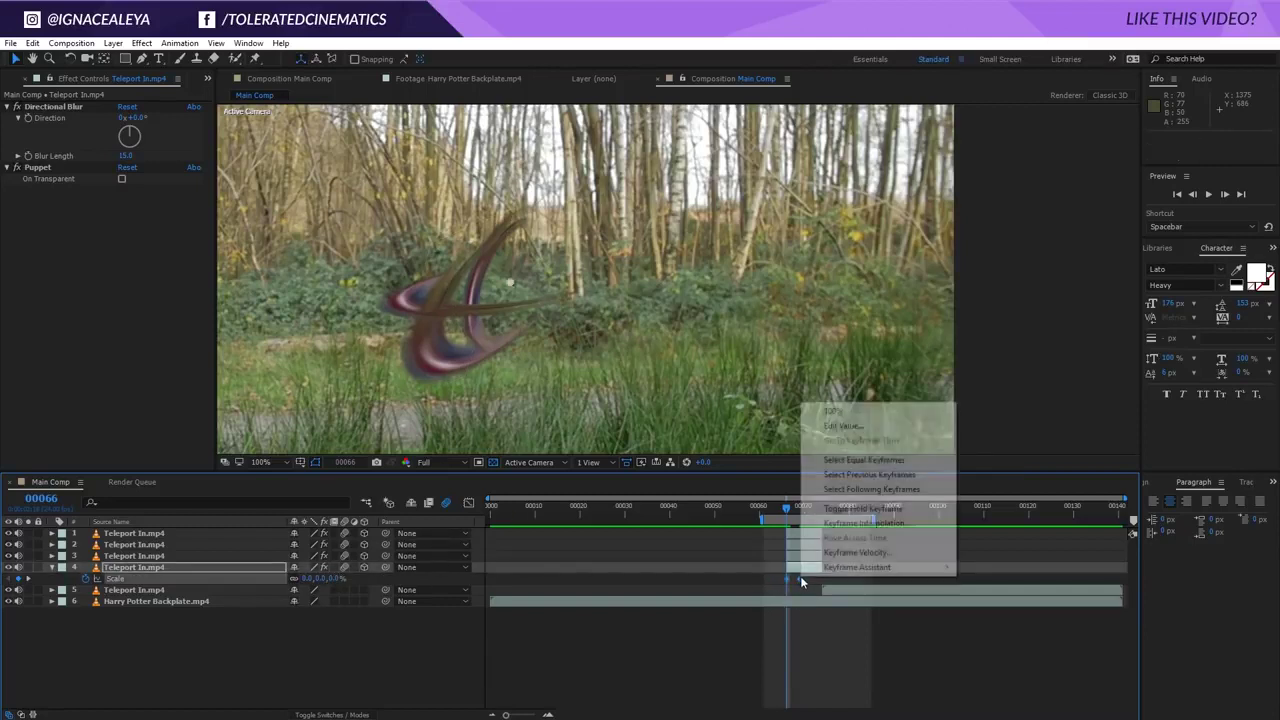
mouse_move(857, 567)
click(677, 597)
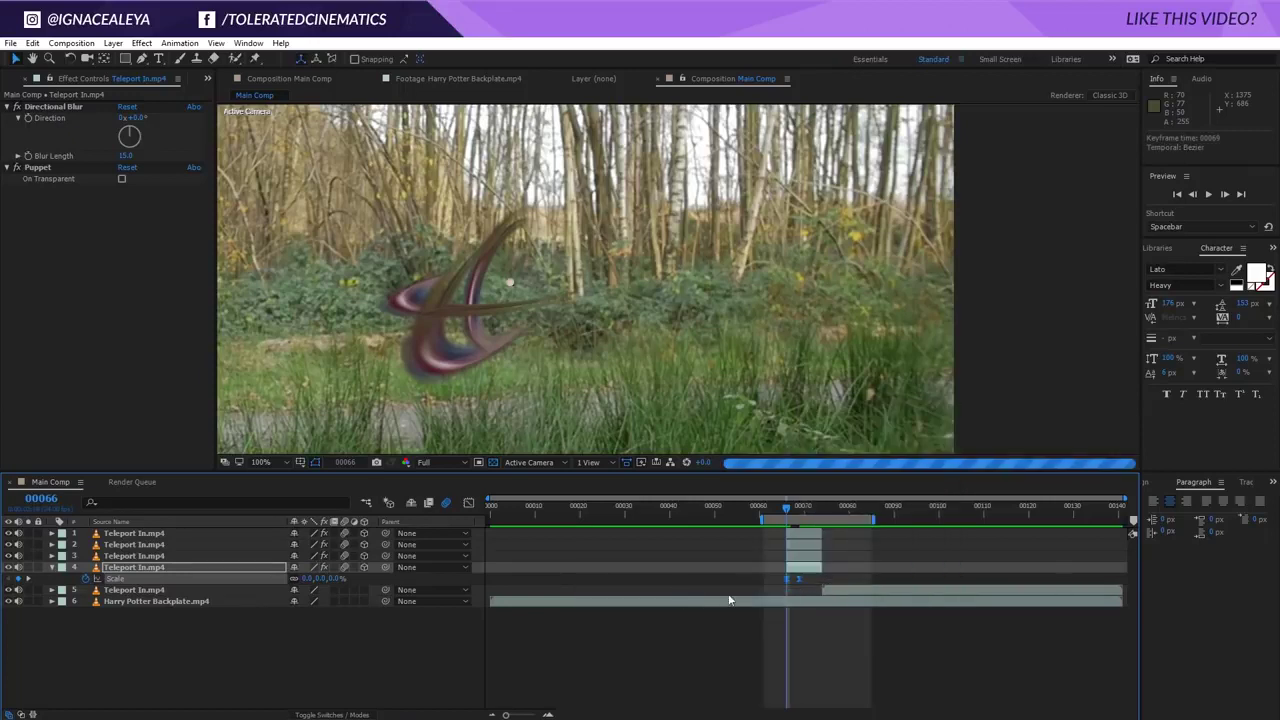
drag(795, 594, 794, 535)
key(ctrl+v)
key(u)
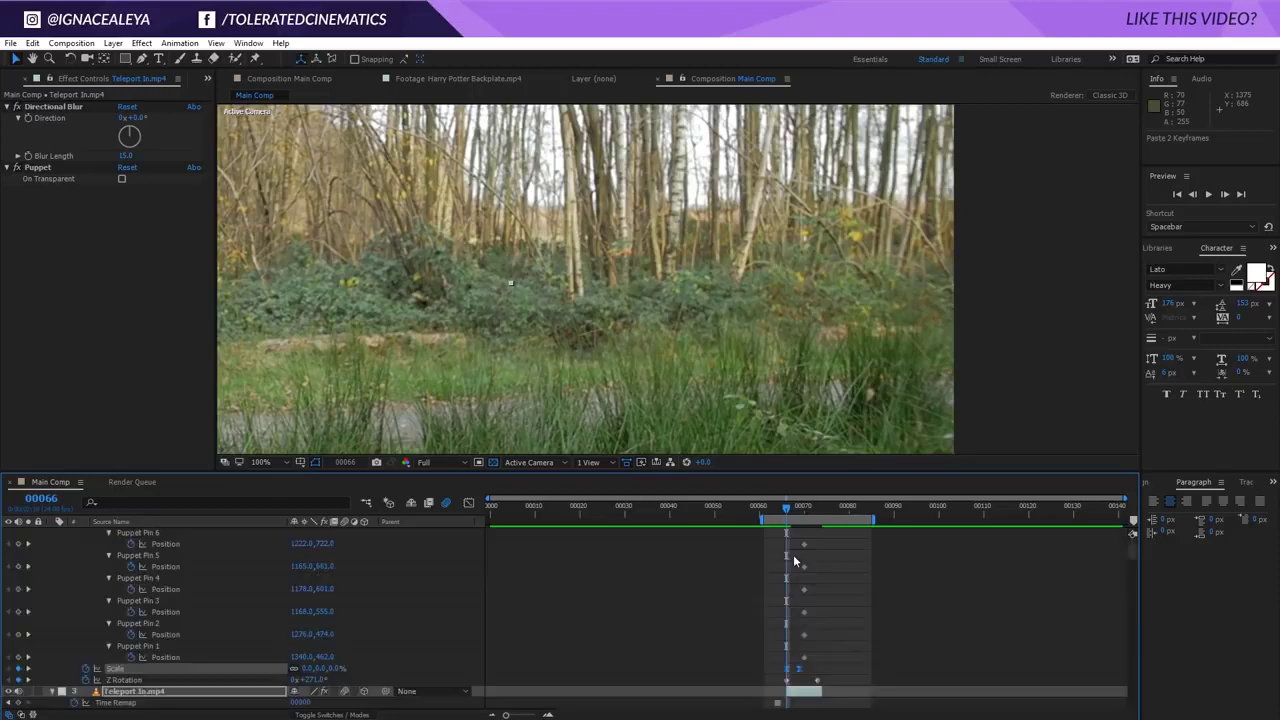
key(u)
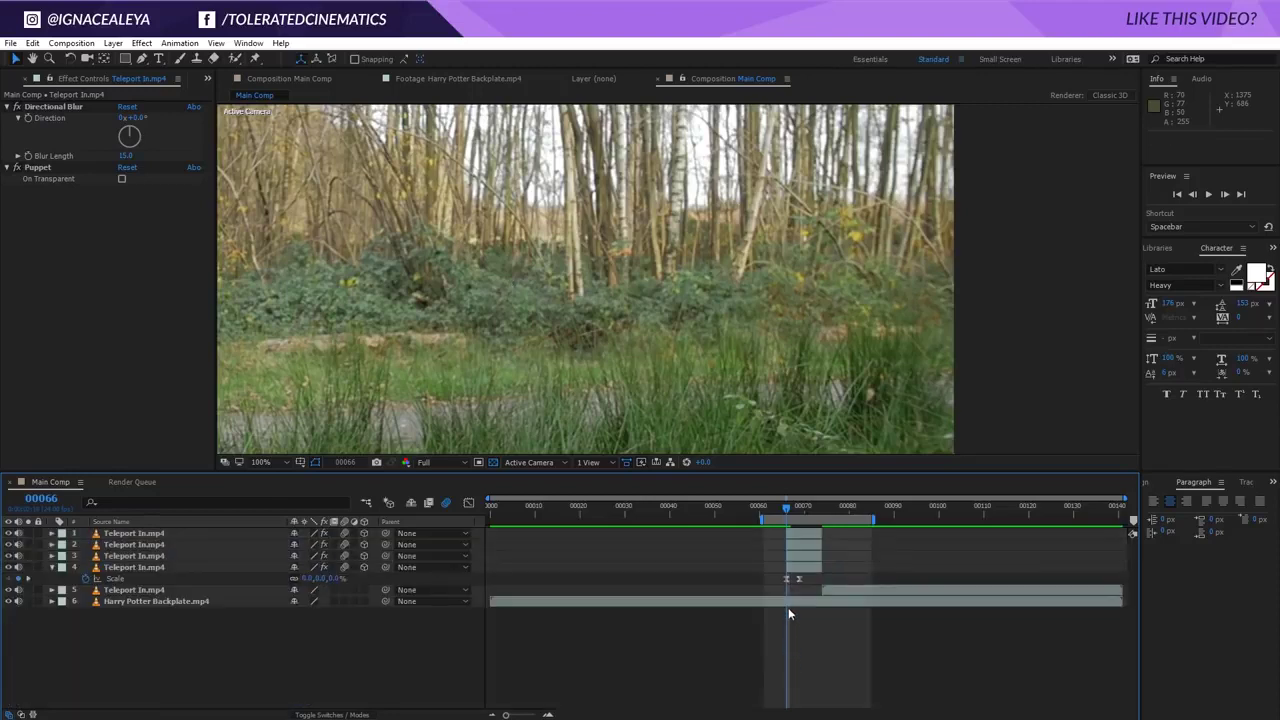
key(space)
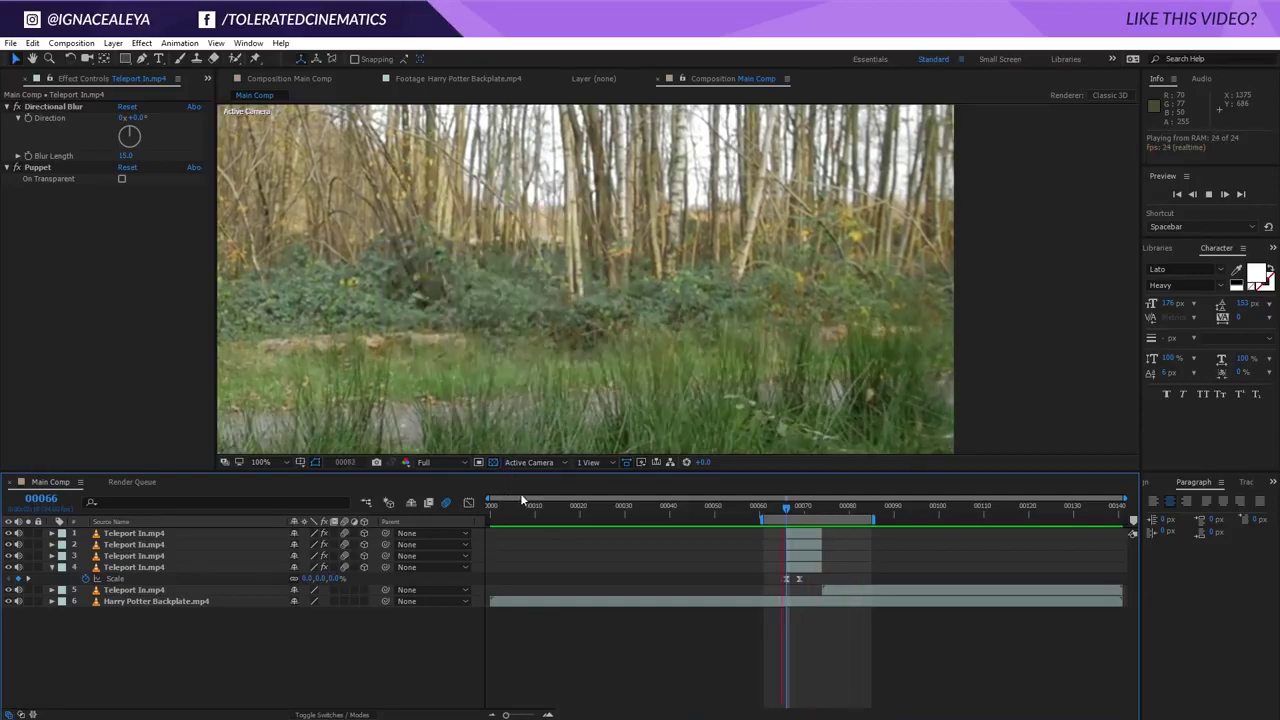
key(space)
drag(822, 508, 823, 536)
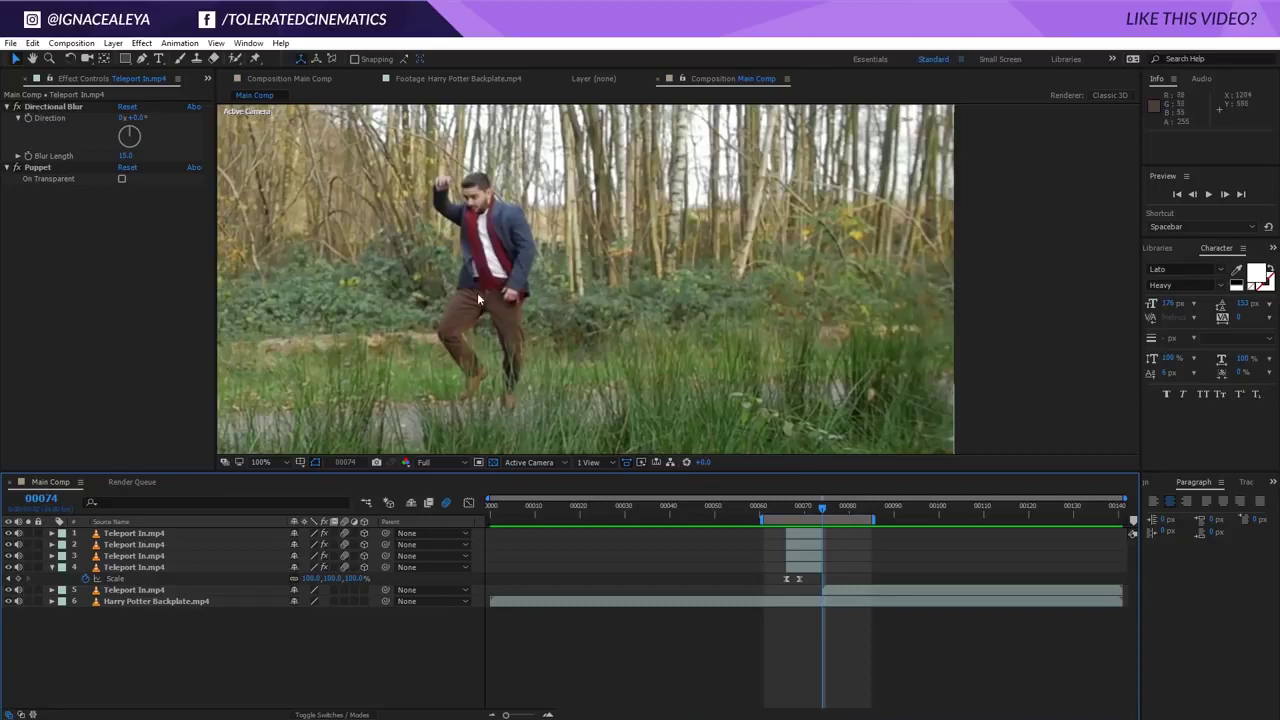
click(288, 461)
click(295, 490)
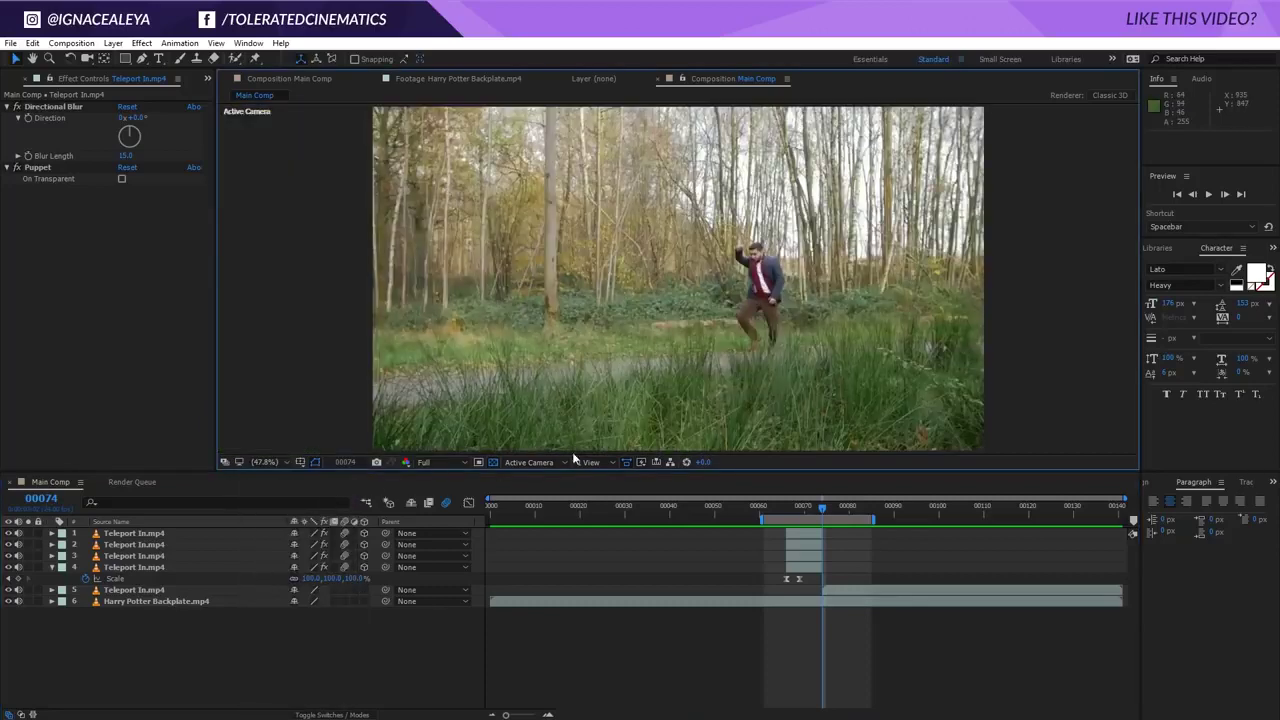
key(slash)
drag(822, 508, 808, 530)
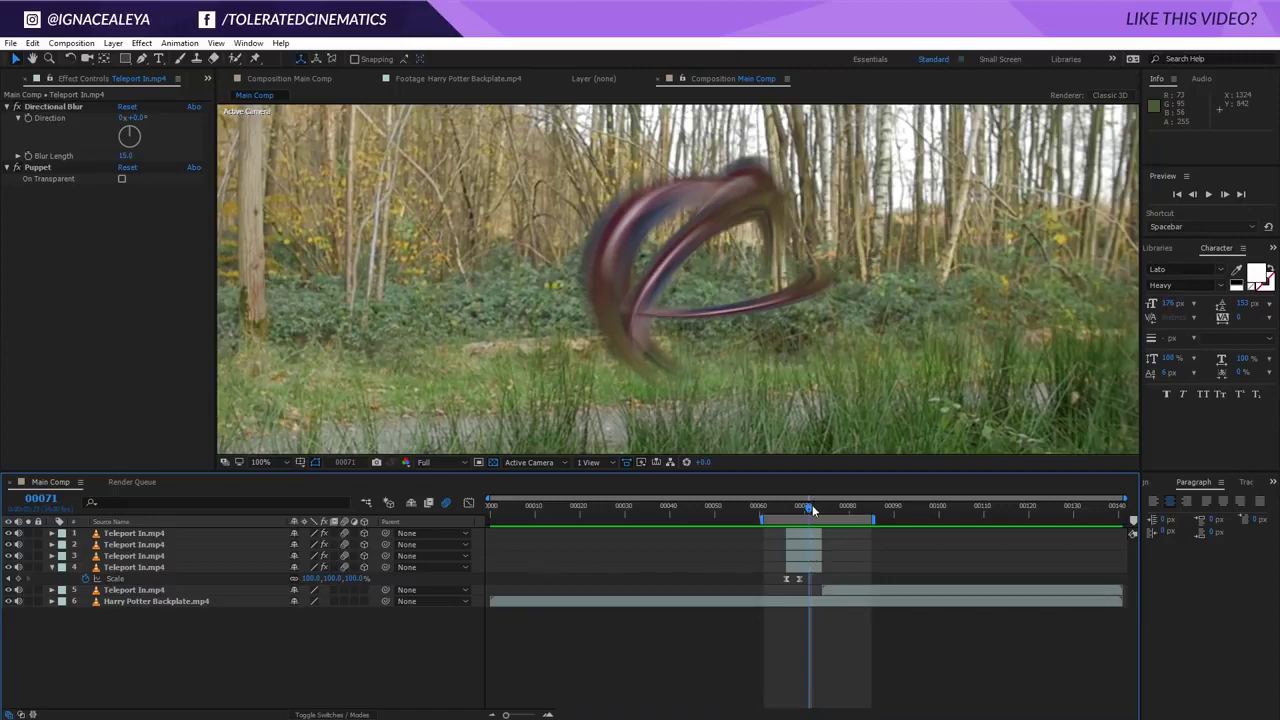
key(space)
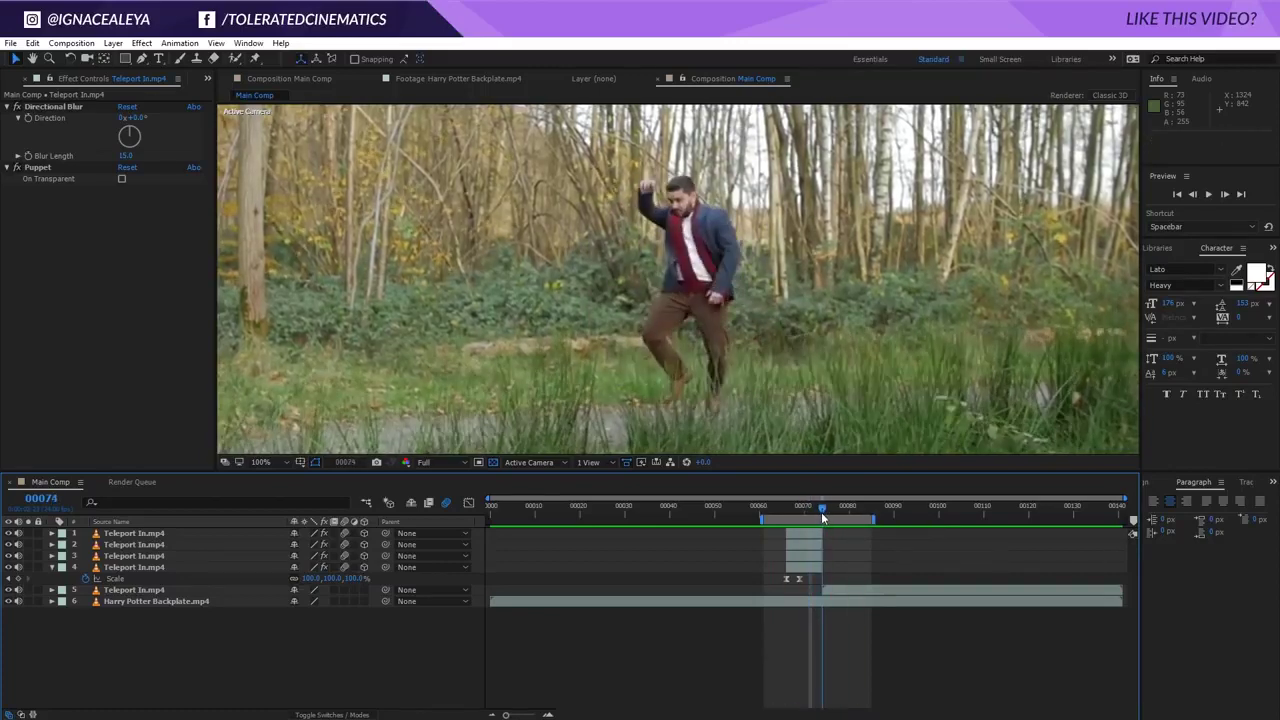
click(818, 506)
key(Page_Down)
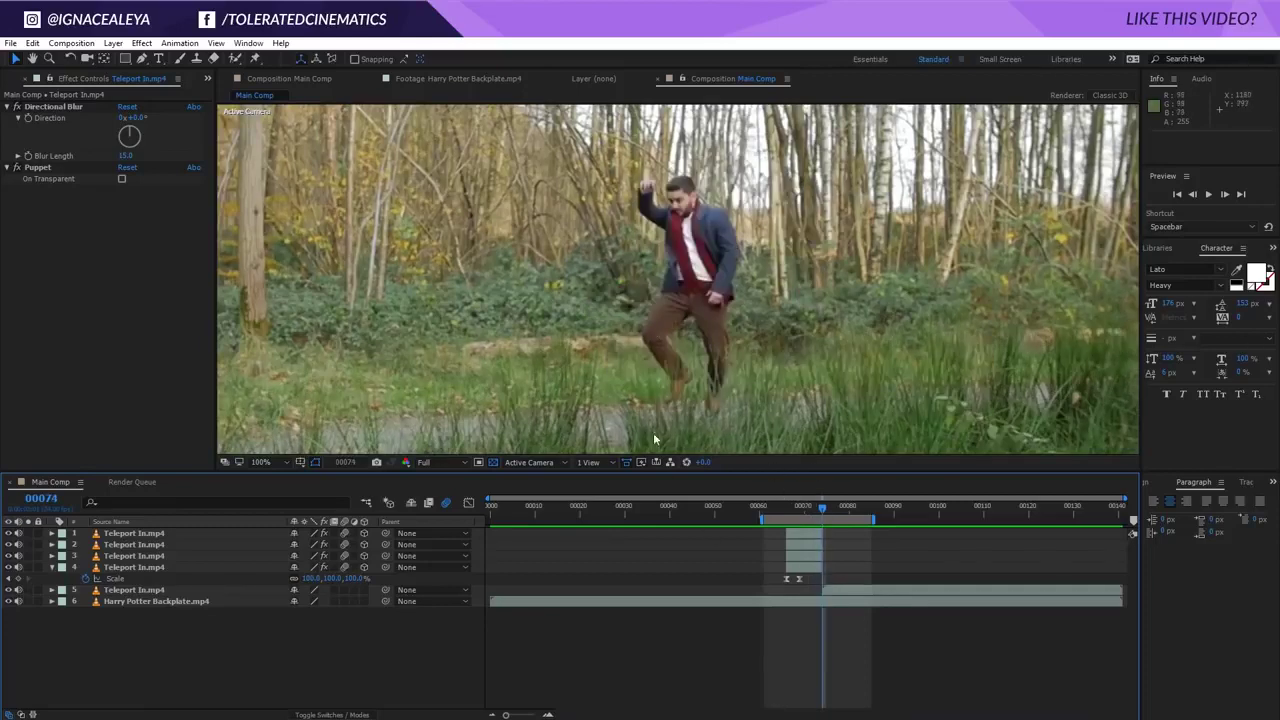
click(288, 461)
Select all six layers, including the Harry Potter Backplate, and pre-compose them as 'Teleport Comp'.
click(287, 494)
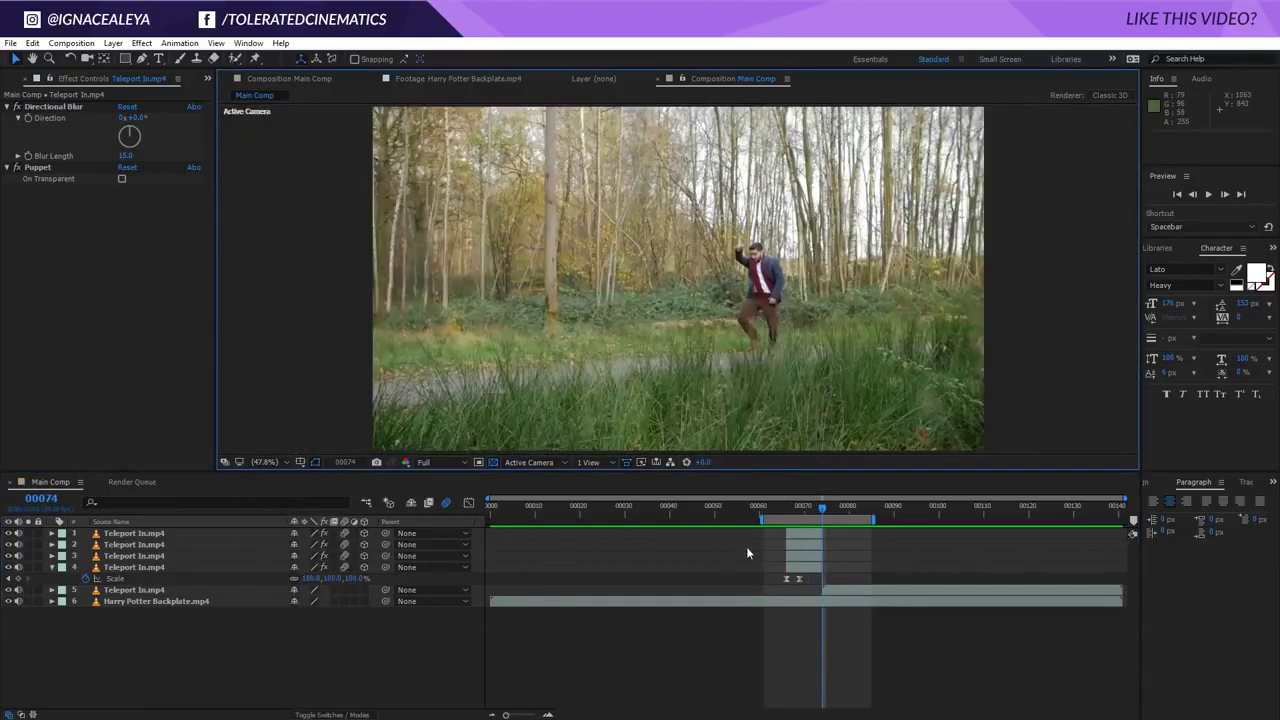
click(203, 598)
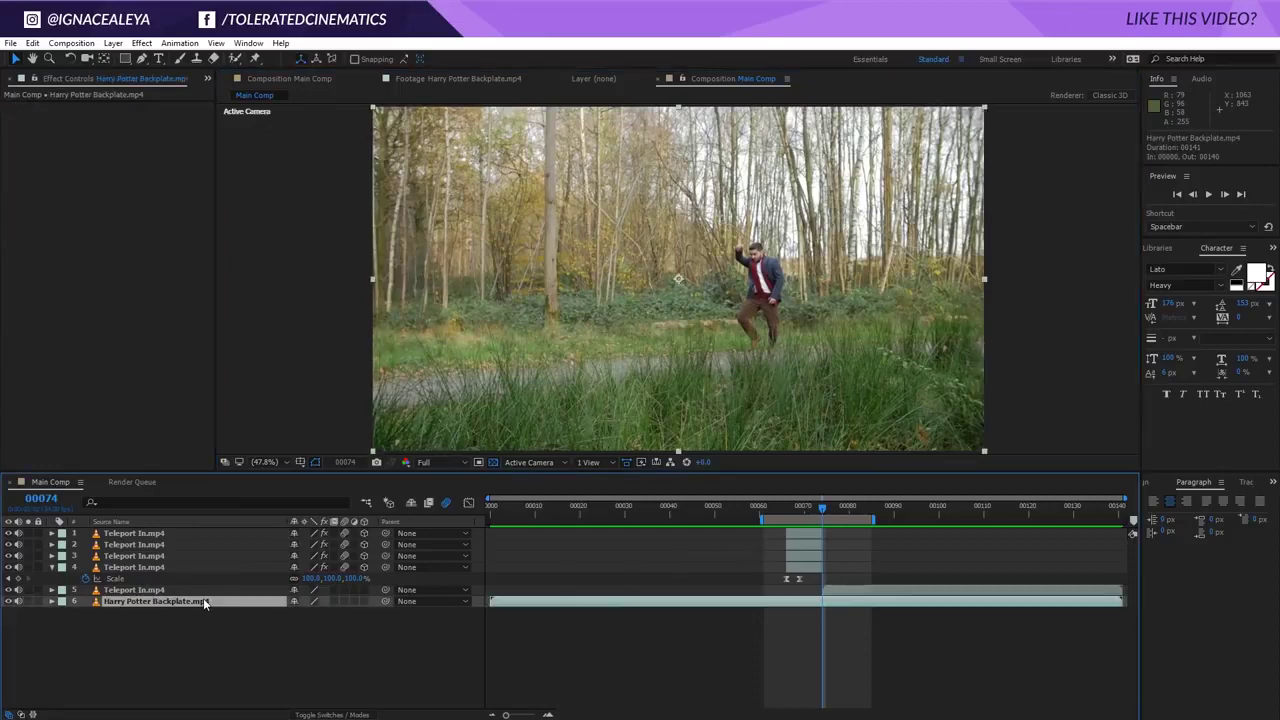
shift+click(150, 538)
click(113, 43)
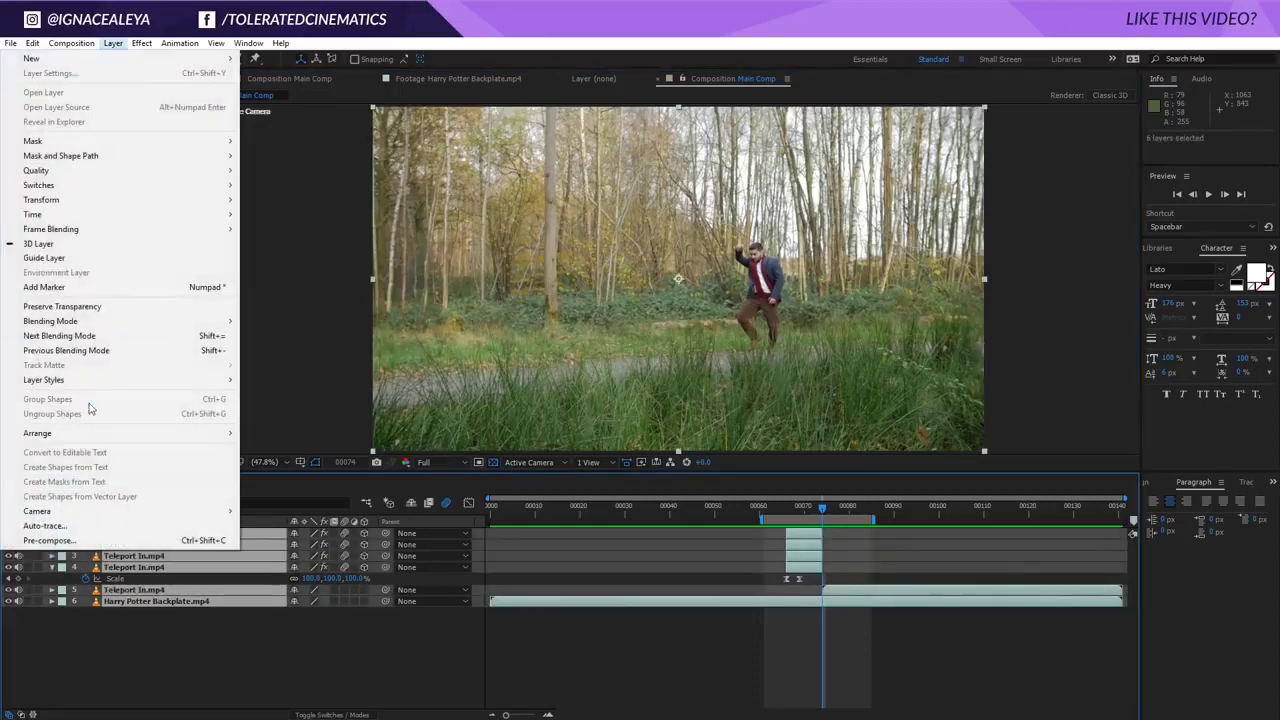
click(82, 540)
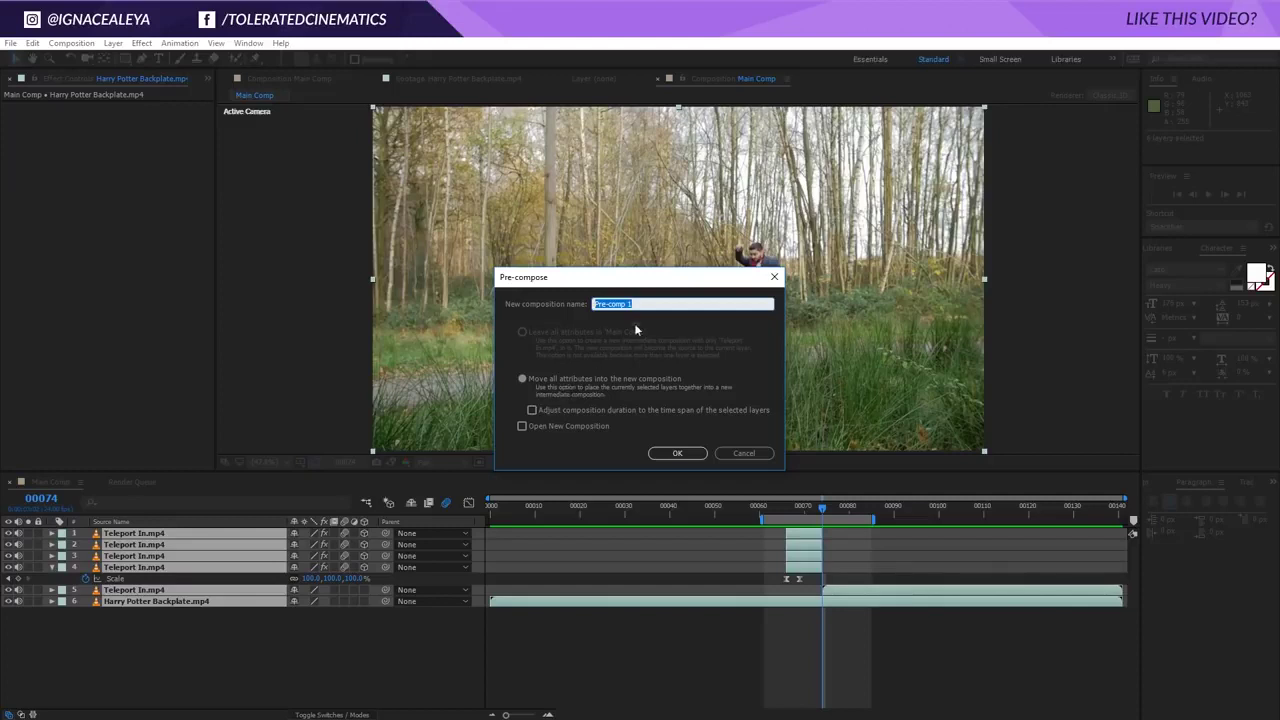
text(Compmp)
key(Return)
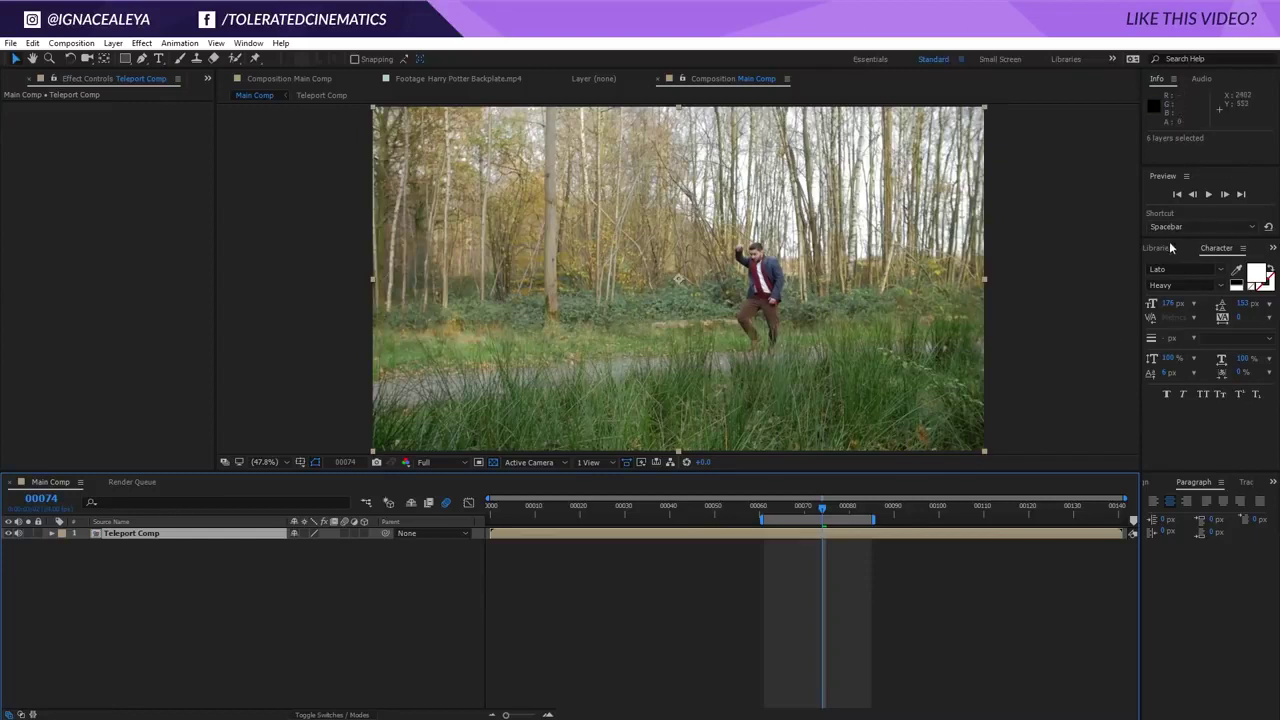
Find the saved Wiggle Preset in Effects & Presets and apply it to Teleport Comp.
click(1157, 247)
key(ctrl+5)
click(1193, 264)
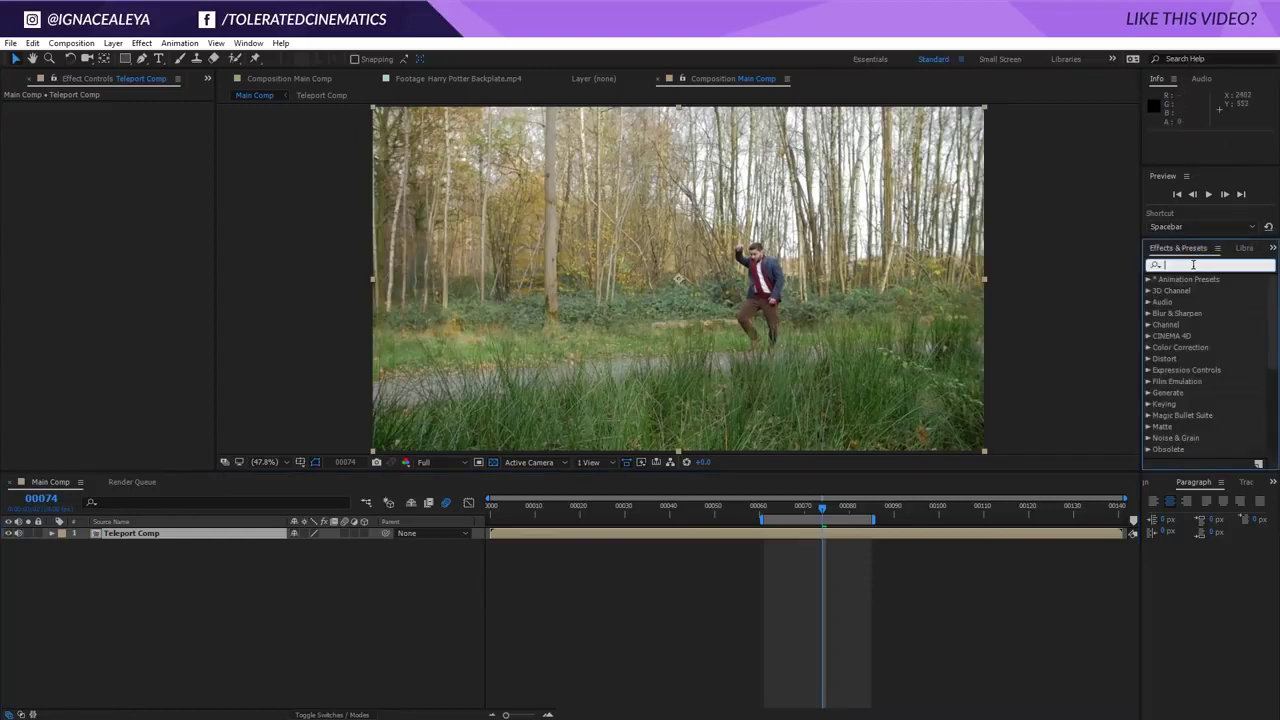
text(wiggle)
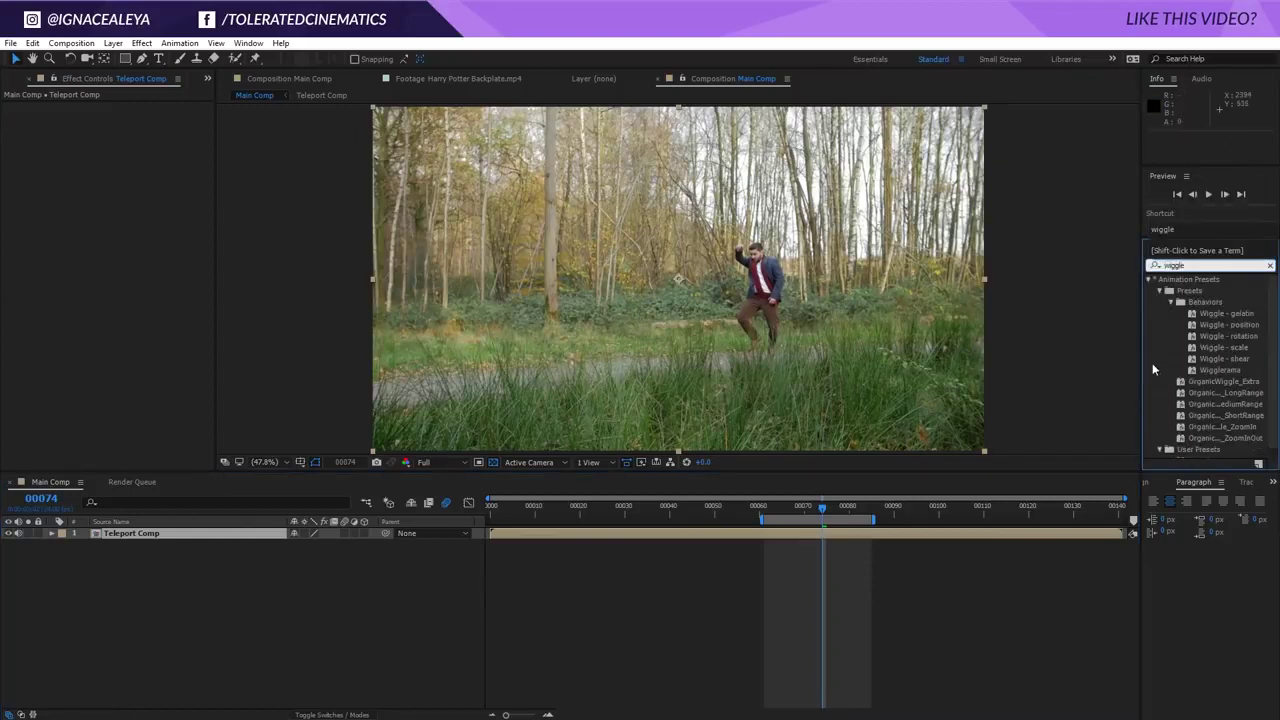
scroll(1150, 356, down, 1)
double_click(1214, 452)
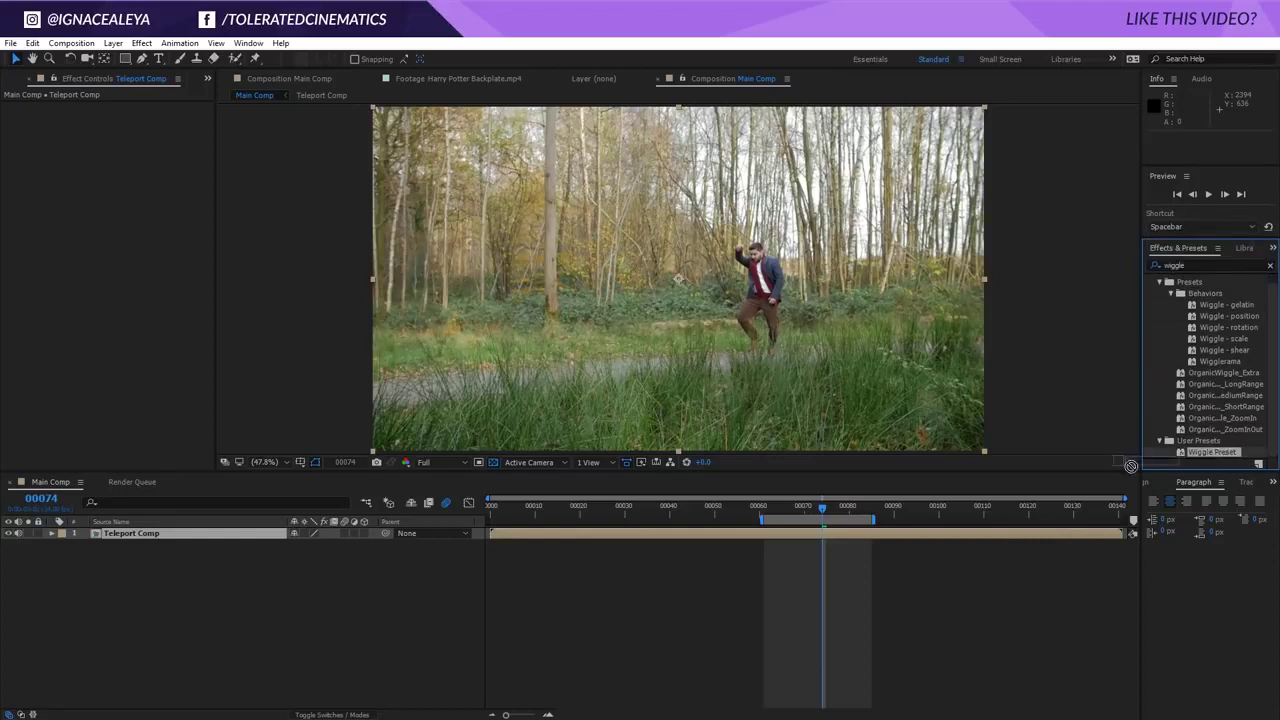
At frame 71, set the Amplitude slider to 25 and Frequency slider to 20.
drag(808, 512, 777, 512)
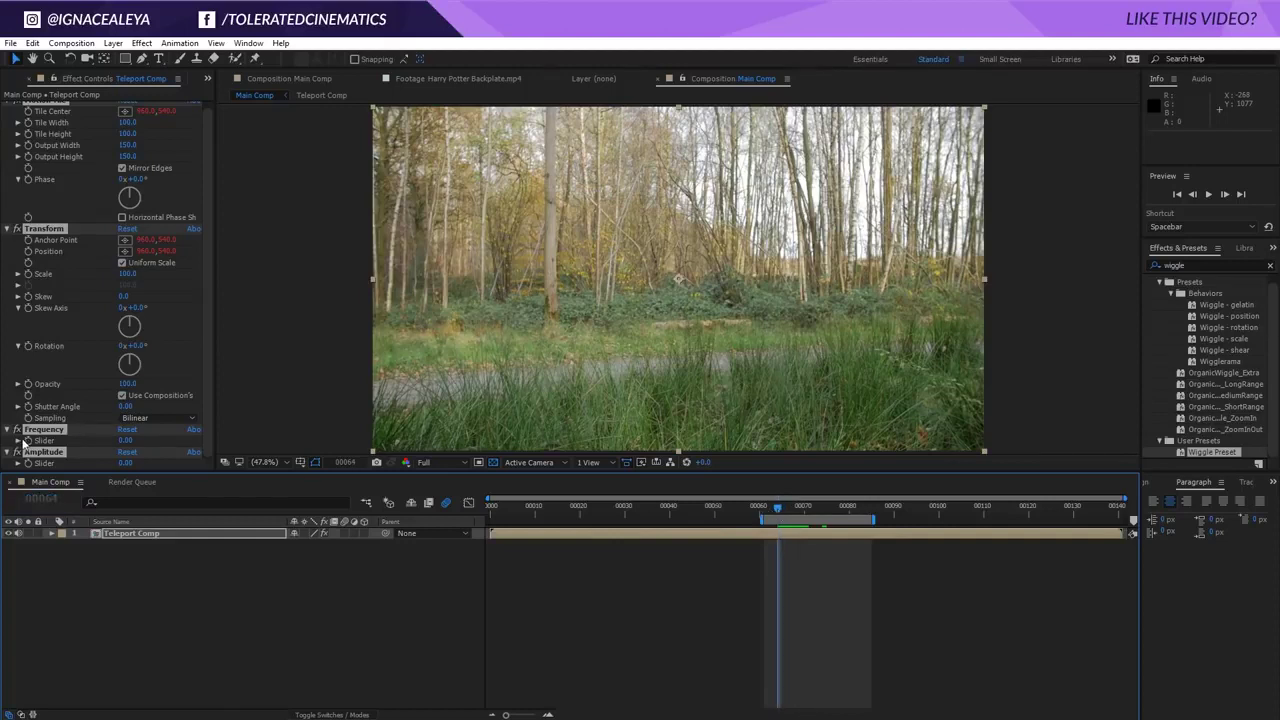
click(30, 454)
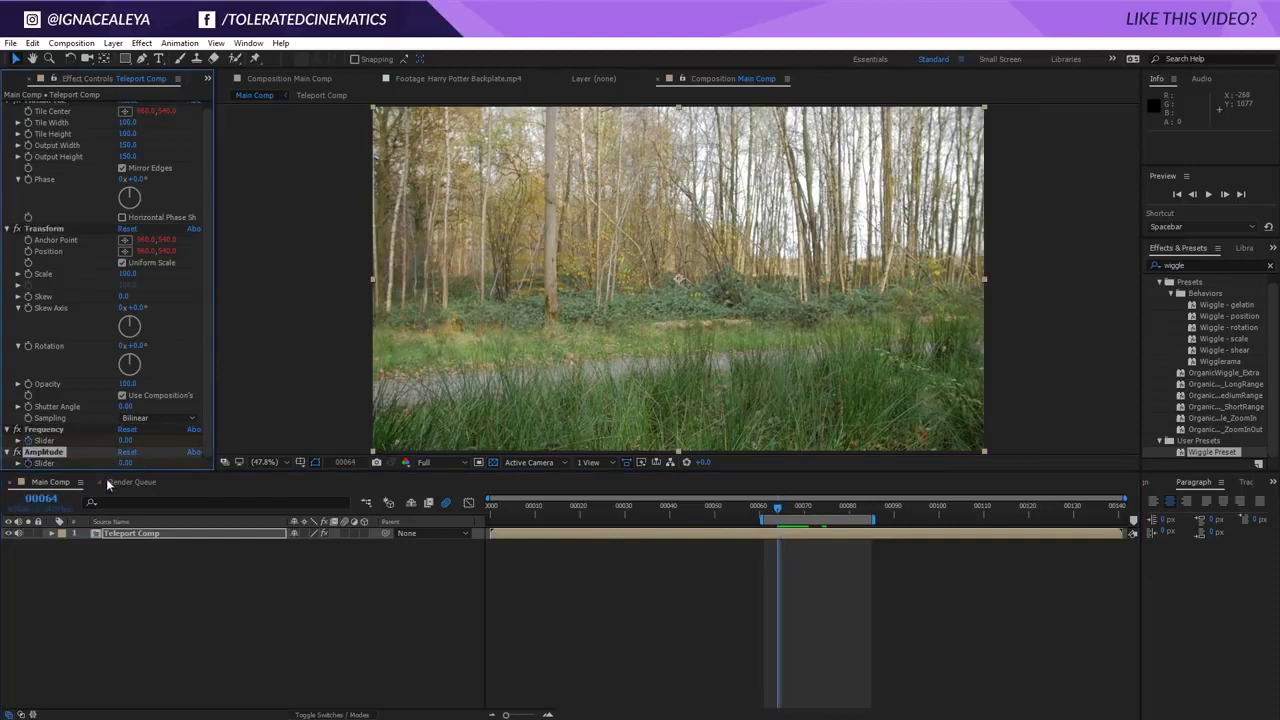
key(Page_Down)
key(Page_Down)
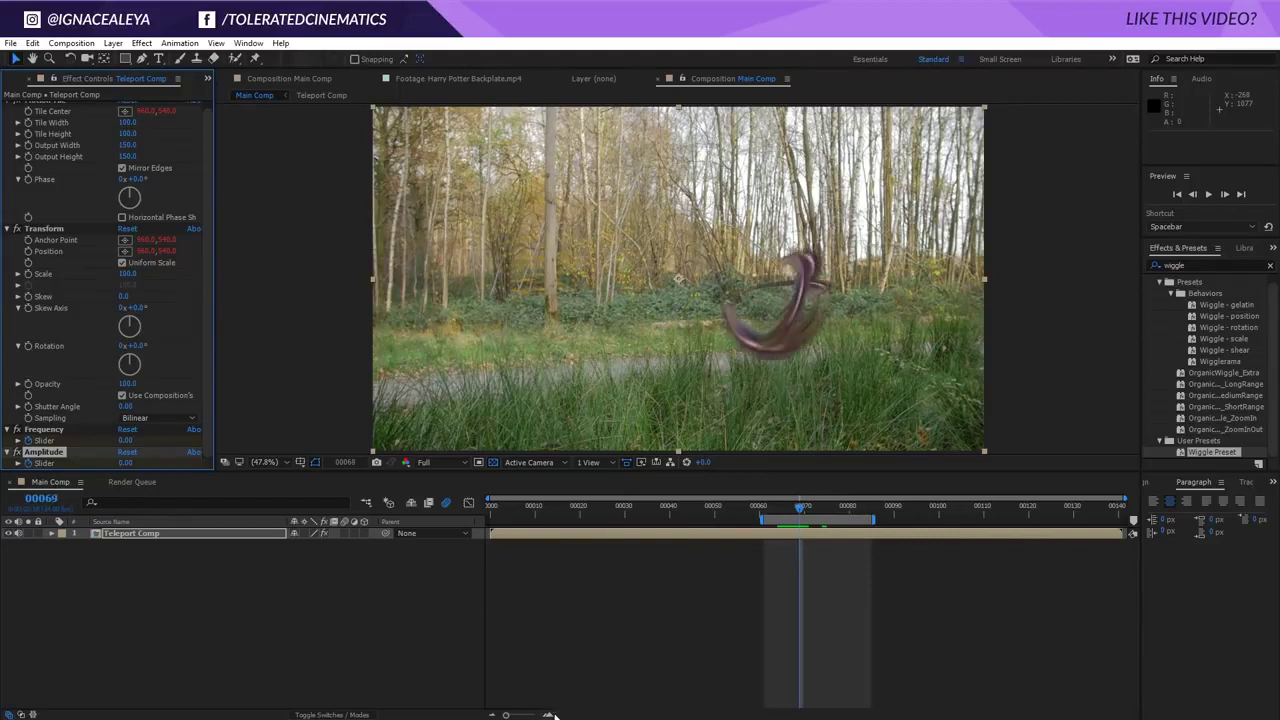
click(125, 463)
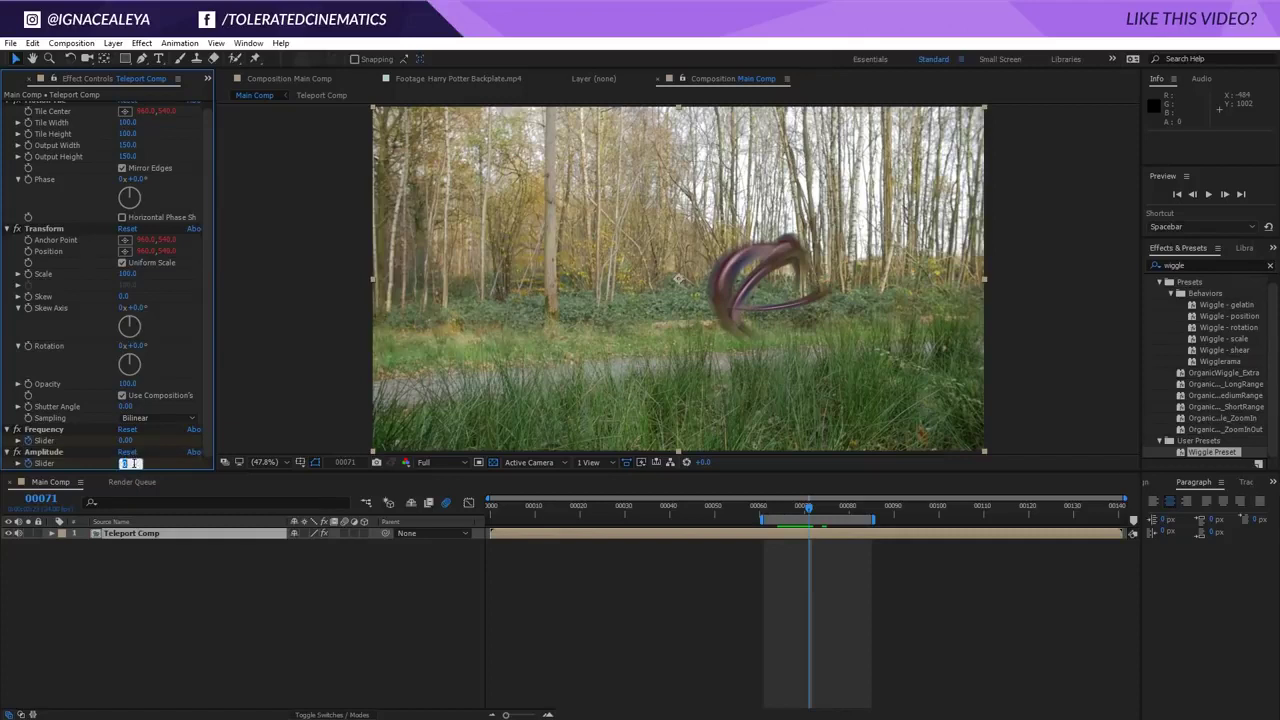
text(25)
key(shift+Tab)
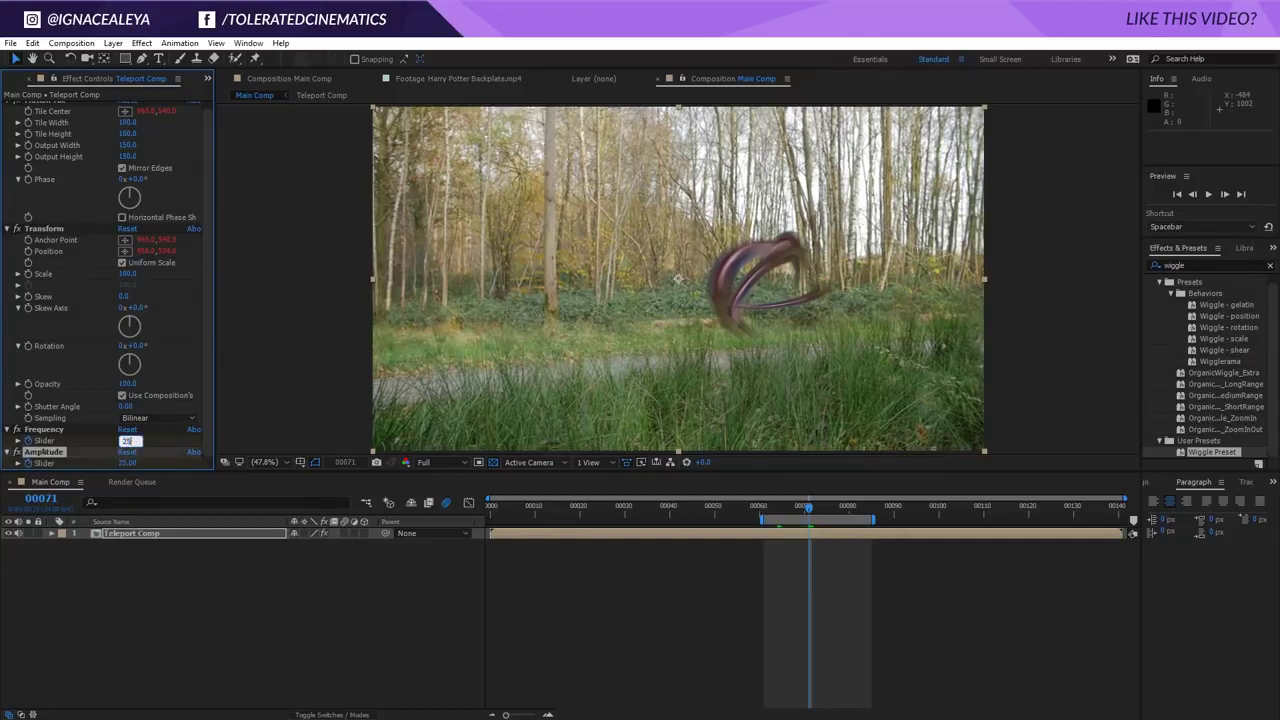
key(Return)
click(130, 441)
text(2)
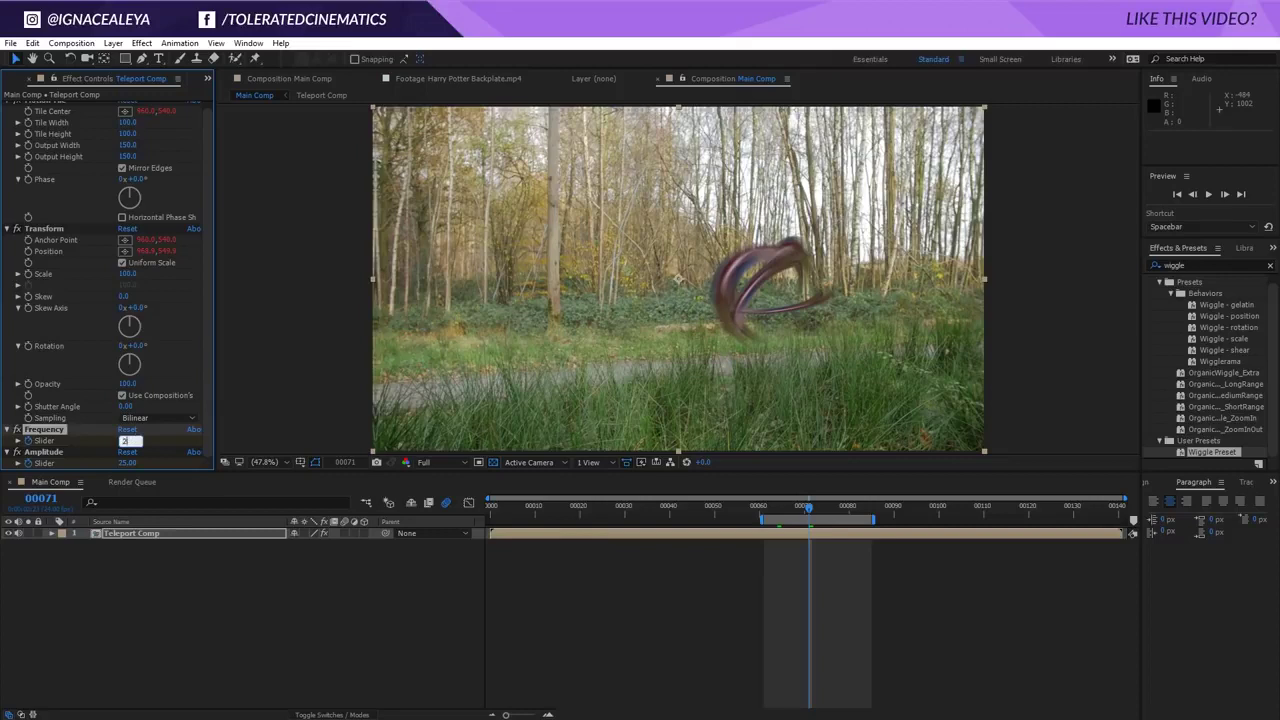
text(0)
key(Return)
Zero the sliders at frame 88, extend the preview range to frame 91, and preview the shake.
key(shift+Page_Down)
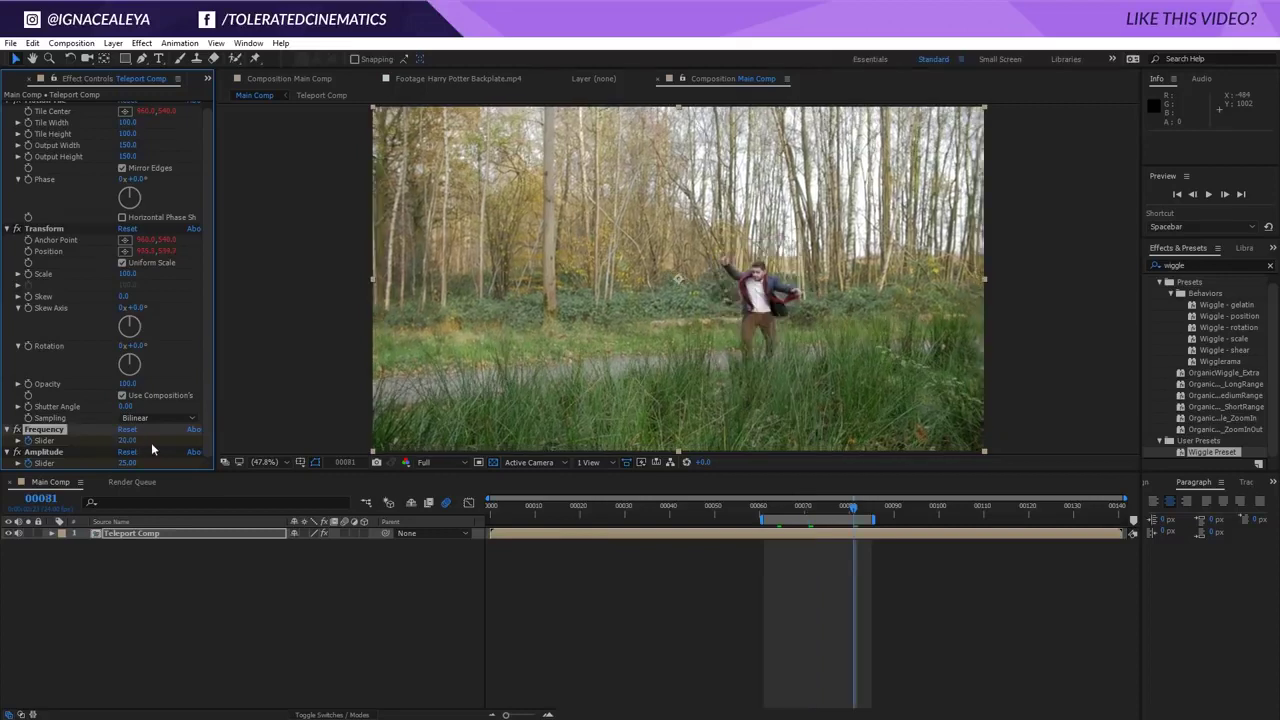
click(866, 494)
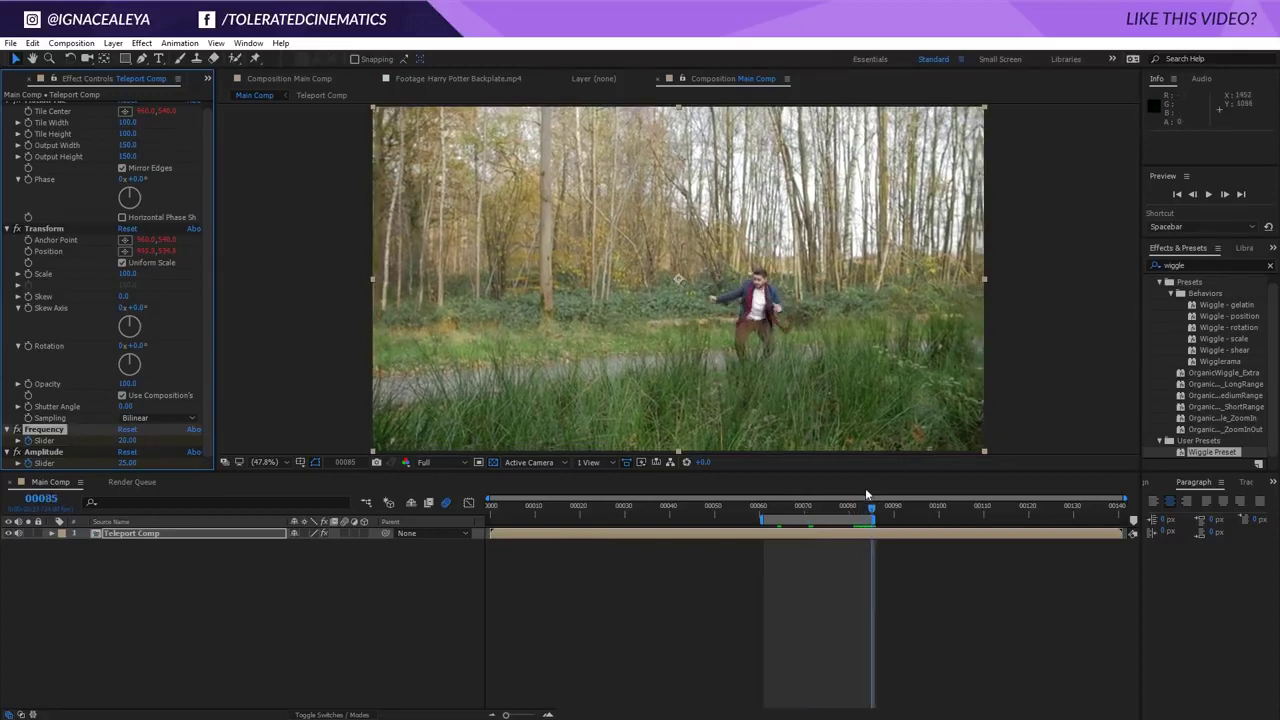
drag(866, 494, 886, 496)
click(126, 449)
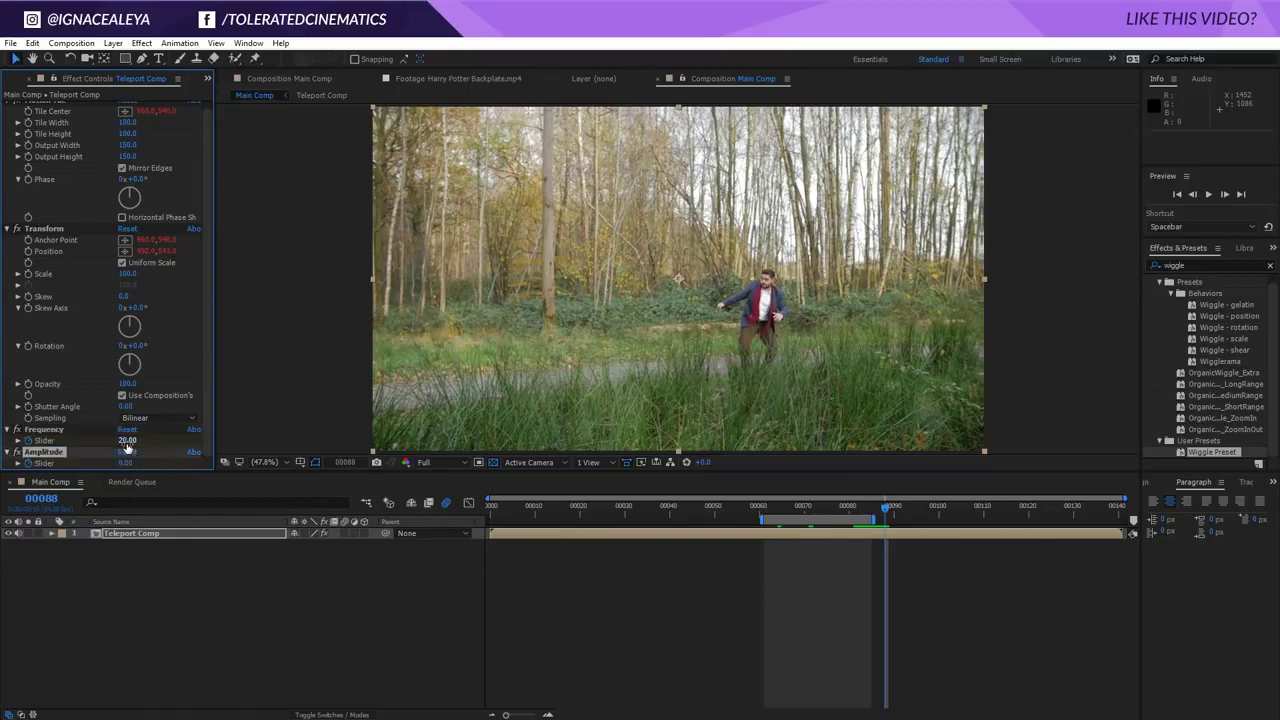
key(ctrl+z)
drag(872, 519, 916, 519)
key(space)
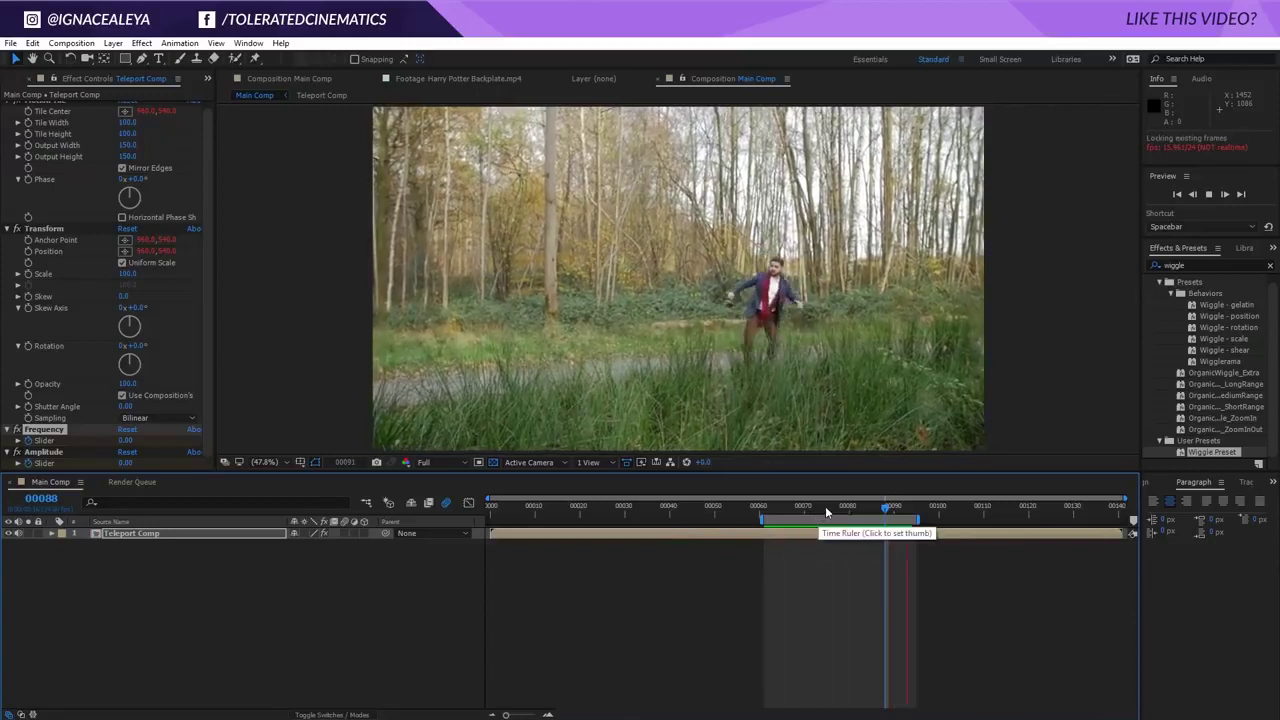
click(823, 538)
Shift the peak shake keyframes slightly later and preview the shake from frame 71.
key(u)
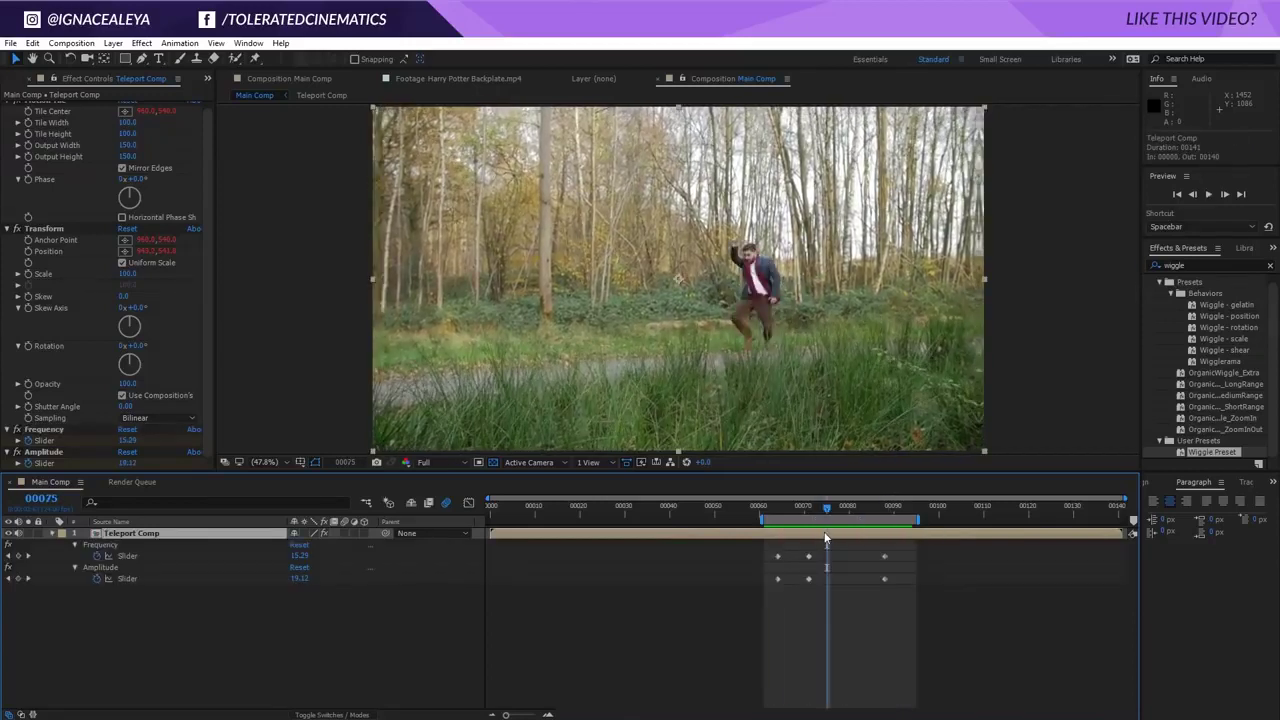
mouse_move(779, 582)
mouse_down()
mouse_move(776, 548)
mouse_move(790, 577)
mouse_up()
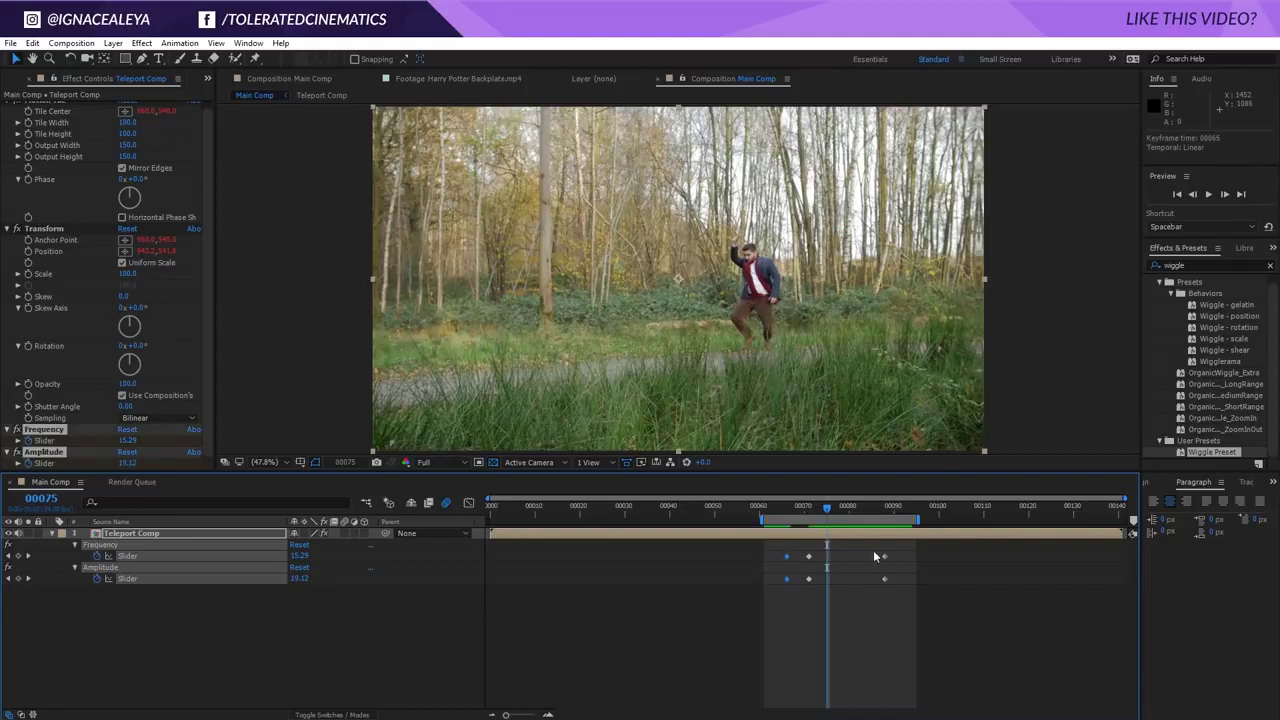
drag(828, 515, 808, 578)
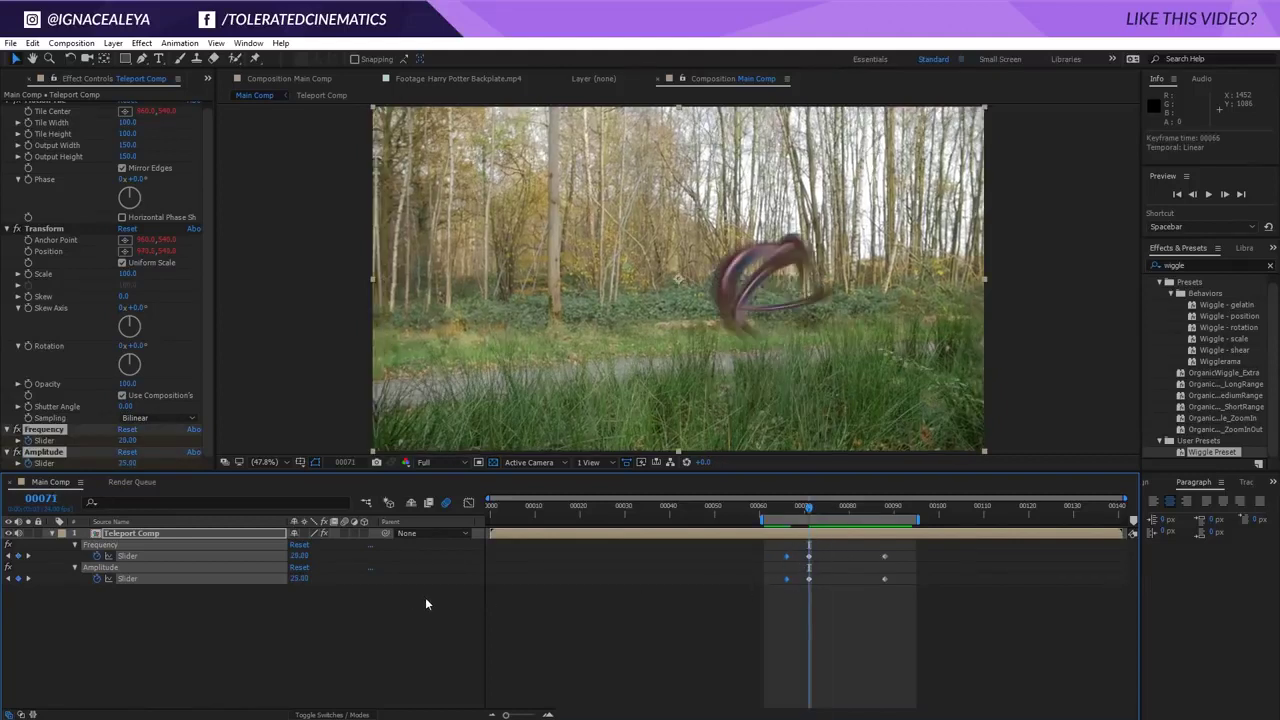
key(space)
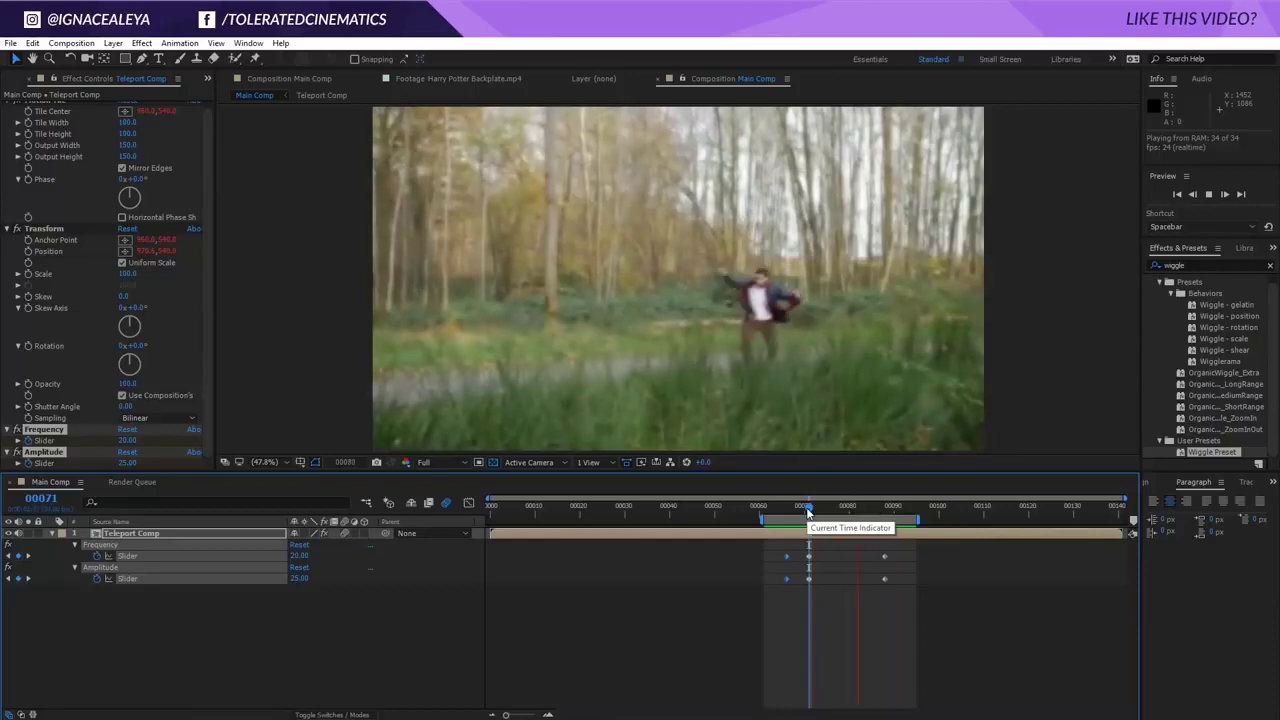
key(space)
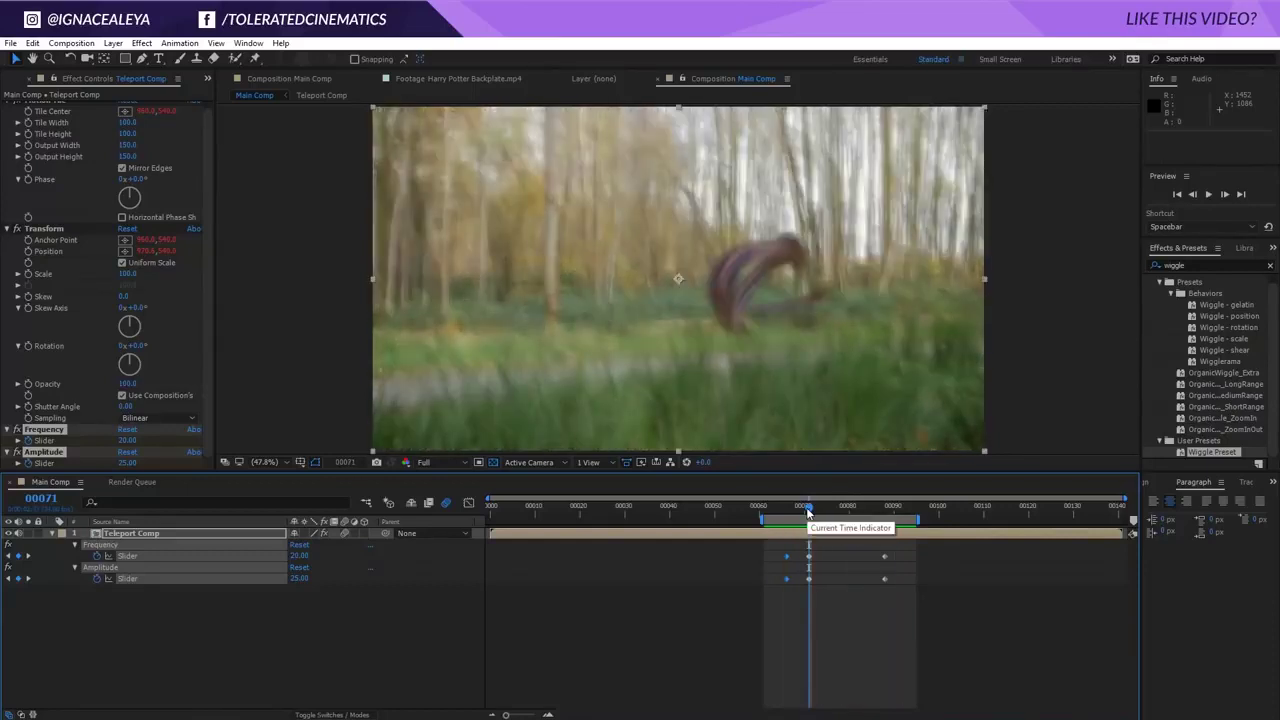
Lower the Amplitude slider to 15 and bring up the composition's context menu.
click(298, 578)
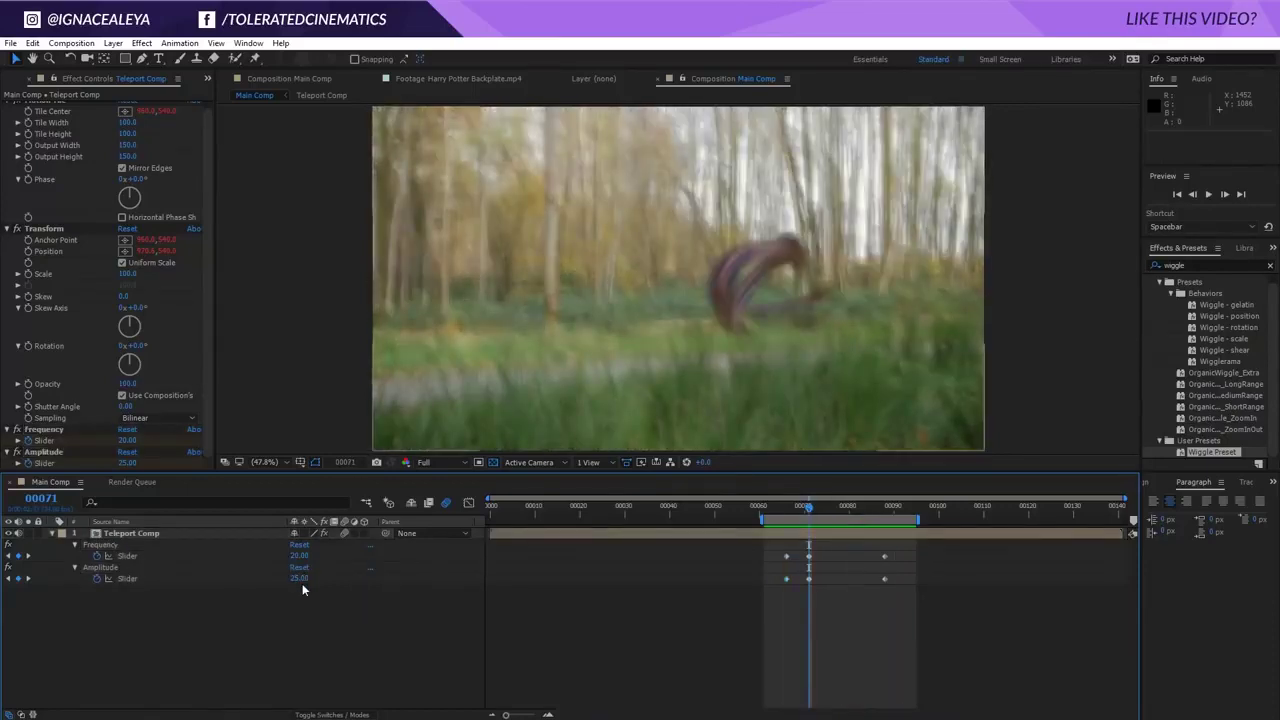
text(15)
key(Return)
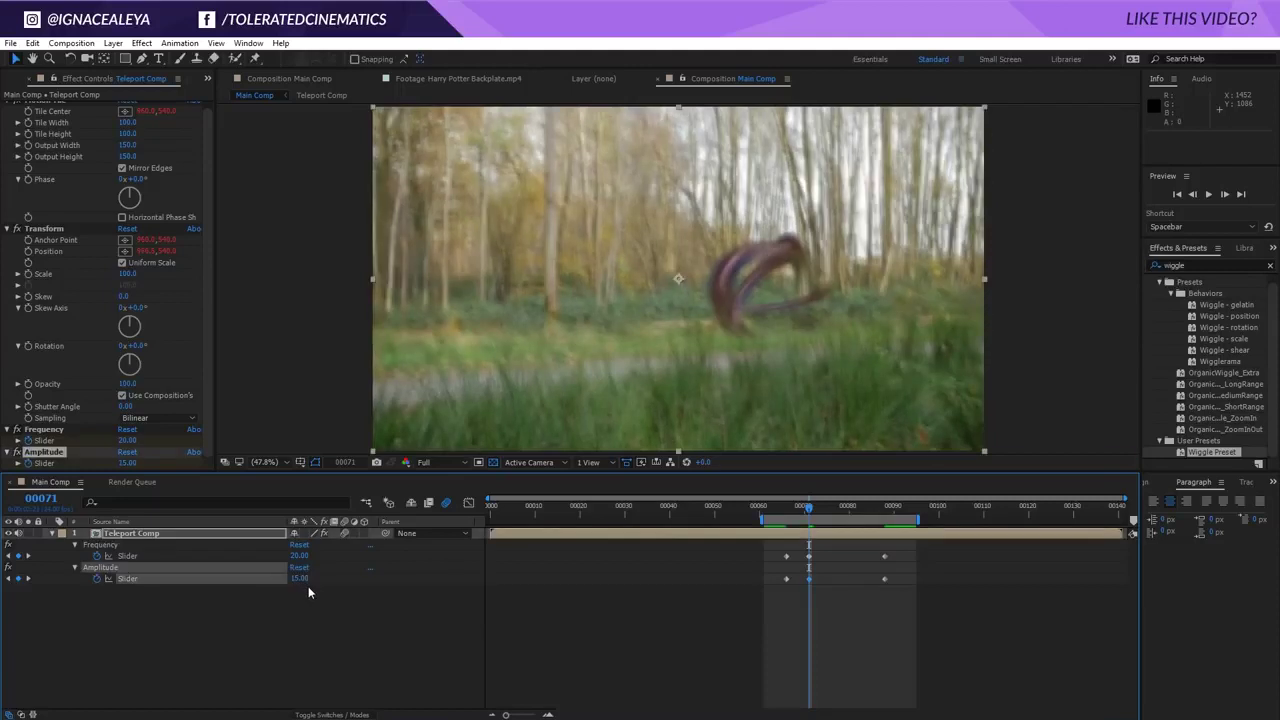
right_click(581, 590)
Review Main Comp's Composition Settings Advanced tab and accept them.
click(640, 609)
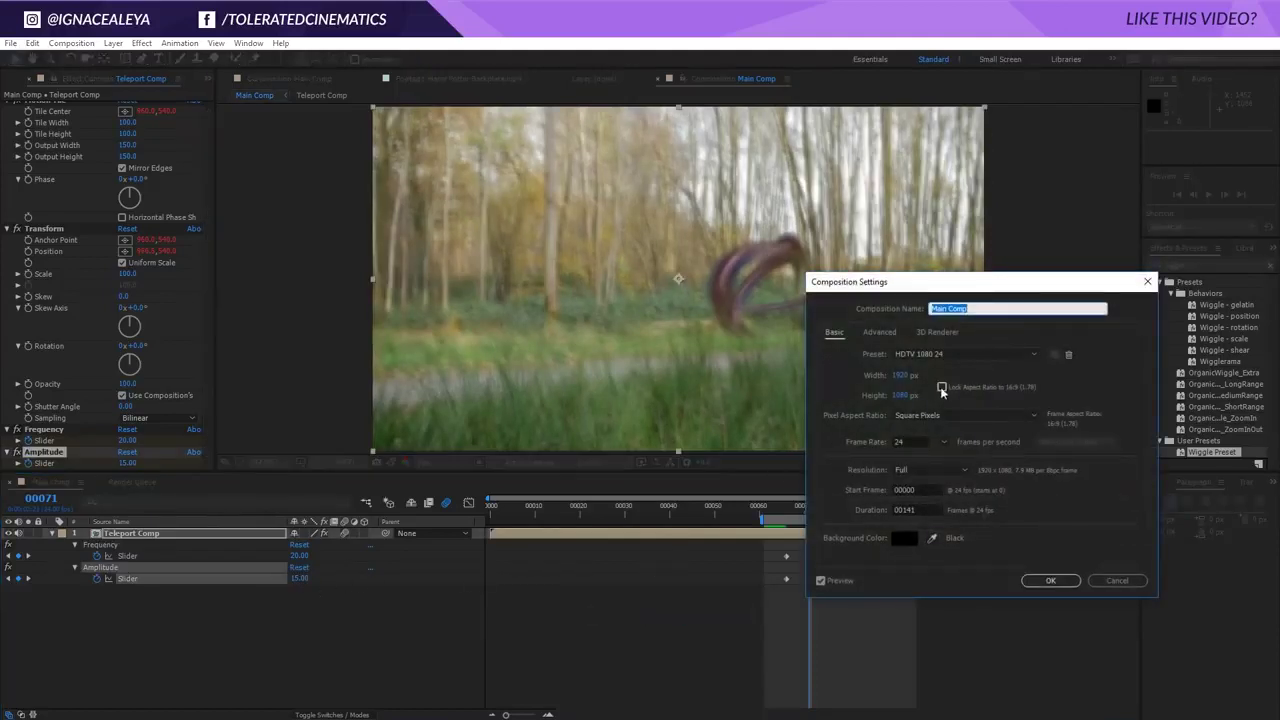
click(889, 335)
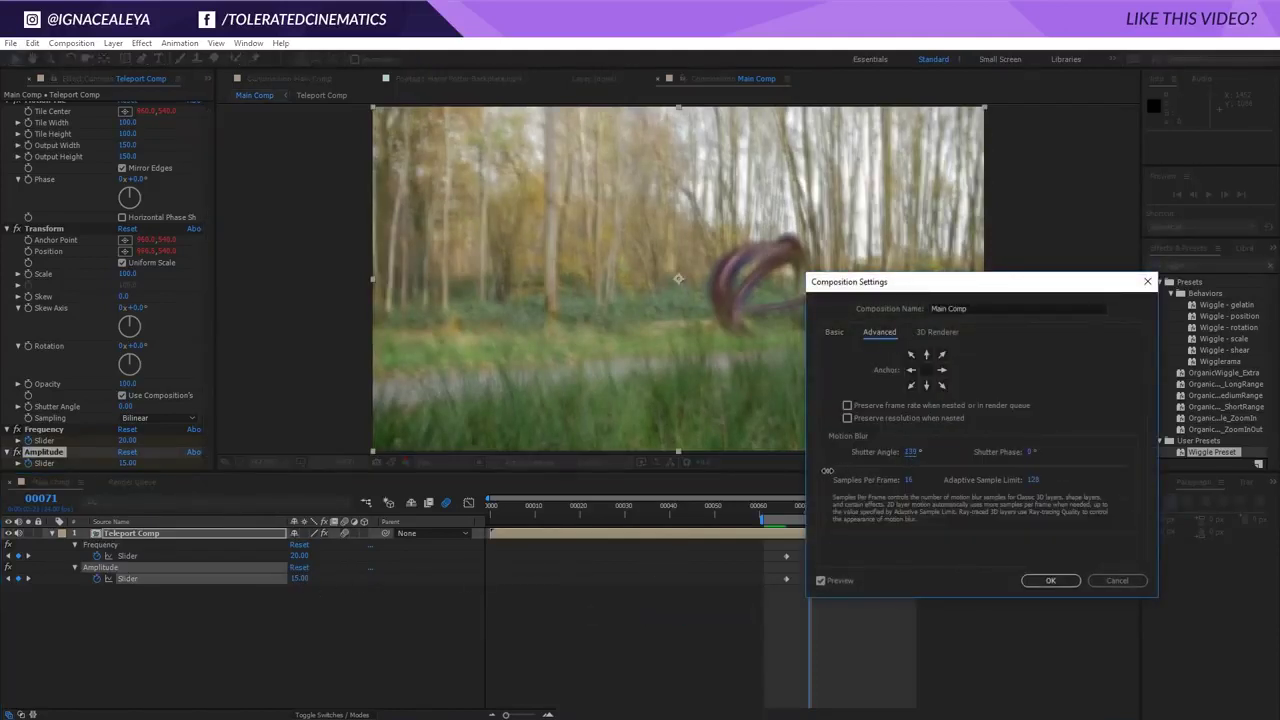
click(1051, 580)
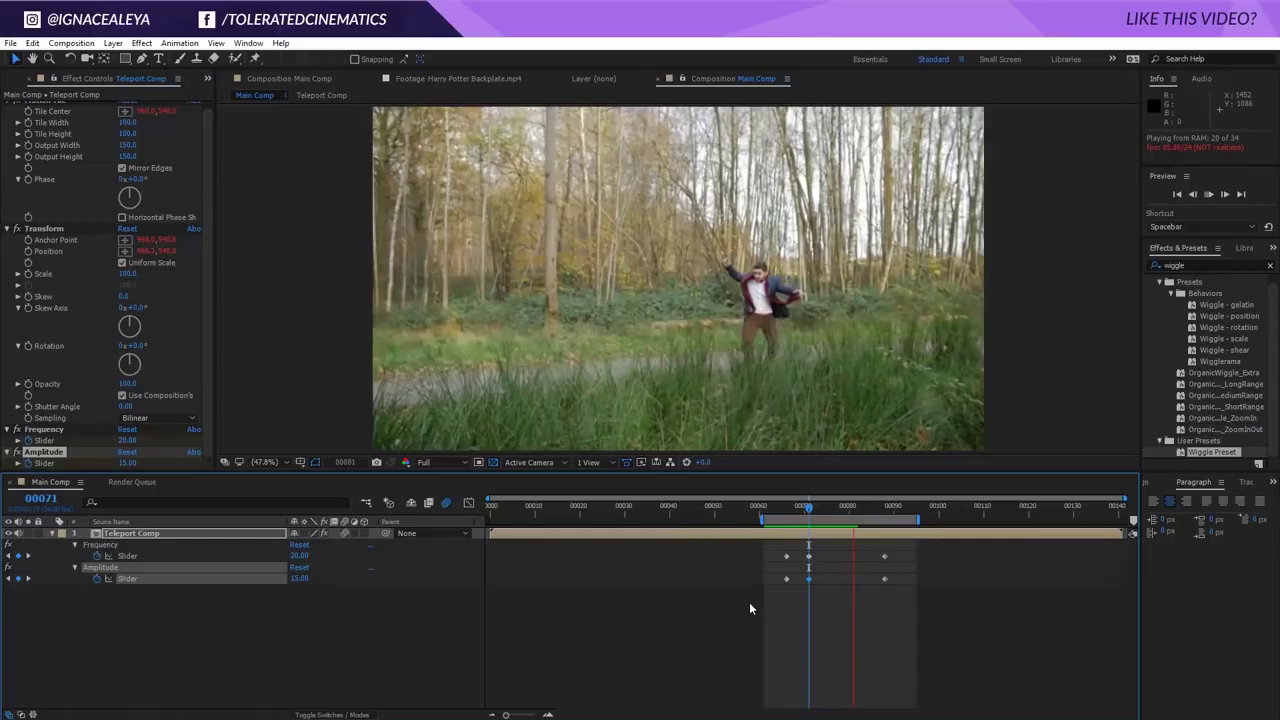
At frame 71, set the Frequency slider to 8 and preview the slower shake.
click(808, 510)
click(298, 556)
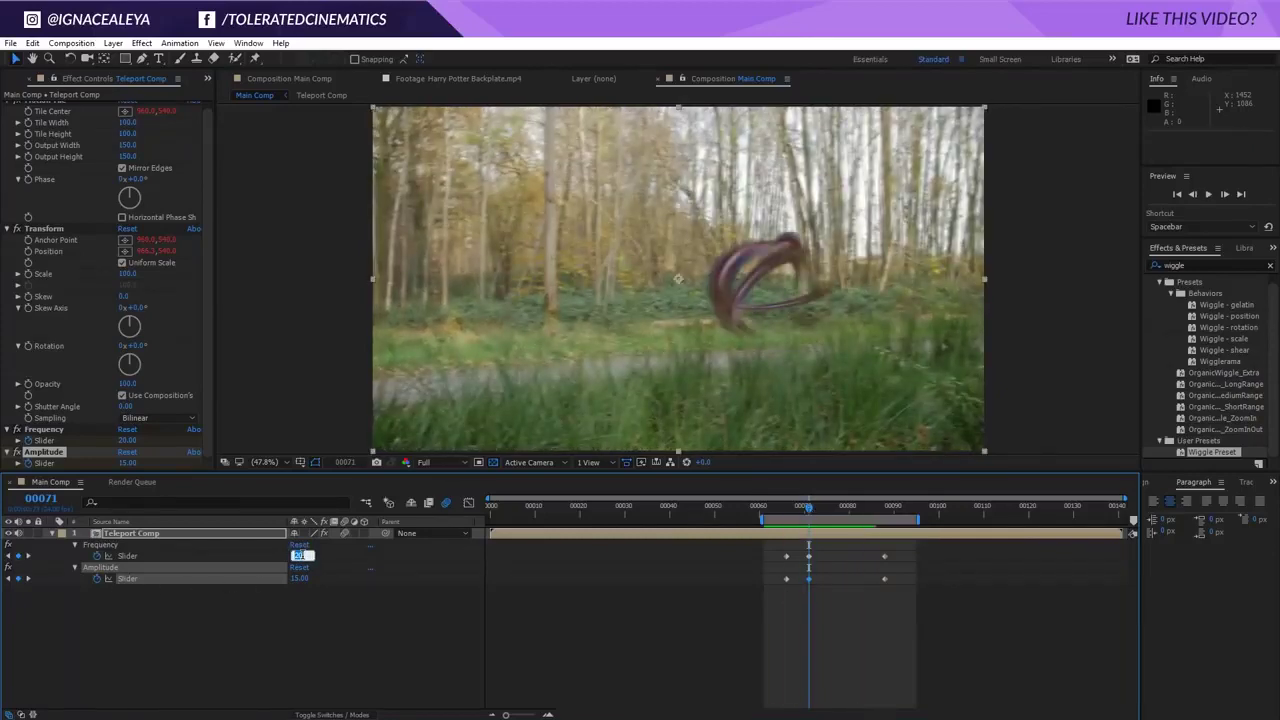
text(8)
key(Return)
key(space)
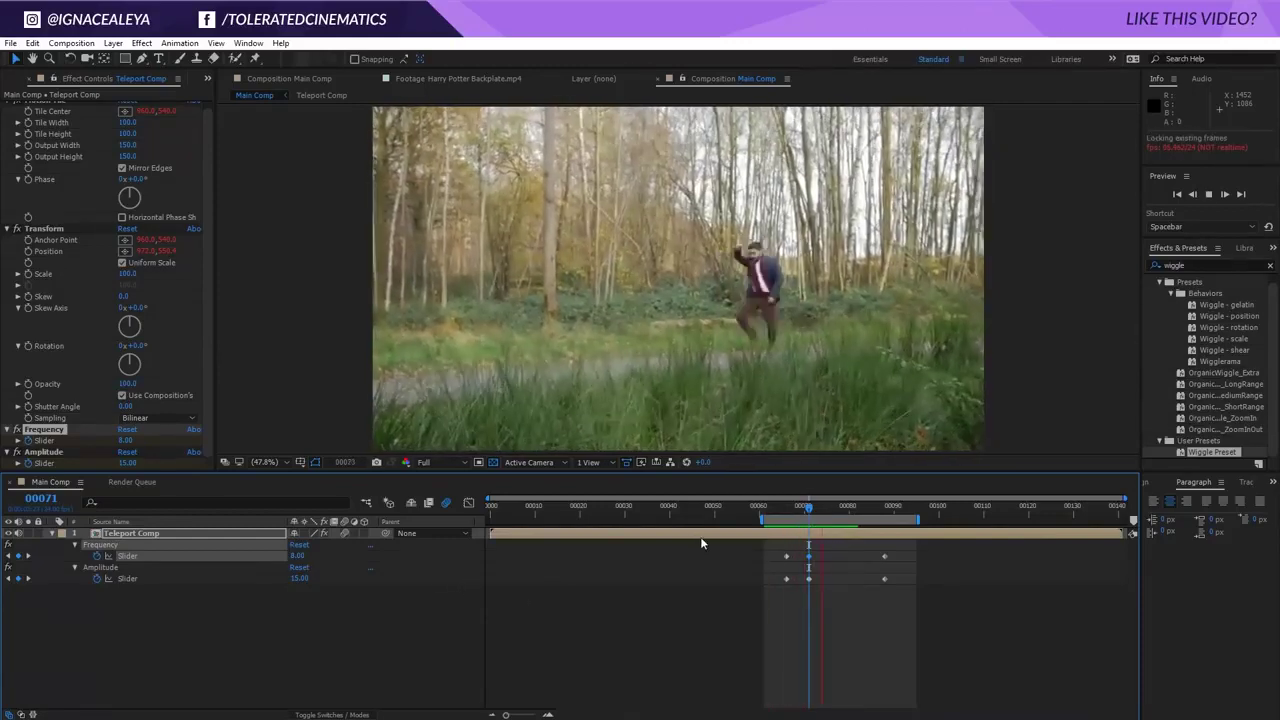
key(space)
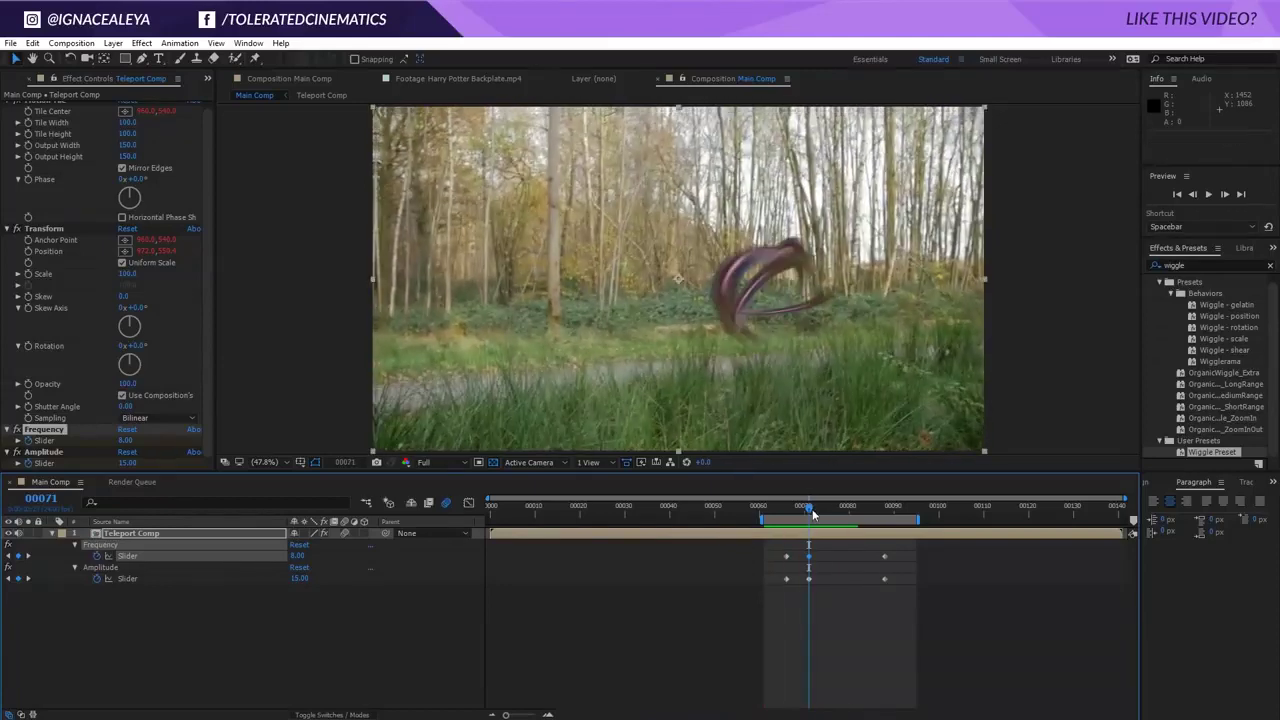
Set the Amplitude slider to 7 and preview the gentler shake.
click(299, 578)
text(7)
key(Return)
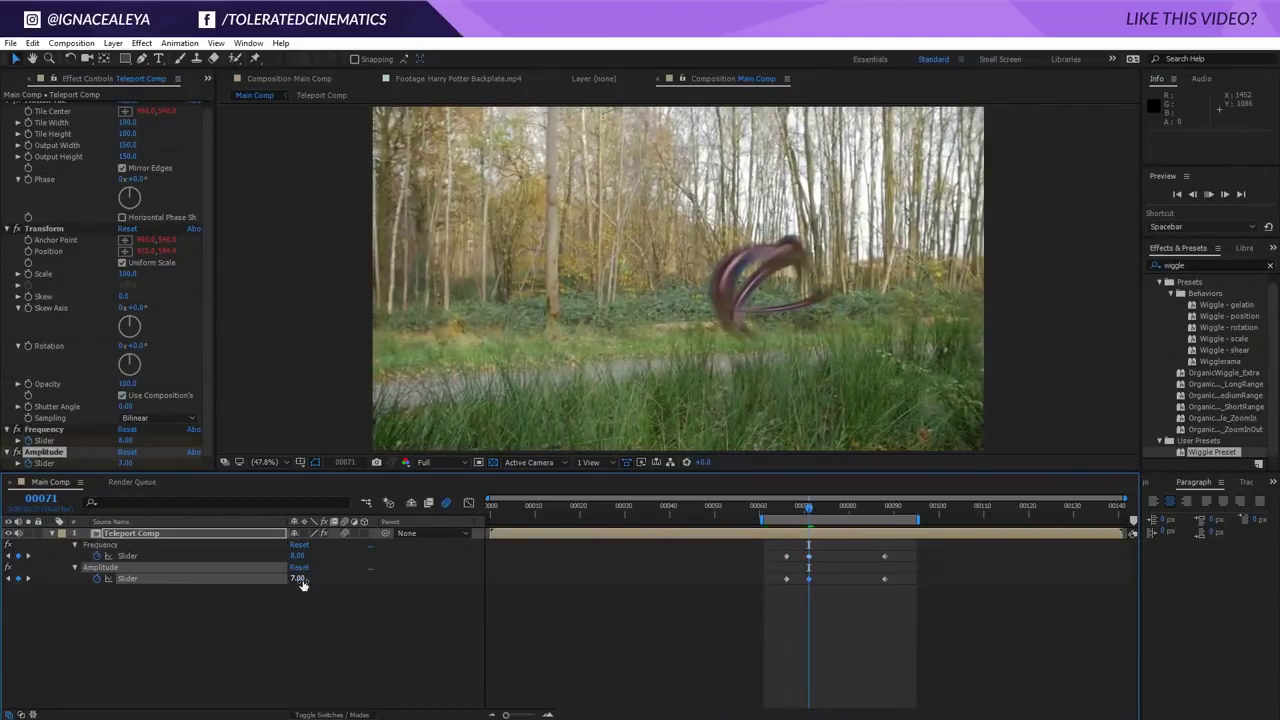
key(space)
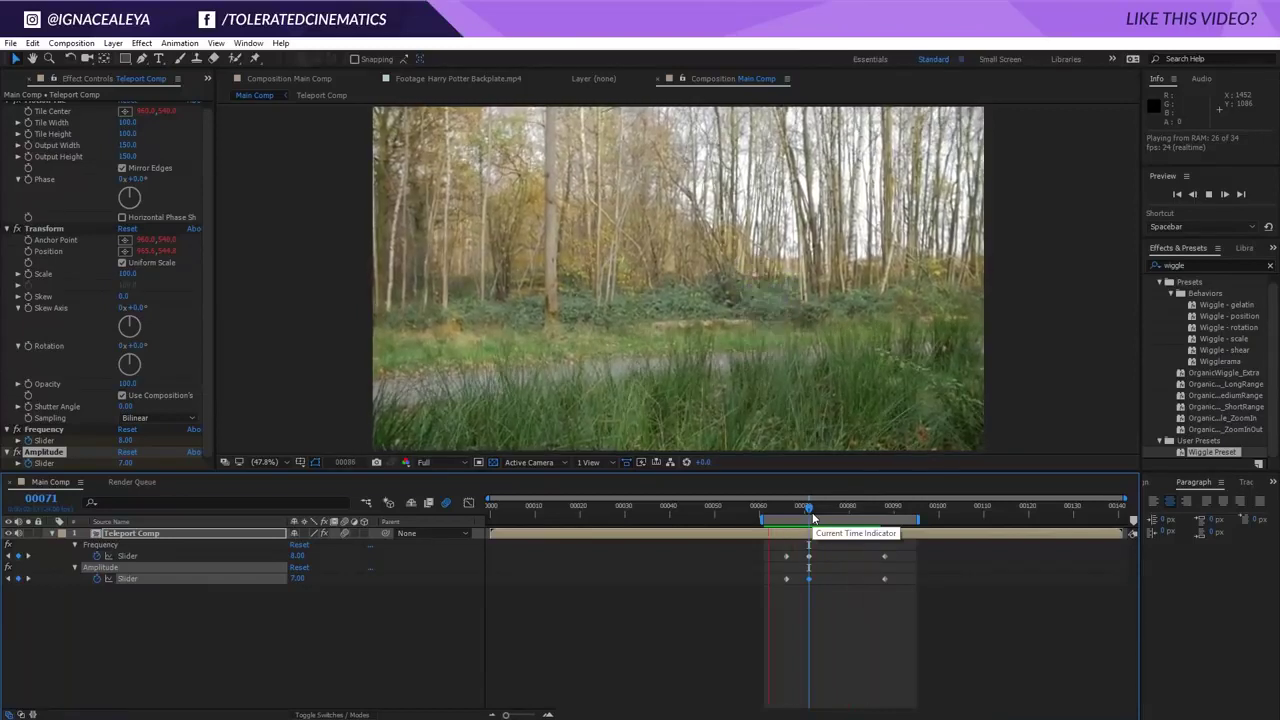
Move the starting shake keyframes to frame 66.
drag(810, 508, 781, 604)
drag(777, 558, 799, 584)
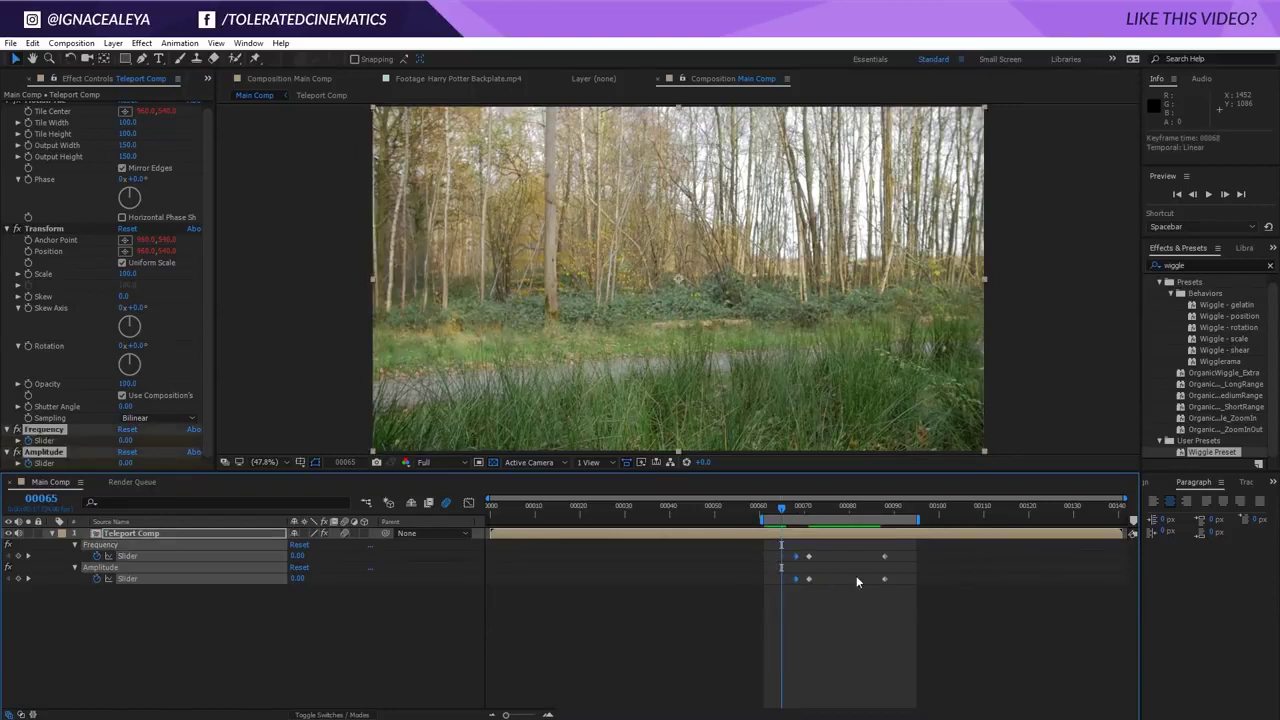
drag(792, 515, 886, 587)
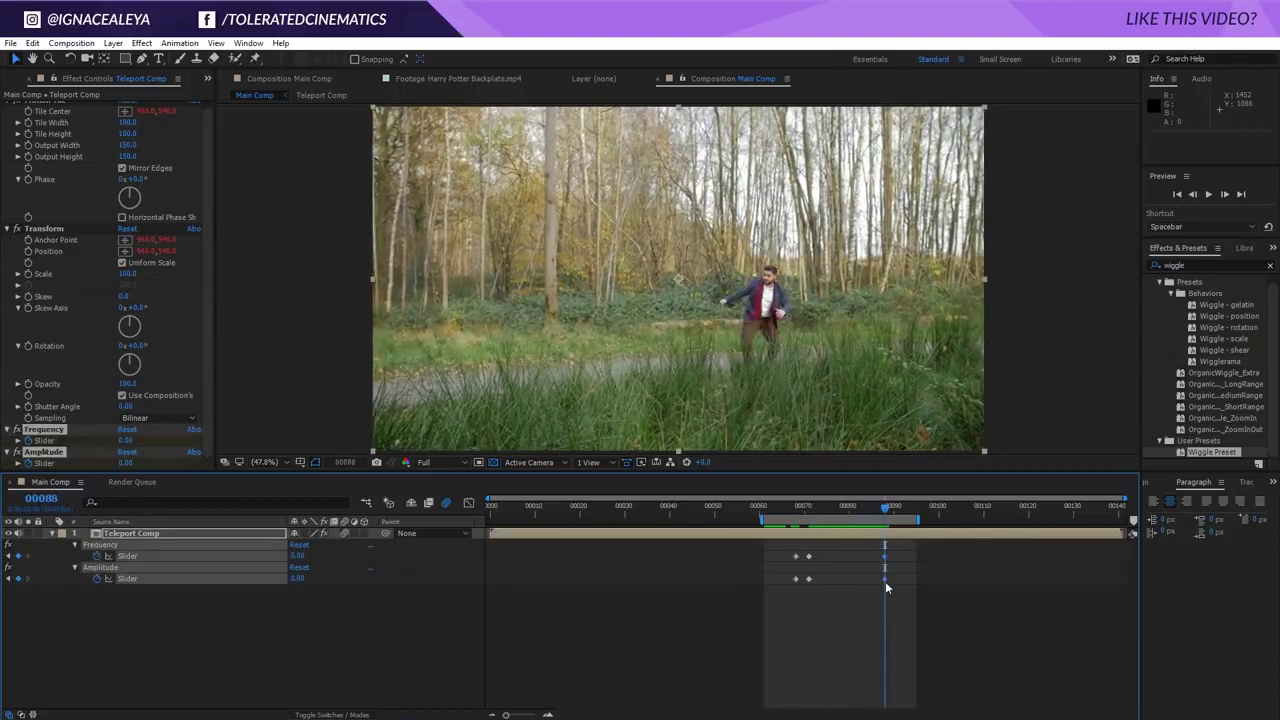
Apply Easy Ease to the frame-88 slider keyframes and preview the shake.
right_click(885, 581)
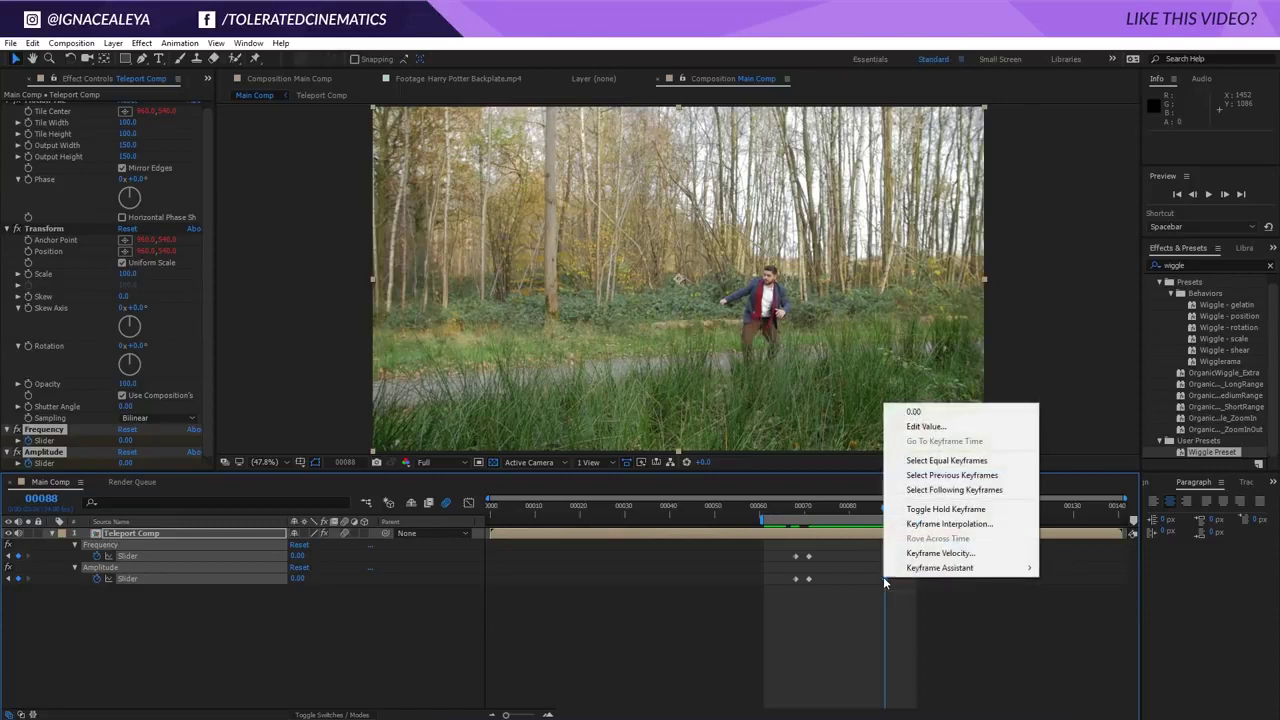
mouse_move(909, 574)
click(733, 598)
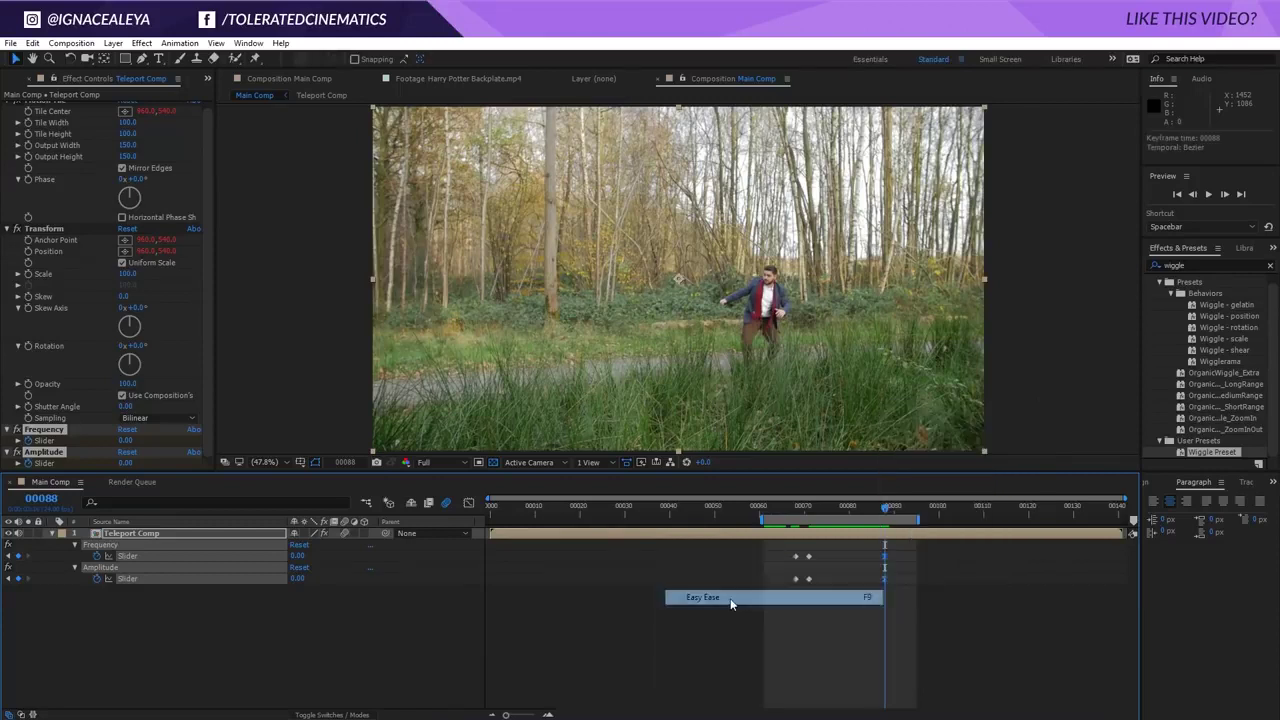
key(space)
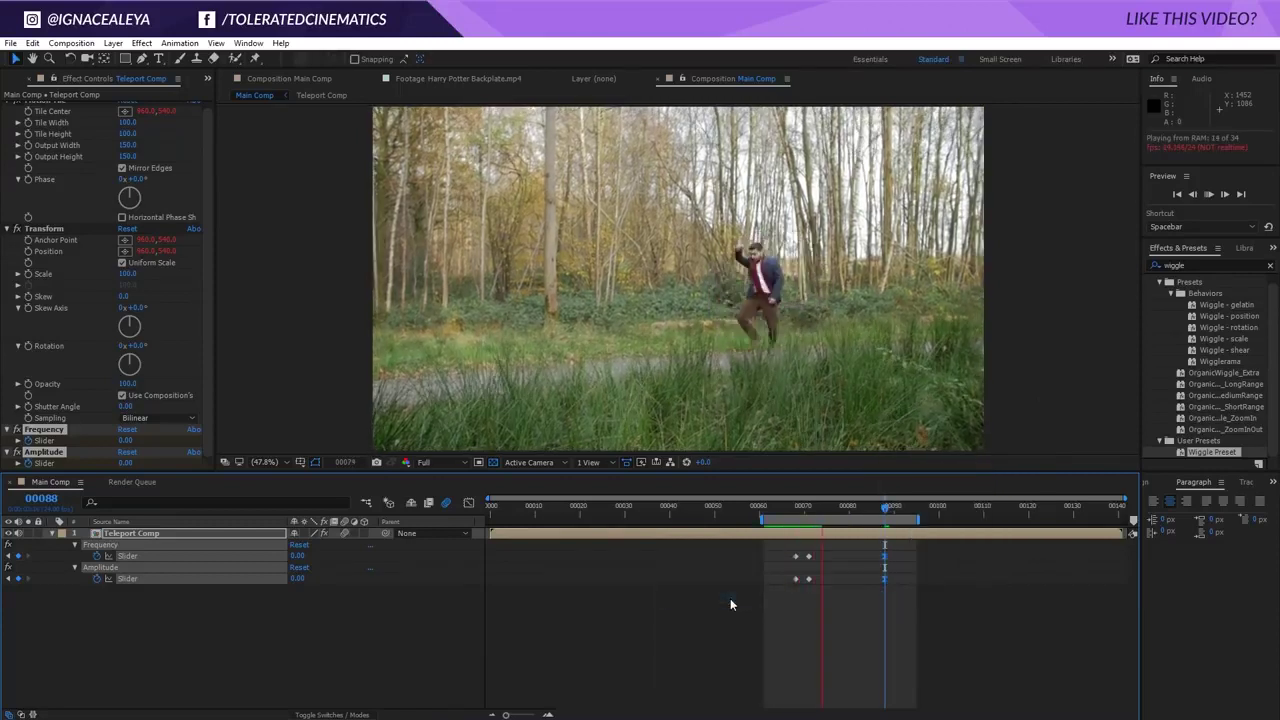